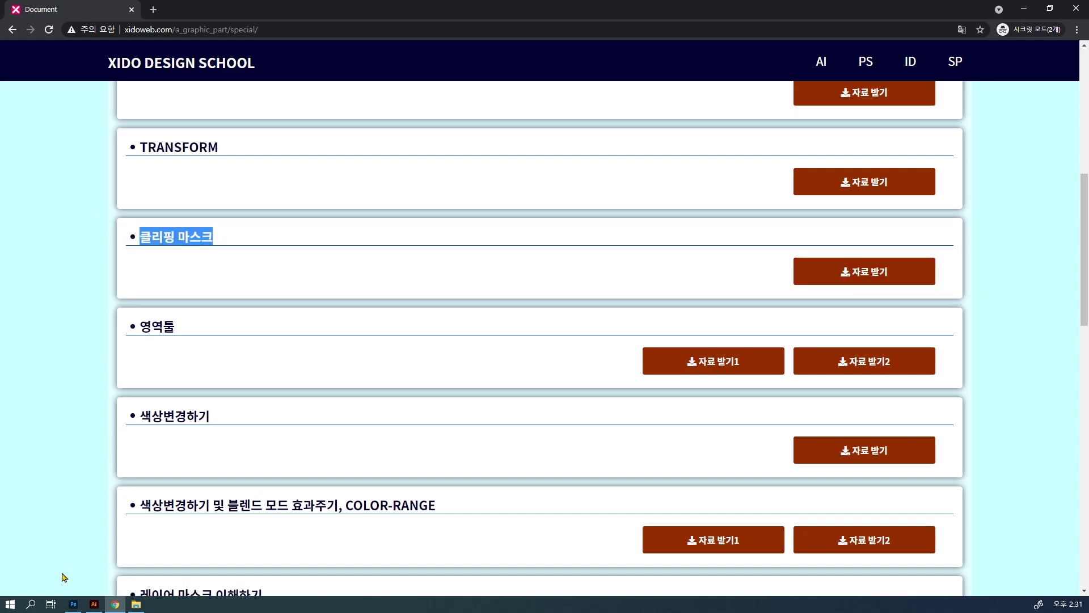
Switch from the browser to Photoshop with 005_transform_and_clippingMask.psd open.
{"action": "left_click", "coordinate": [73, 605]}
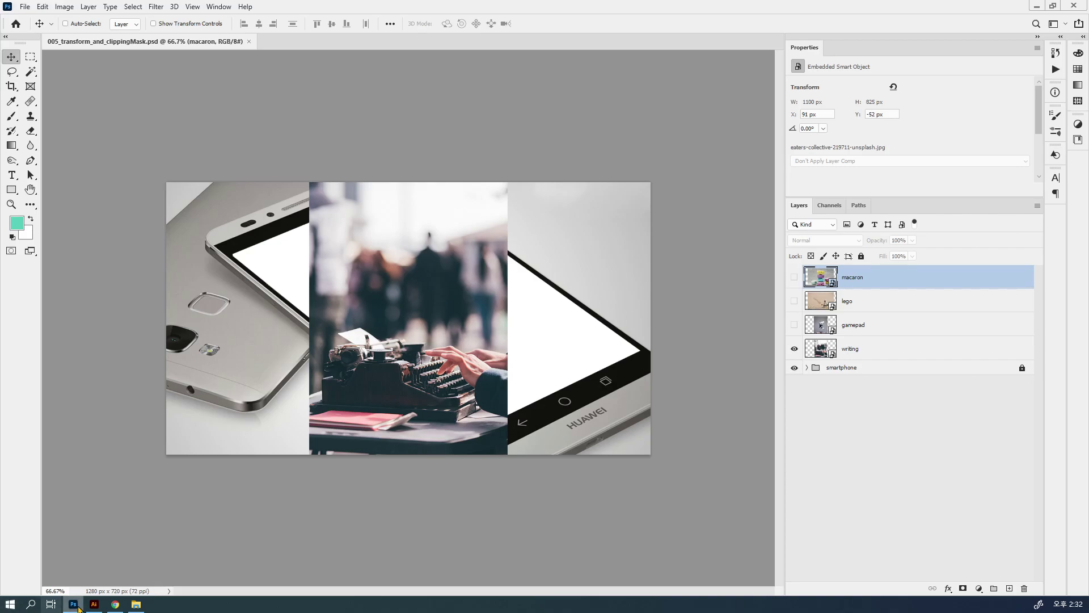
{"action": "left_click", "coordinate": [114, 604]}
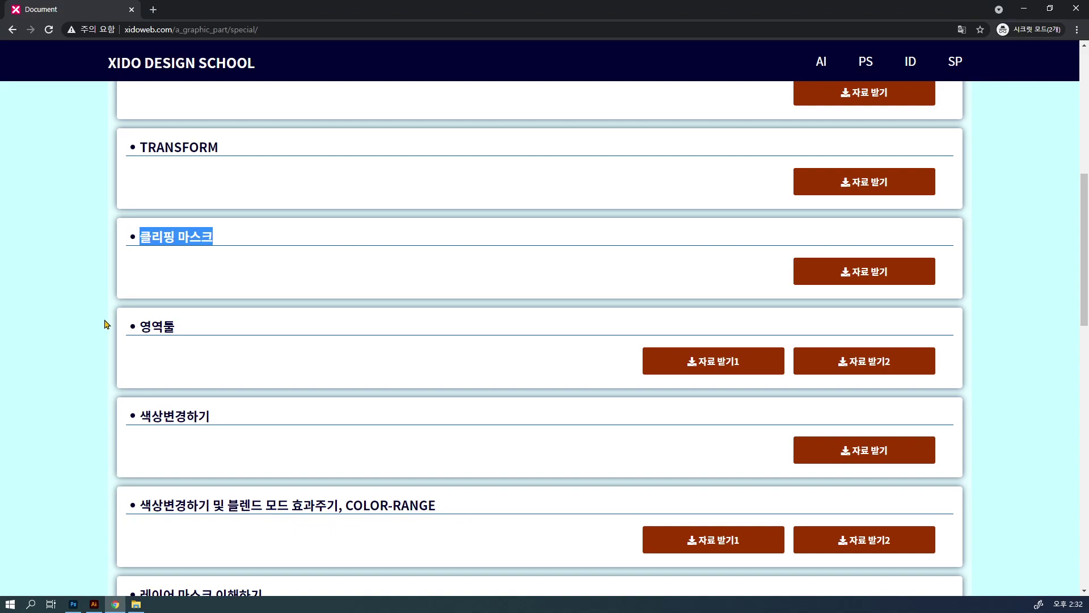
{"action": "left_click", "coordinate": [268, 261]}
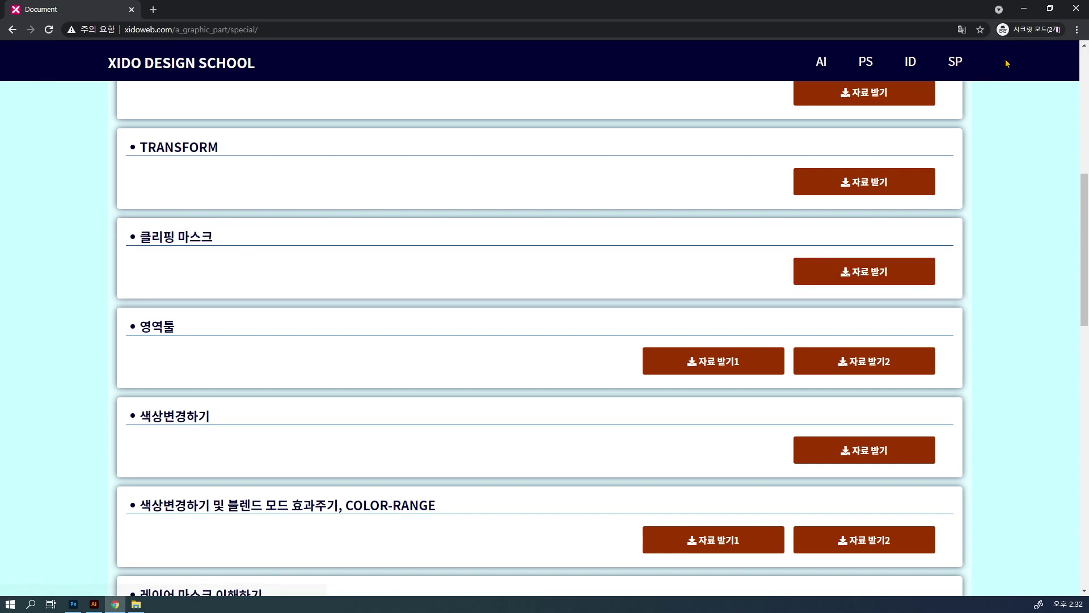
{"action": "left_click", "coordinate": [1023, 7]}
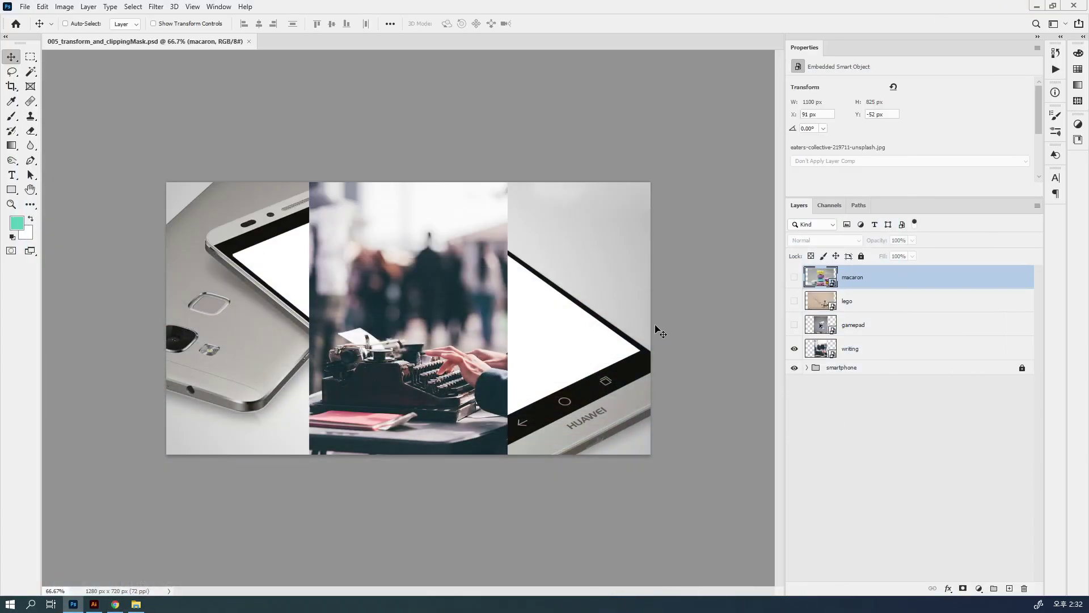
Hide the writing layer and preview the gamepad and lego layers in turn, leaving them hidden.
{"action": "left_click", "coordinate": [911, 352]}
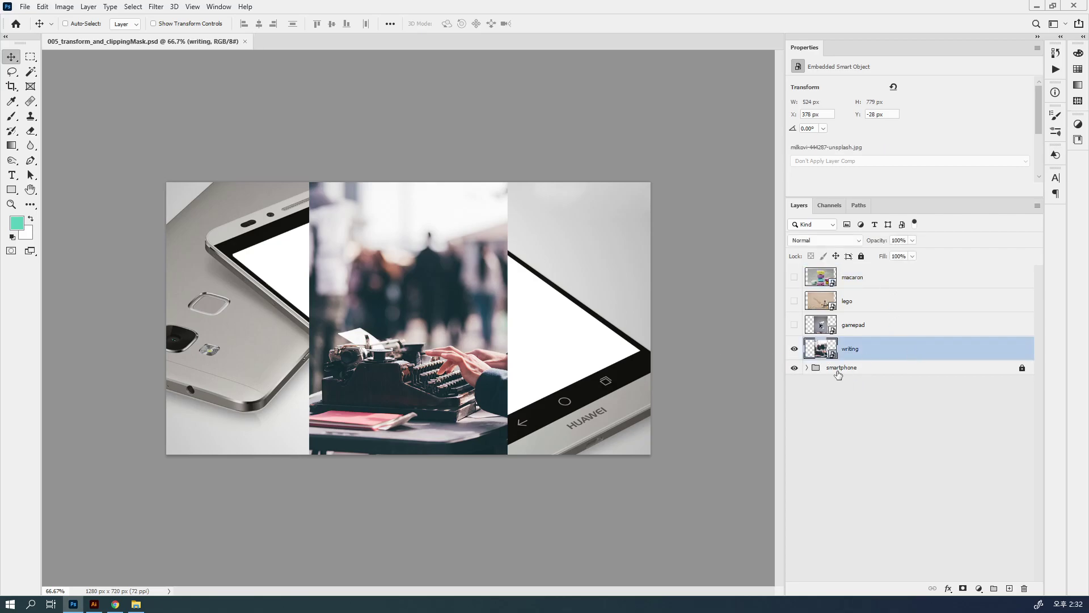
{"action": "left_click", "coordinate": [794, 348]}
{"action": "left_click", "coordinate": [795, 325]}
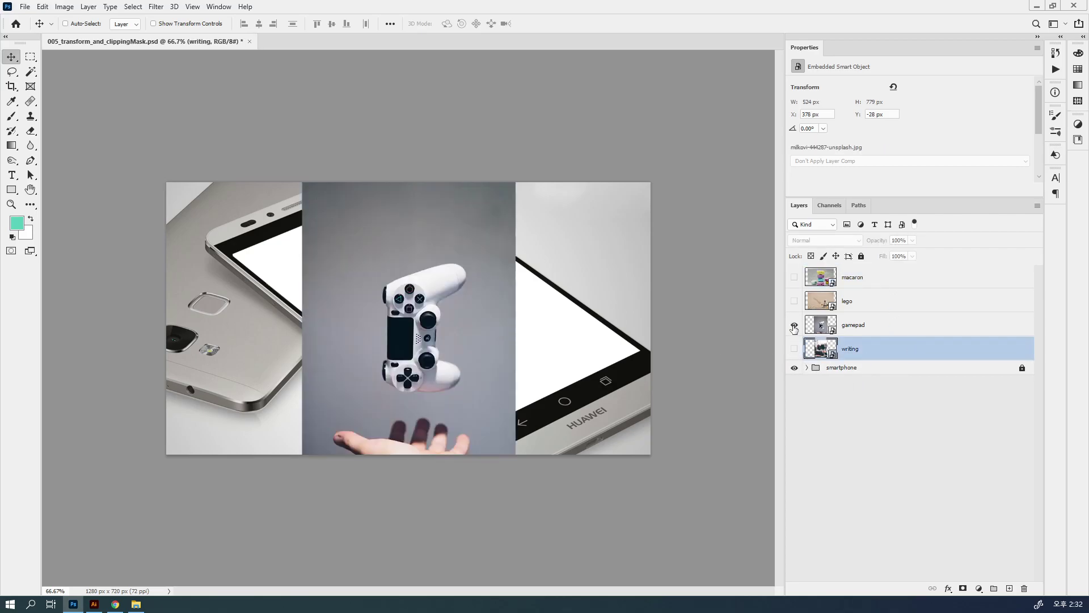
{"action": "left_click", "coordinate": [794, 324]}
{"action": "left_click", "coordinate": [794, 301]}
{"action": "left_click", "coordinate": [794, 301]}
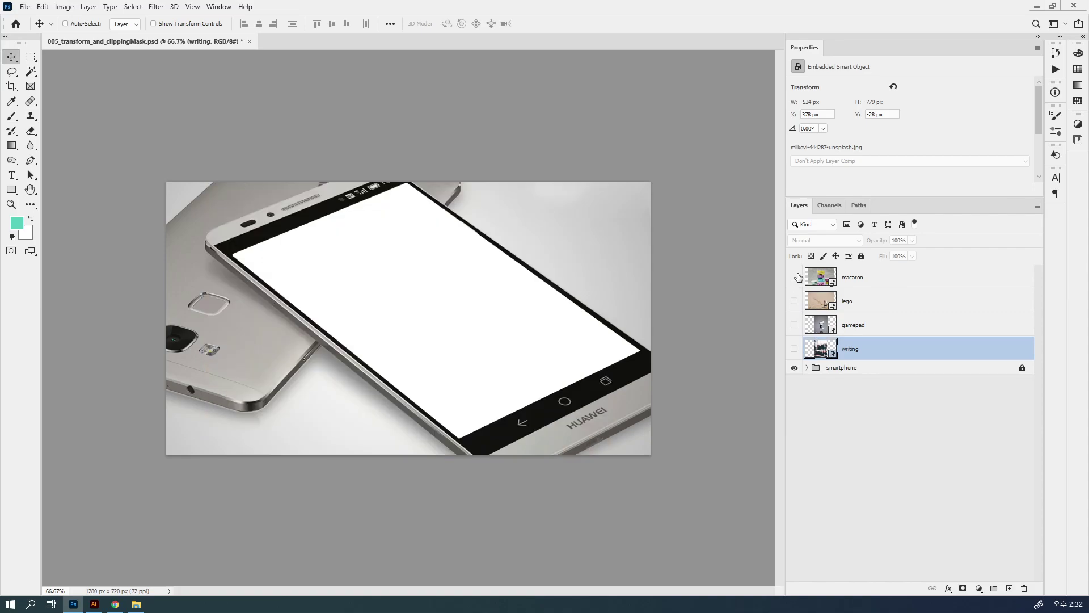
Preview the macaron and writing layers one at a time over the smartphone, hiding each again.
{"action": "left_click", "coordinate": [794, 277]}
{"action": "left_click", "coordinate": [911, 285]}
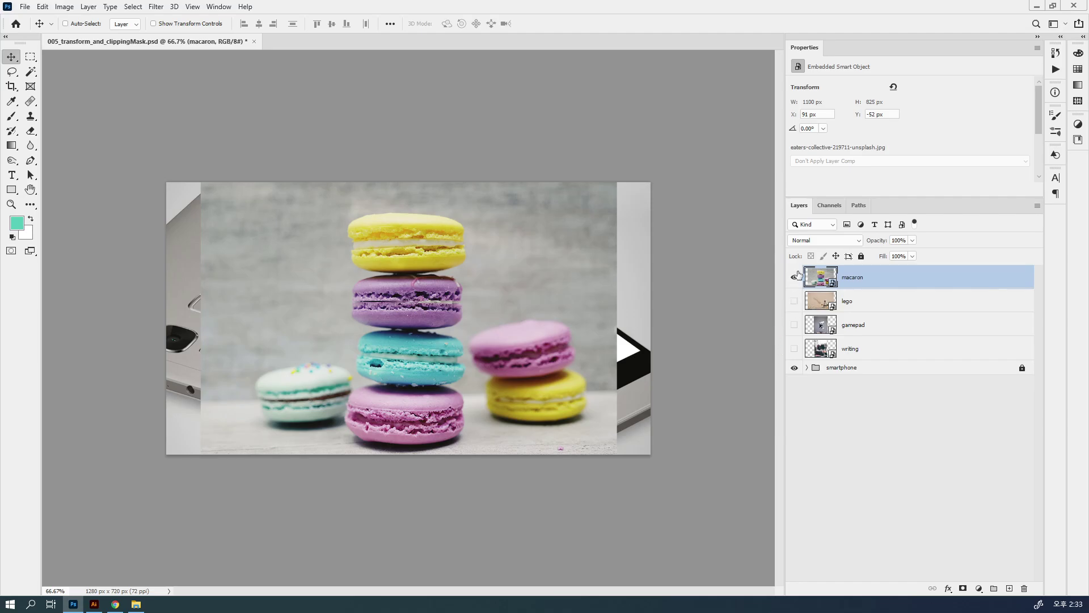
{"action": "left_click", "coordinate": [795, 278]}
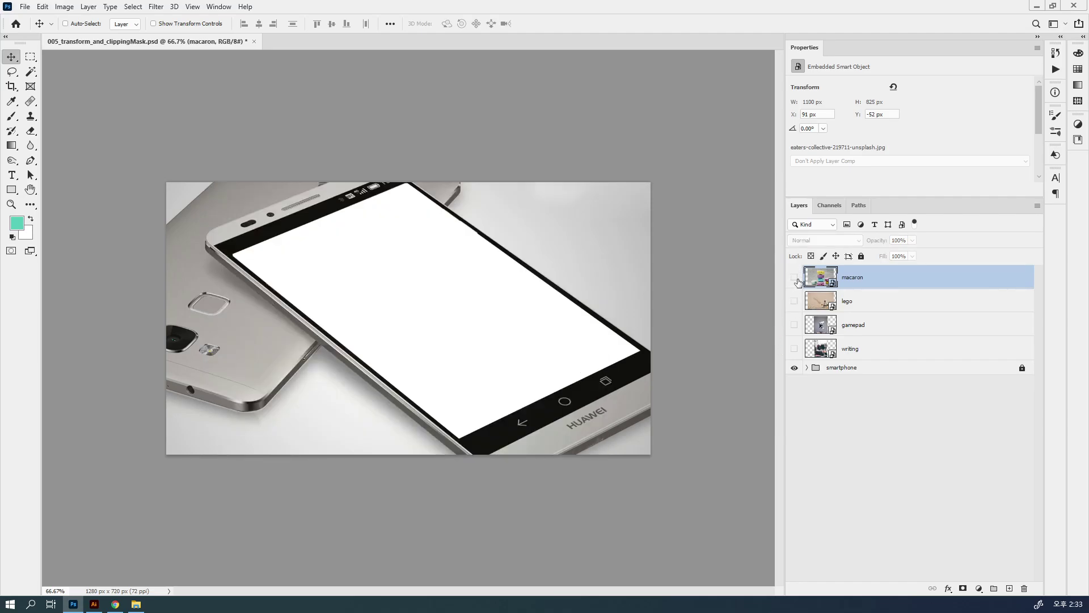
{"action": "left_click", "coordinate": [794, 349]}
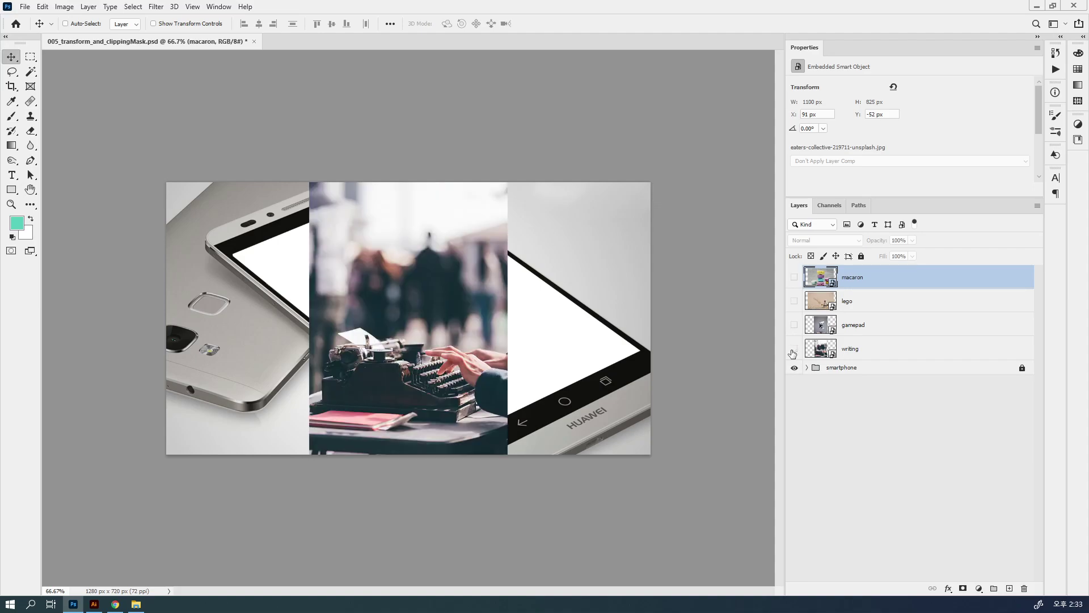
{"action": "left_click", "coordinate": [794, 349]}
{"action": "key", "text": "ctrl"}
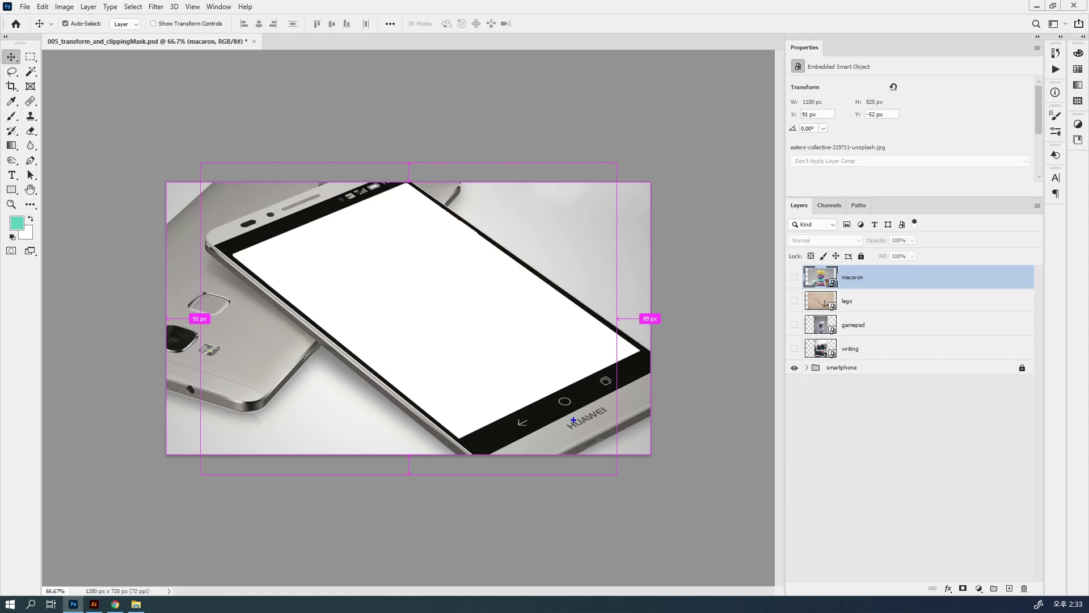
{"action": "left_click_drag", "start_coordinate": [574, 418], "coordinate": [609, 407]}
{"action": "mouse_move", "coordinate": [499, 316]}
{"action": "left_mouse_down"}
{"action": "mouse_move", "coordinate": [469, 328]}
{"action": "mouse_move", "coordinate": [461, 250]}
{"action": "mouse_move", "coordinate": [486, 319]}
{"action": "left_mouse_up"}
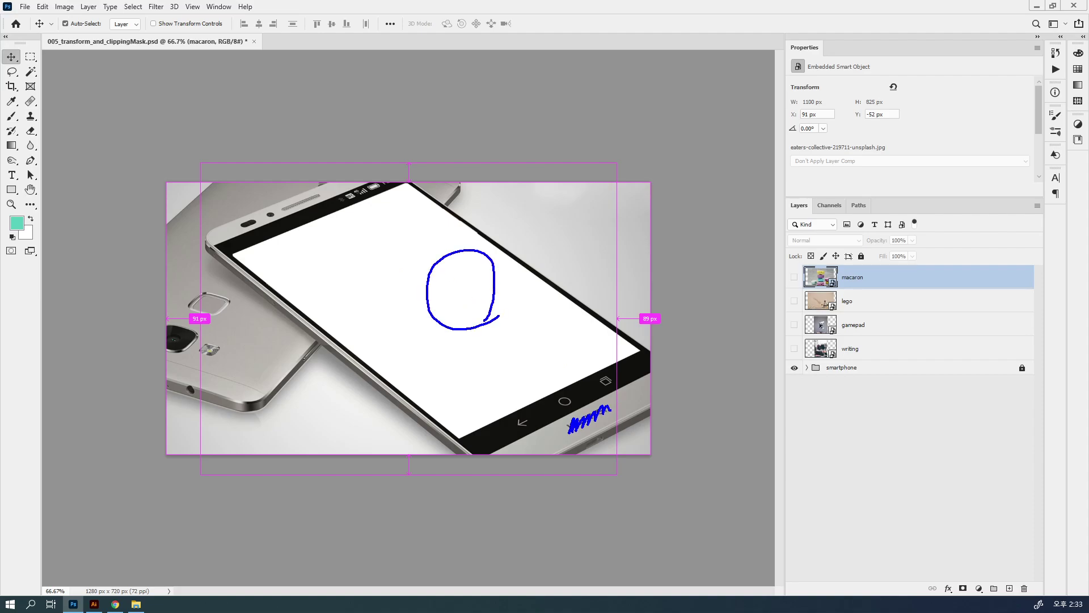
{"action": "left_click_drag", "start_coordinate": [451, 288], "coordinate": [460, 291]}
{"action": "mouse_move", "coordinate": [852, 279]}
{"action": "left_mouse_down"}
{"action": "mouse_move", "coordinate": [802, 258]}
{"action": "mouse_move", "coordinate": [835, 264]}
{"action": "mouse_move", "coordinate": [689, 217]}
{"action": "mouse_move", "coordinate": [498, 239]}
{"action": "mouse_move", "coordinate": [458, 279]}
{"action": "mouse_move", "coordinate": [483, 282]}
{"action": "left_mouse_up"}
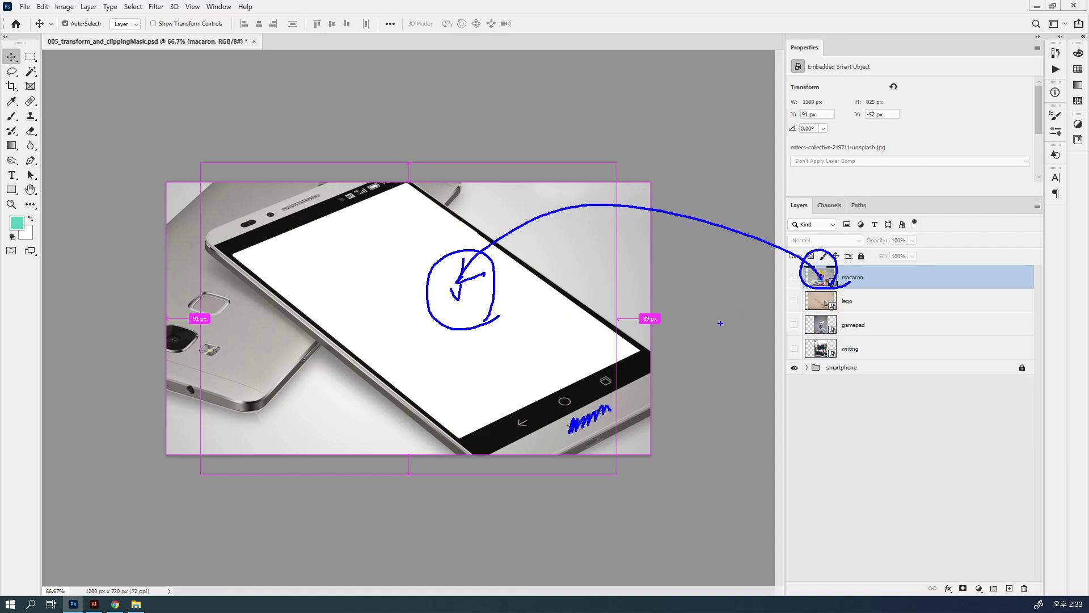
{"action": "mouse_move", "coordinate": [865, 268]}
{"action": "left_mouse_down"}
{"action": "mouse_move", "coordinate": [875, 340]}
{"action": "mouse_move", "coordinate": [861, 352]}
{"action": "left_mouse_up"}
{"action": "mouse_move", "coordinate": [914, 295]}
{"action": "left_mouse_down"}
{"action": "mouse_move", "coordinate": [900, 310]}
{"action": "mouse_move", "coordinate": [925, 307]}
{"action": "left_mouse_up"}
{"action": "left_click_drag", "start_coordinate": [918, 294], "coordinate": [914, 324]}
{"action": "left_click", "coordinate": [941, 445]}
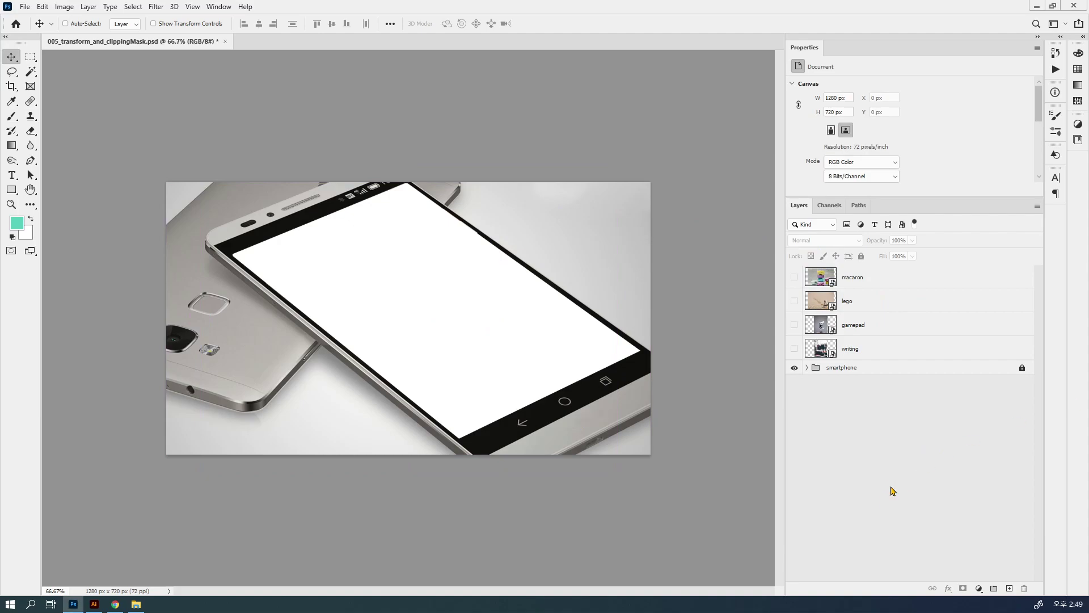
Compare the file's originally opened state with the latest Lock Layer state in the document history.
{"action": "left_click", "coordinate": [868, 349]}
{"action": "left_click", "coordinate": [870, 284], "text": "shift"}
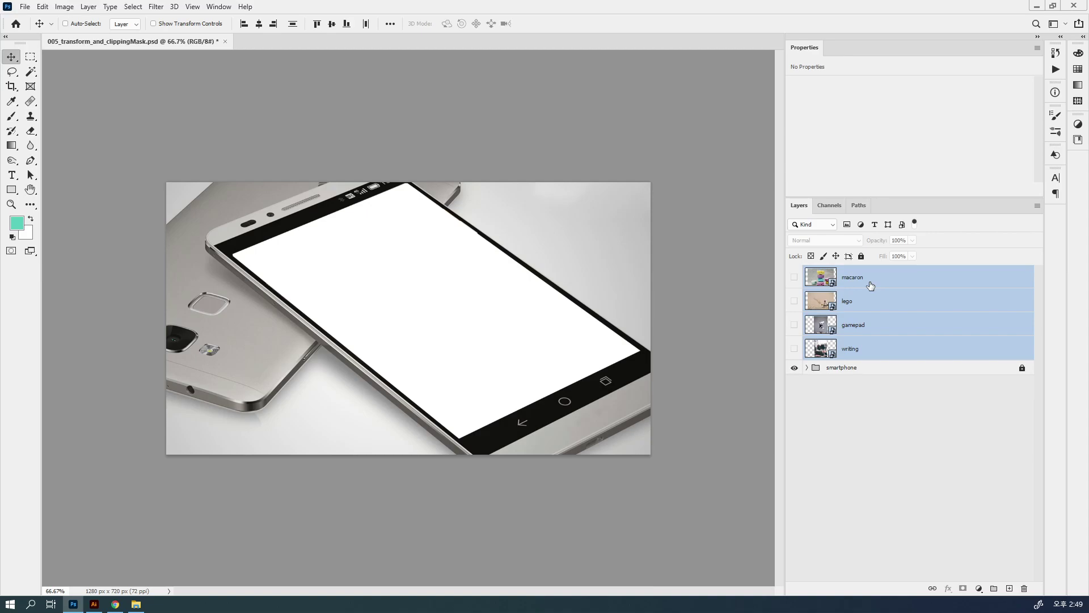
{"action": "left_click", "coordinate": [1055, 52]}
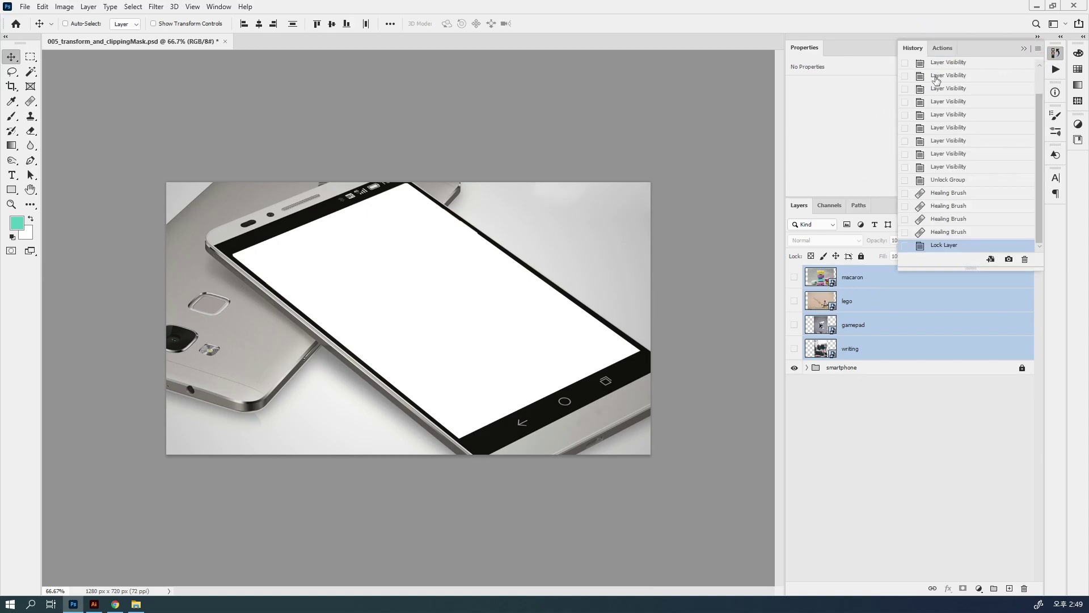
{"action": "scroll", "coordinate": [932, 69], "scroll_direction": "up", "scroll_amount": 2}
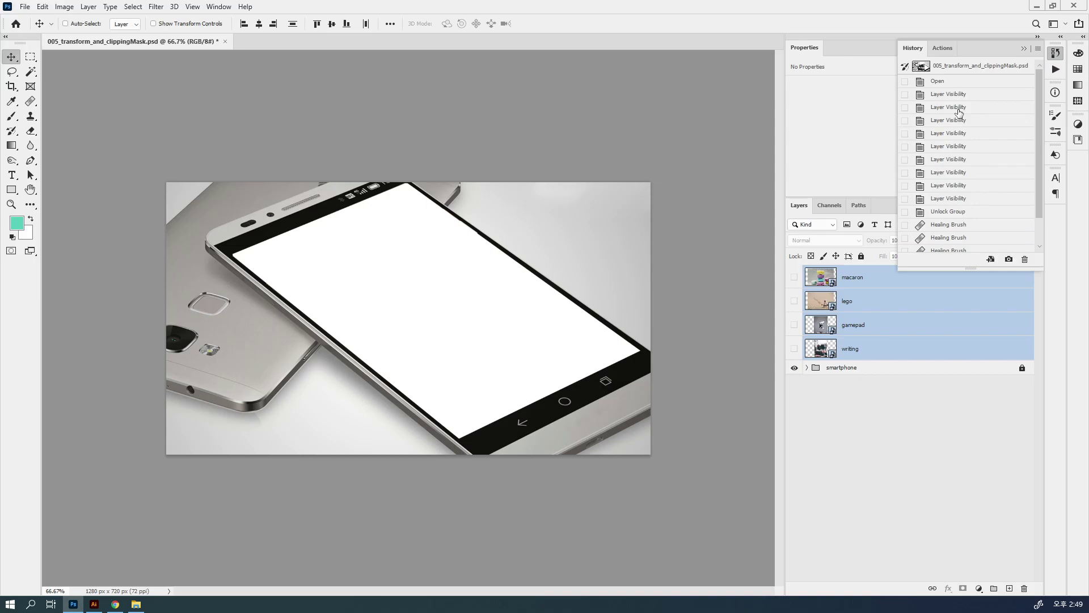
{"action": "left_click", "coordinate": [968, 67]}
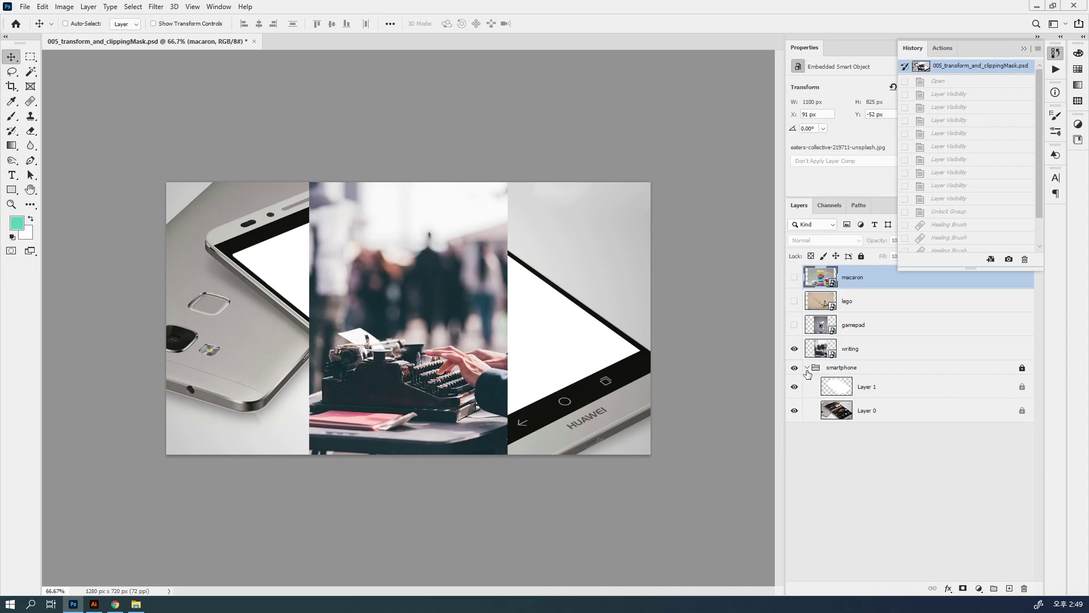
{"action": "scroll", "coordinate": [939, 214], "scroll_direction": "down", "scroll_amount": 2}
{"action": "left_click", "coordinate": [956, 245]}
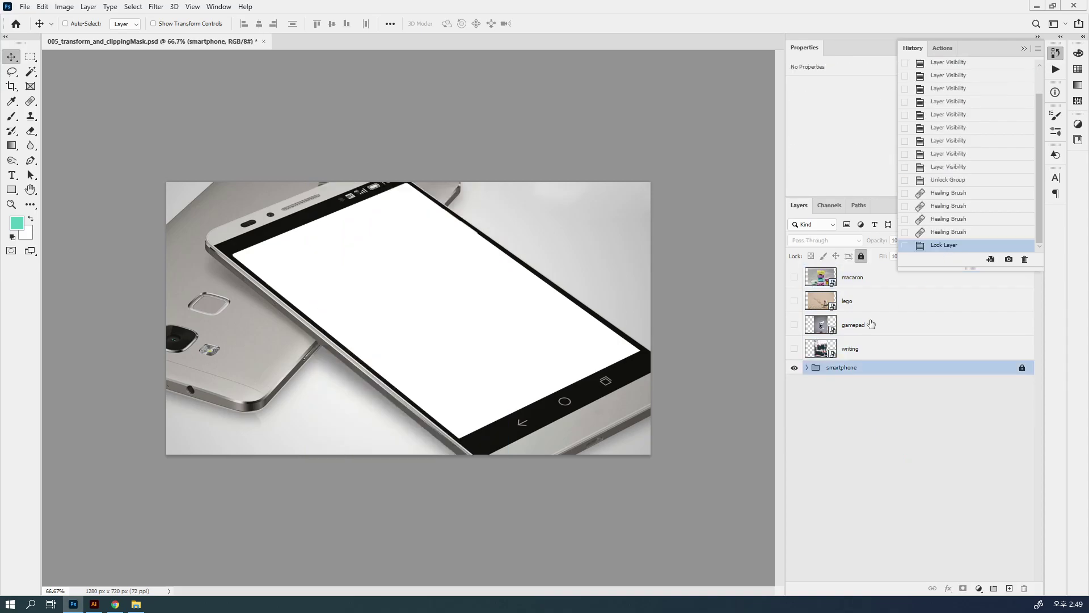
Group the macaron, lego, gamepad and writing layers together.
{"action": "left_click", "coordinate": [852, 356]}
{"action": "left_click", "coordinate": [871, 287], "text": "shift"}
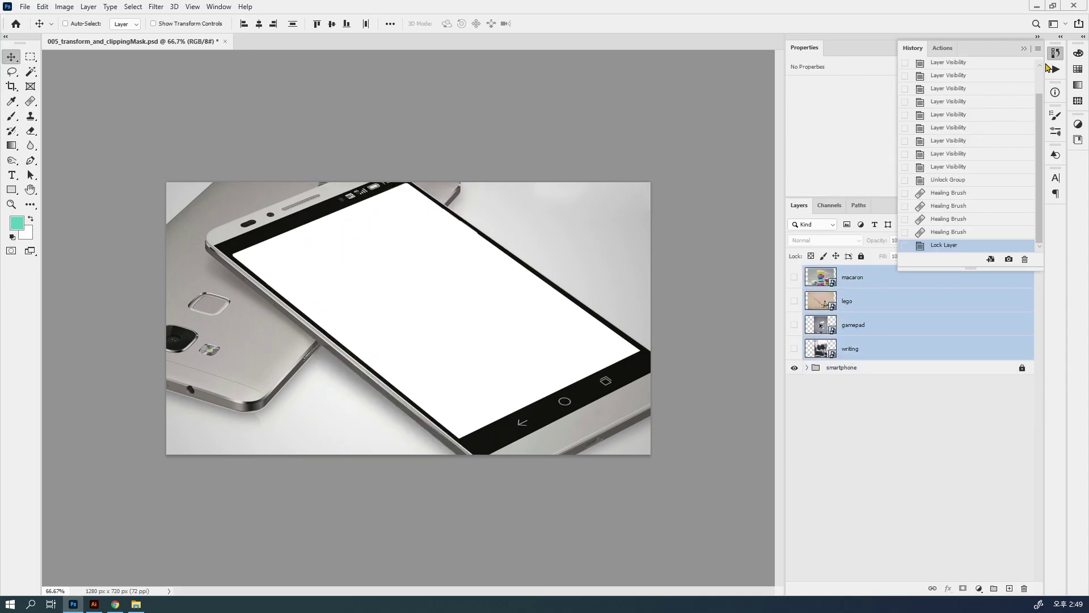
{"action": "left_click", "coordinate": [1055, 53]}
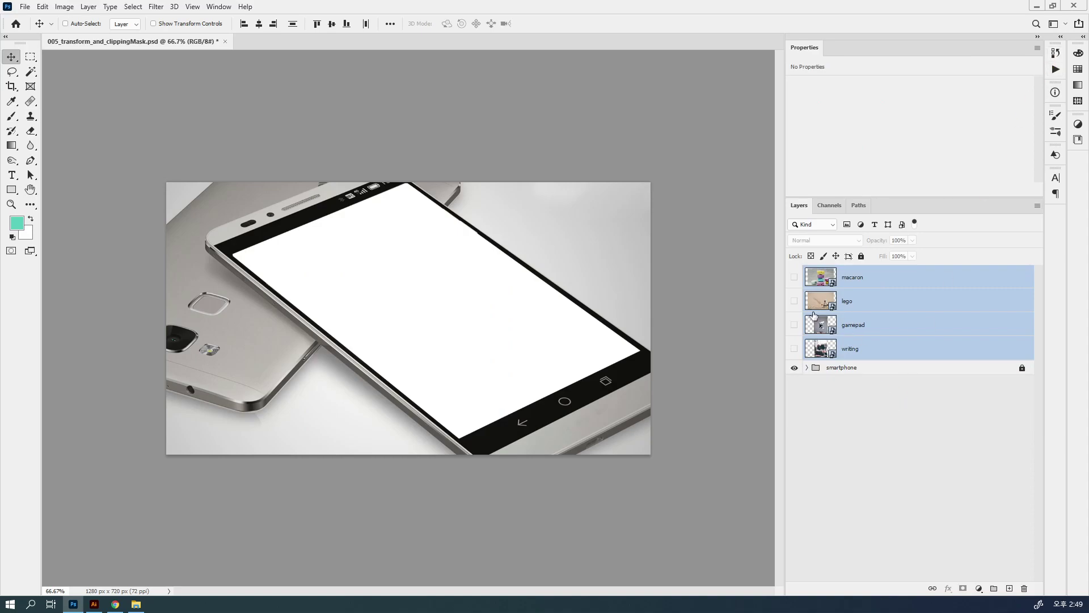
{"action": "key", "text": "ctrl"}
{"action": "key", "text": "ctrl+g"}
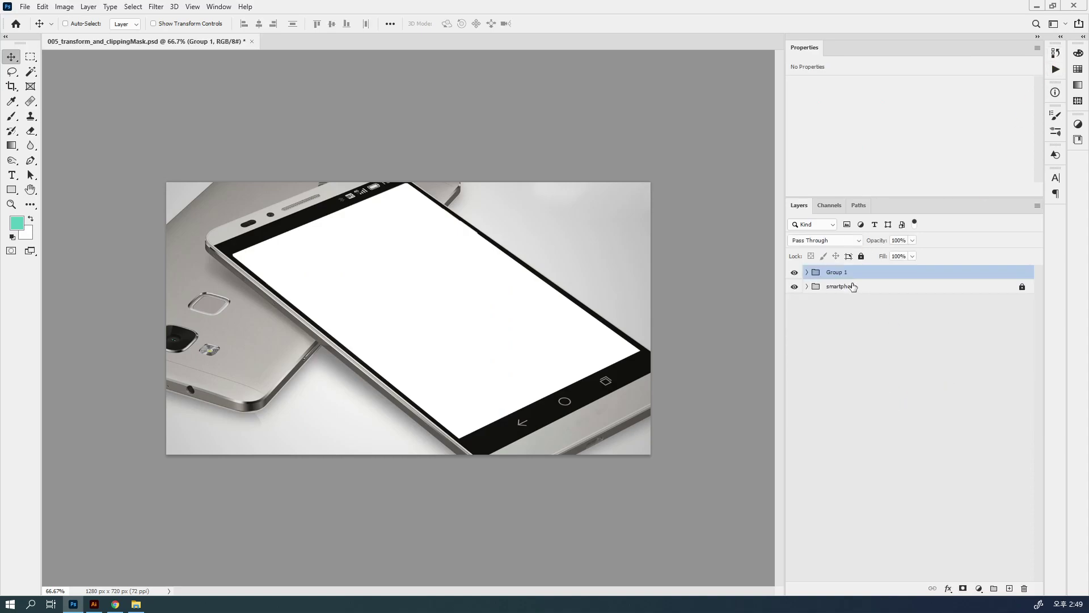
Rename the new layer group as origin.
{"action": "double_click", "coordinate": [834, 273]}
{"action": "key", "text": "BackSpace"}
{"action": "type", "text": "화면"}
{"action": "key", "text": "BackSpace"}
{"action": "key", "text": "BackSpace"}
{"action": "type", "text": "origi"}
{"action": "key", "text": "Return"}
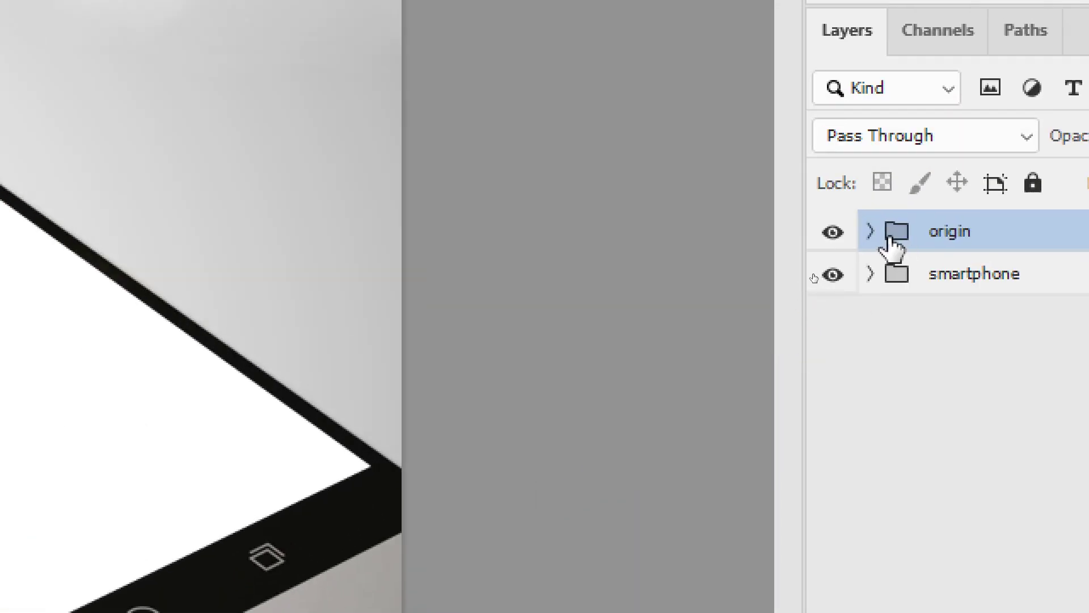
Duplicate the origin group, and lock and hide the original group as a backup.
{"action": "key", "text": "ctrl+j"}
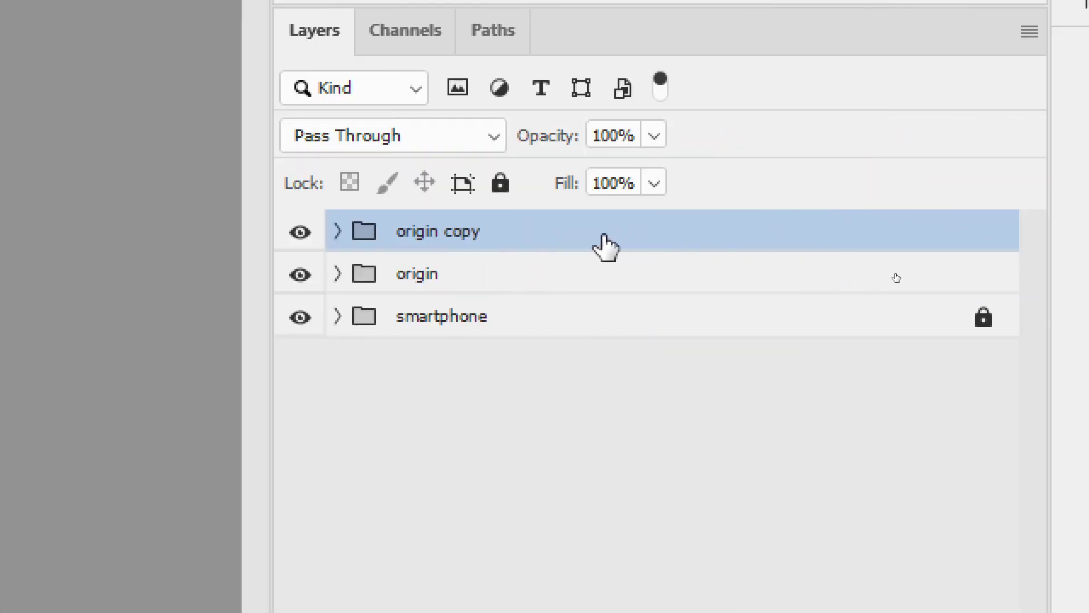
{"action": "left_click", "coordinate": [591, 278]}
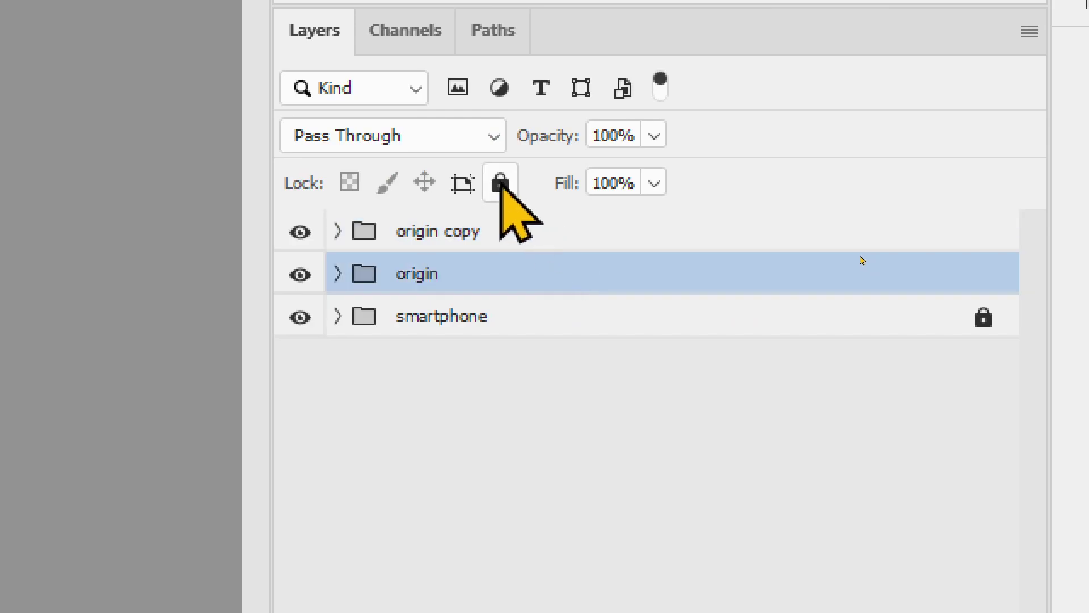
{"action": "left_click", "coordinate": [500, 182]}
{"action": "left_click", "coordinate": [300, 276]}
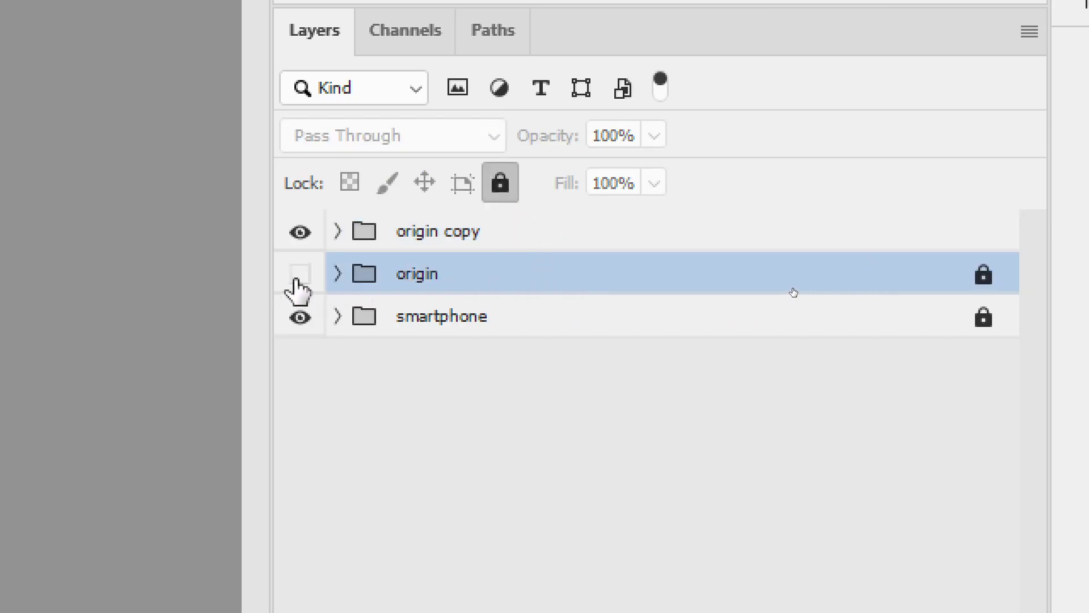
Expand the origin copy group and make its four image layers visible while hiding the group itself.
{"action": "left_click", "coordinate": [591, 234]}
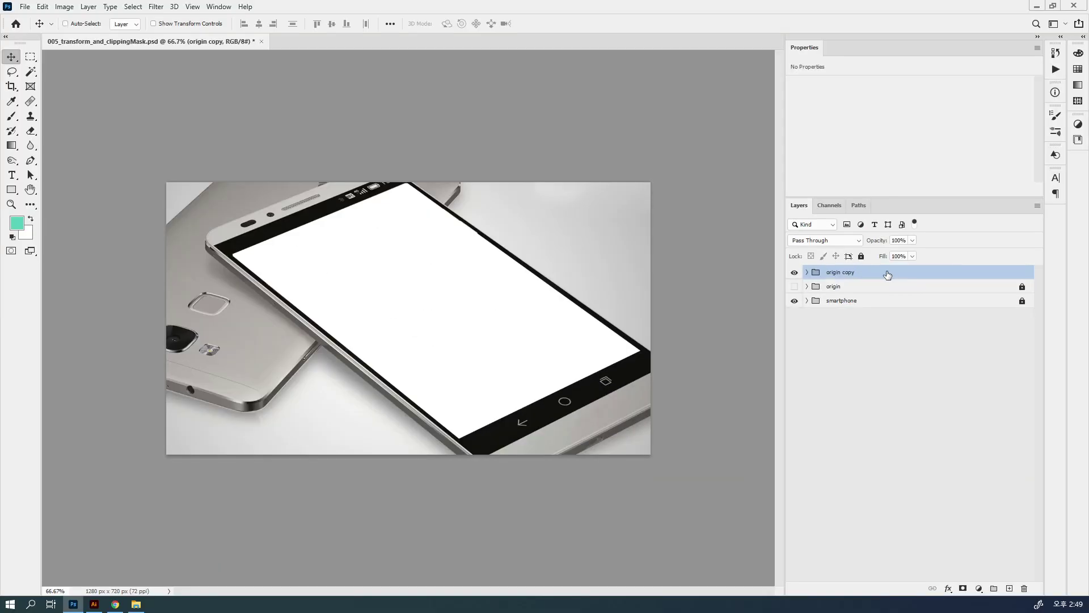
{"action": "left_click", "coordinate": [806, 273]}
{"action": "mouse_move", "coordinate": [794, 291]}
{"action": "left_mouse_down"}
{"action": "mouse_move", "coordinate": [793, 369]}
{"action": "mouse_move", "coordinate": [794, 280]}
{"action": "left_mouse_up"}
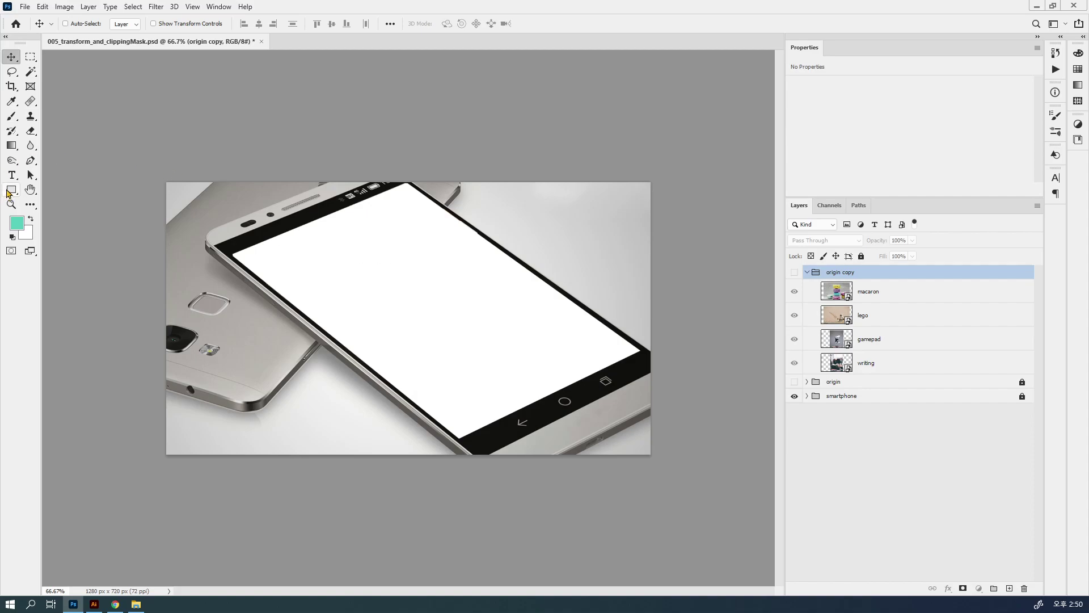
Draw a purple rectangle shape about 420 × 604 px over the phone and place its layer above the origin copy group.
{"action": "left_click", "coordinate": [11, 190]}
{"action": "mouse_move", "coordinate": [323, 189]}
{"action": "left_mouse_down"}
{"action": "mouse_move", "coordinate": [516, 331]}
{"action": "mouse_move", "coordinate": [482, 418]}
{"action": "left_mouse_up"}
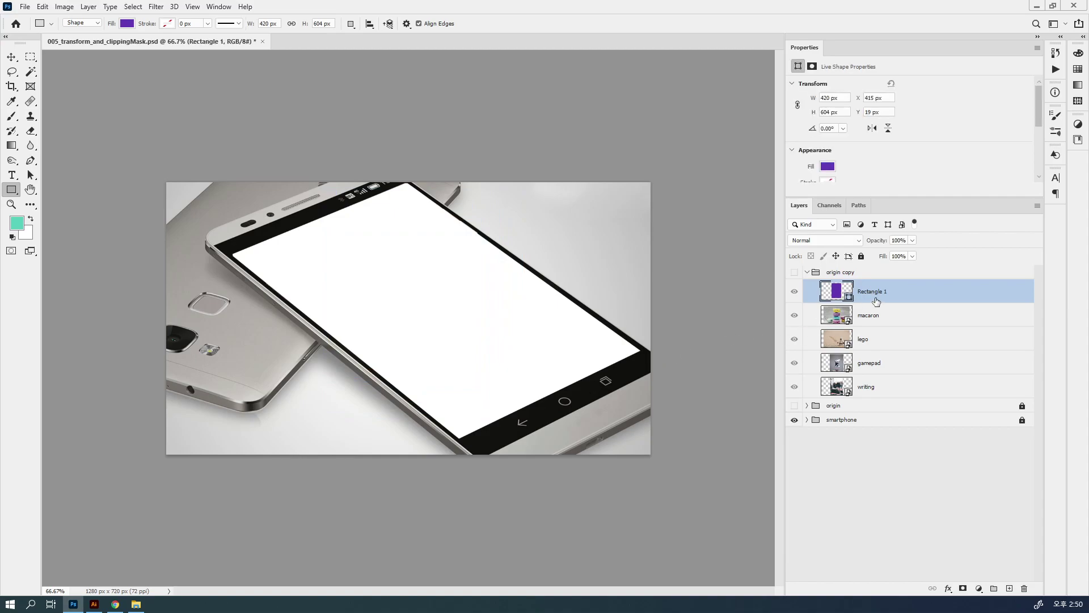
{"action": "key", "text": "ctrl+]"}
Distort the purple rectangle with Free Transform so its four corners match the corners of the phone's white screen.
{"action": "key", "text": "v"}
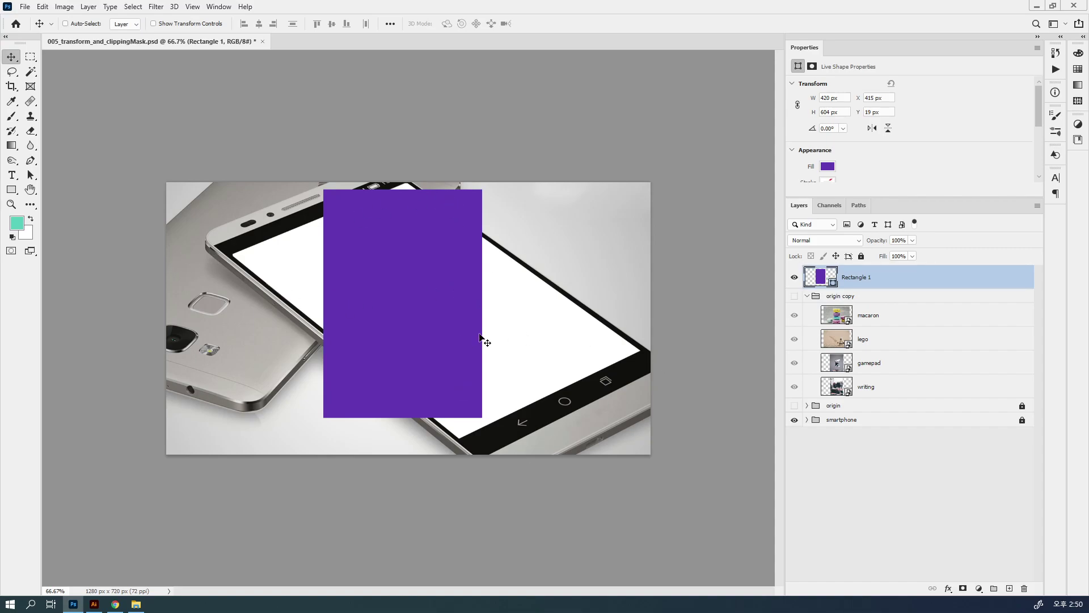
{"action": "key", "text": "ctrl+t"}
{"action": "left_click_drag", "start_coordinate": [324, 193], "coordinate": [233, 255]}
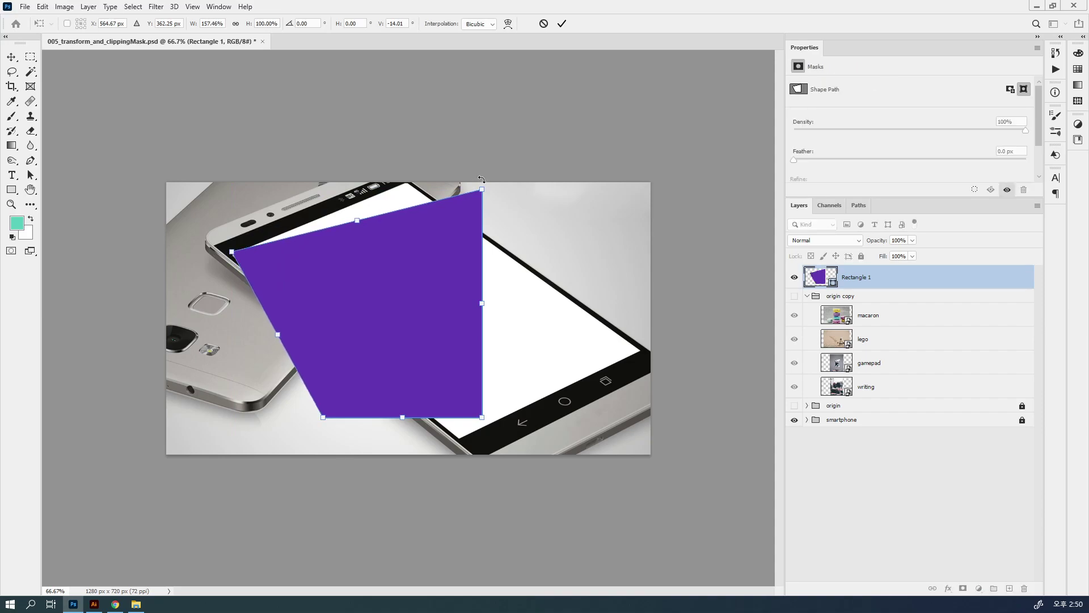
{"action": "left_click_drag", "start_coordinate": [482, 189], "coordinate": [404, 185]}
{"action": "left_click_drag", "start_coordinate": [407, 181], "coordinate": [407, 182]}
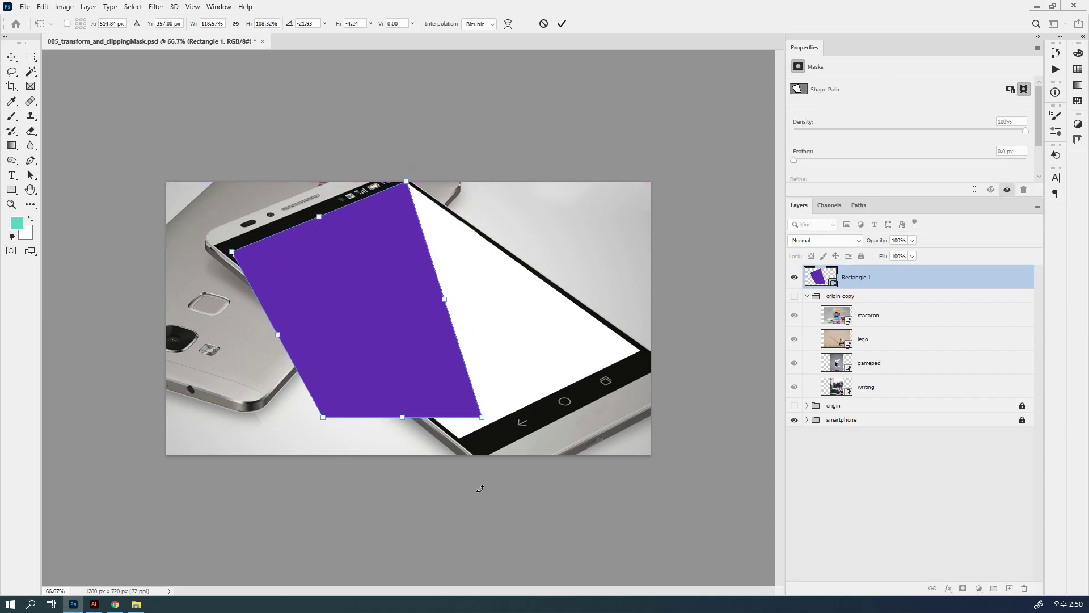
{"action": "left_click_drag", "start_coordinate": [485, 422], "coordinate": [642, 352]}
{"action": "left_click_drag", "start_coordinate": [326, 422], "coordinate": [461, 440]}
{"action": "left_click_drag", "start_coordinate": [234, 250], "coordinate": [230, 253]}
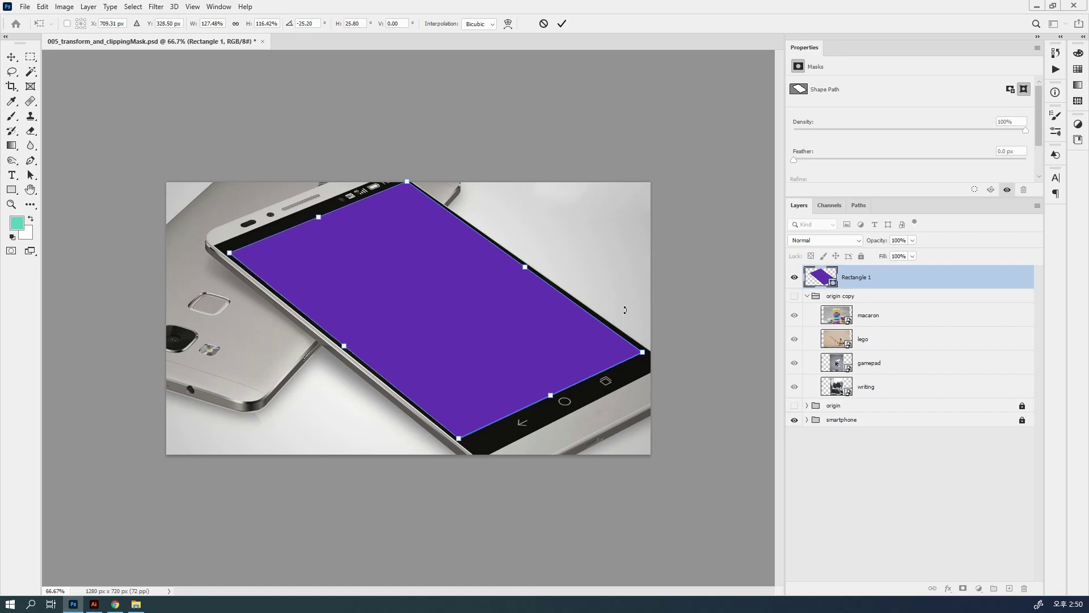
{"action": "key", "text": "Return"}
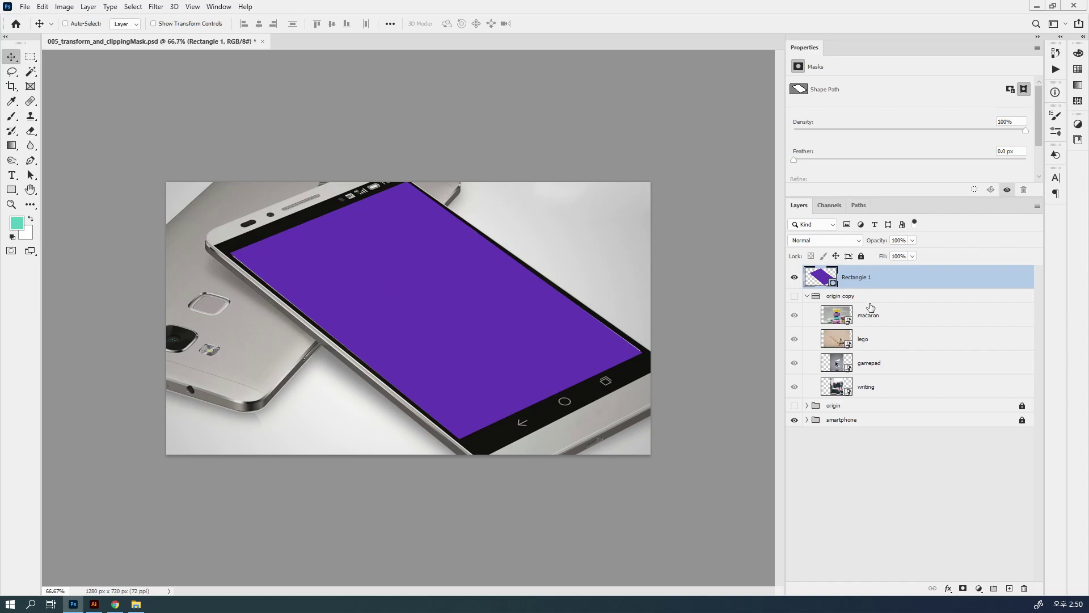
Move the writing layer out of the origin copy group to directly above the Rectangle 1 layer.
{"action": "left_click", "coordinate": [857, 297]}
{"action": "left_click_drag", "start_coordinate": [882, 388], "coordinate": [875, 270]}
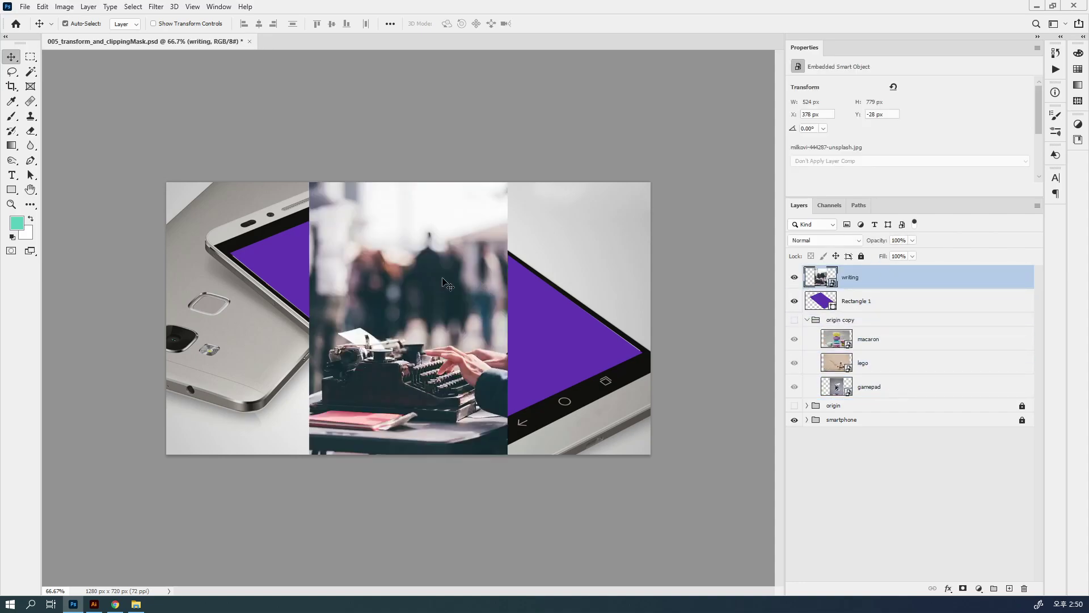
Free Transform the writing image to about −29° rotation, skewed and scaled over the phone screen, and clip it to Rectangle 1.
{"action": "key", "text": "ctrl+t"}
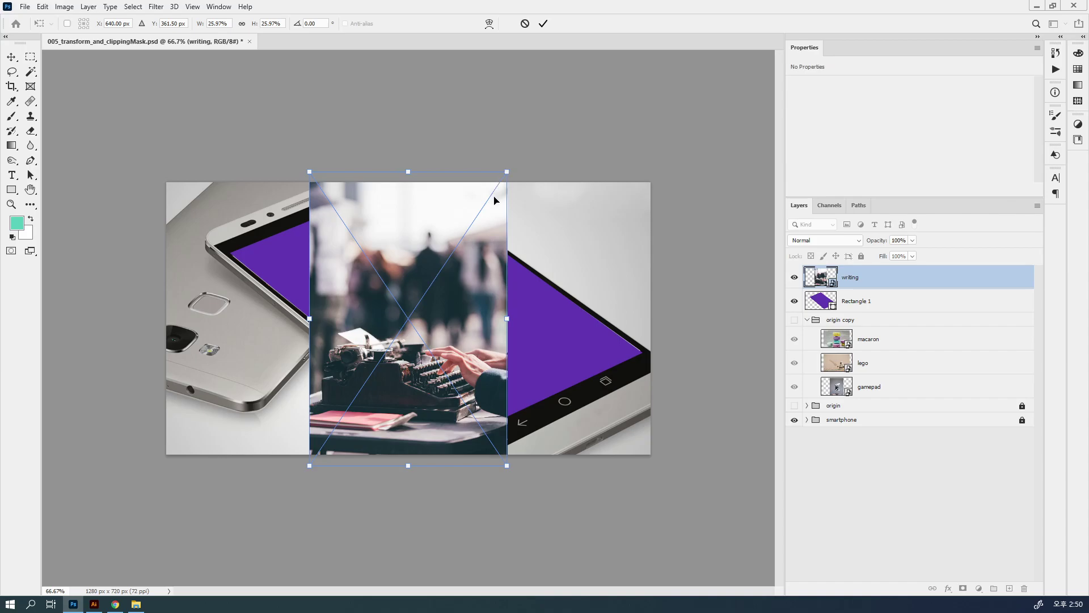
{"action": "left_click_drag", "start_coordinate": [542, 485], "coordinate": [586, 334]}
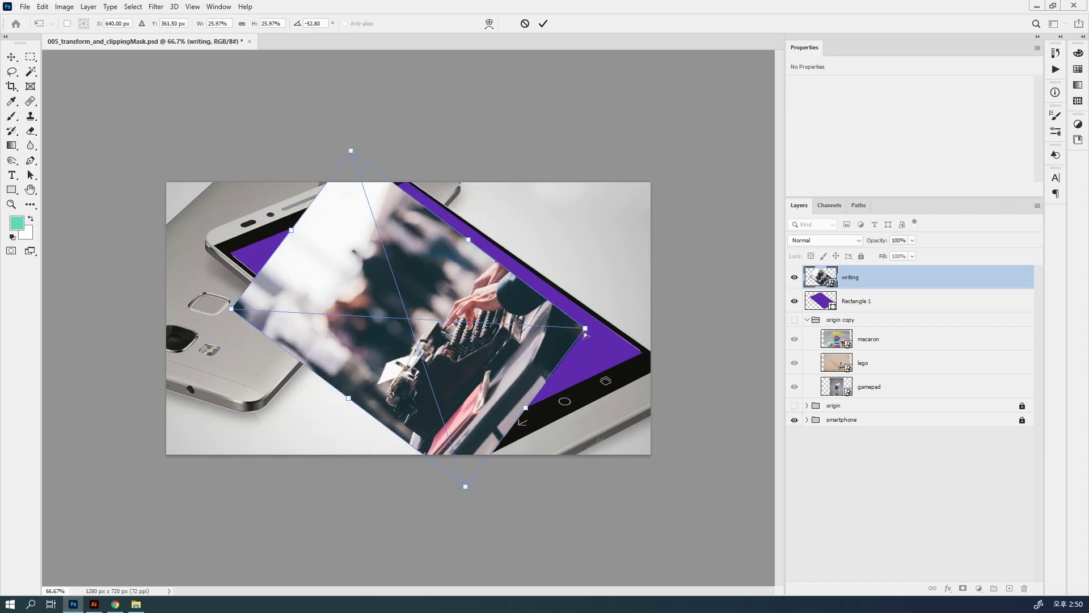
{"action": "left_click_drag", "start_coordinate": [470, 334], "coordinate": [517, 310]}
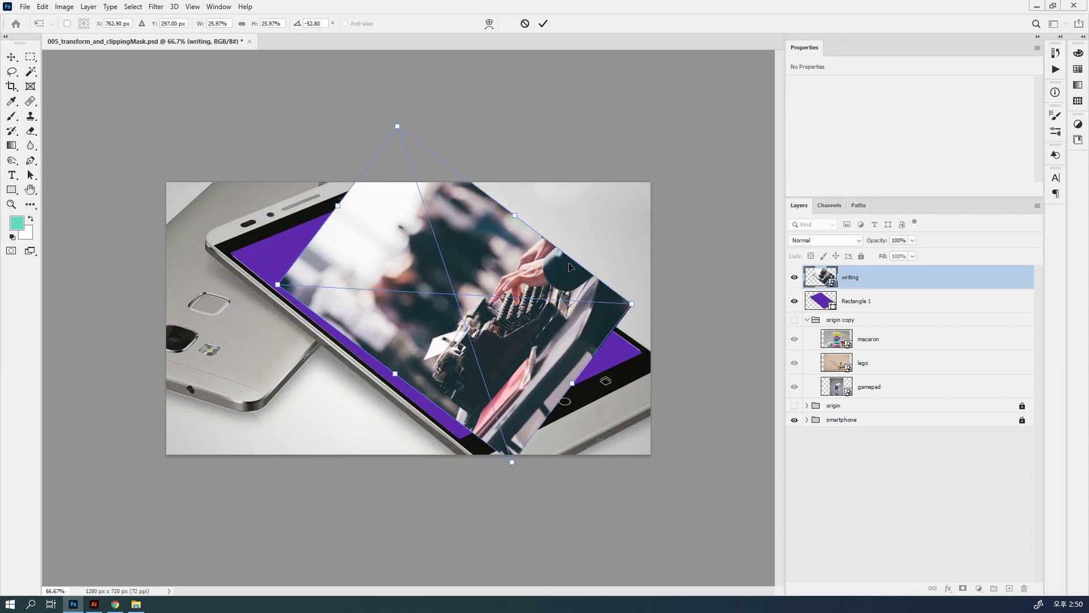
{"action": "left_click_drag", "start_coordinate": [514, 217], "coordinate": [573, 277]}
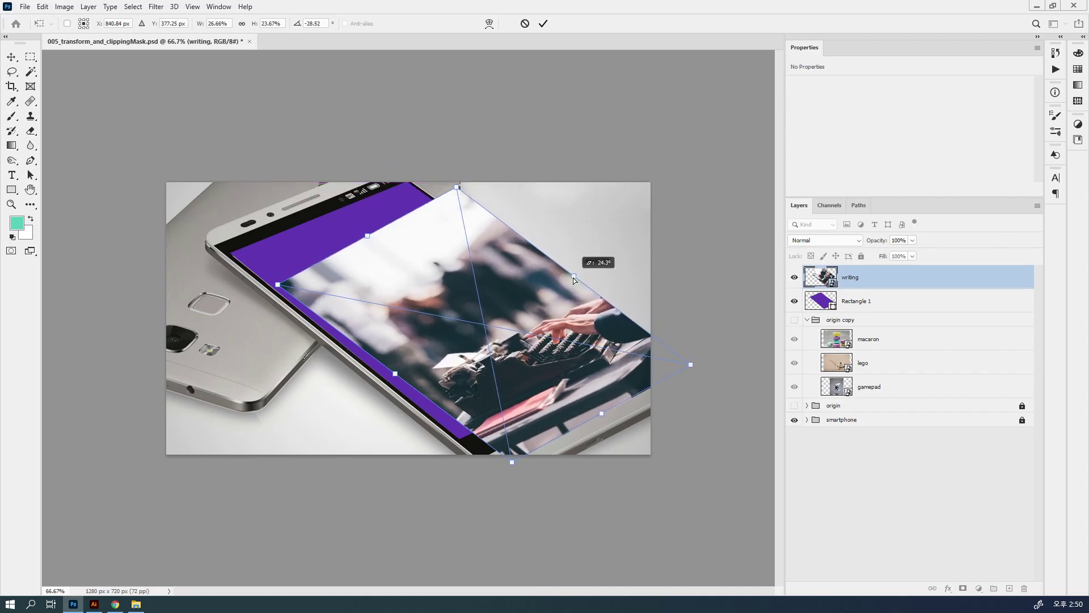
{"action": "left_click_drag", "start_coordinate": [541, 315], "coordinate": [472, 282]}
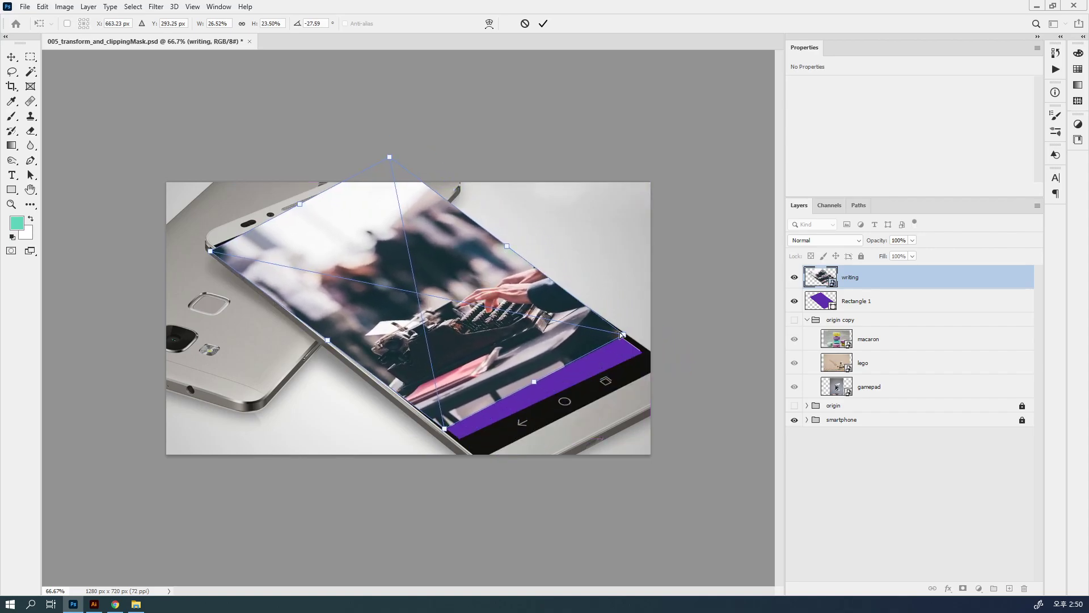
{"action": "left_click_drag", "start_coordinate": [623, 336], "coordinate": [668, 346]}
{"action": "left_click_drag", "start_coordinate": [444, 429], "coordinate": [475, 454]}
{"action": "mouse_move", "coordinate": [396, 162]}
{"action": "left_mouse_down"}
{"action": "mouse_move", "coordinate": [400, 183]}
{"action": "mouse_move", "coordinate": [403, 169]}
{"action": "left_mouse_up"}
{"action": "key", "text": "Return"}
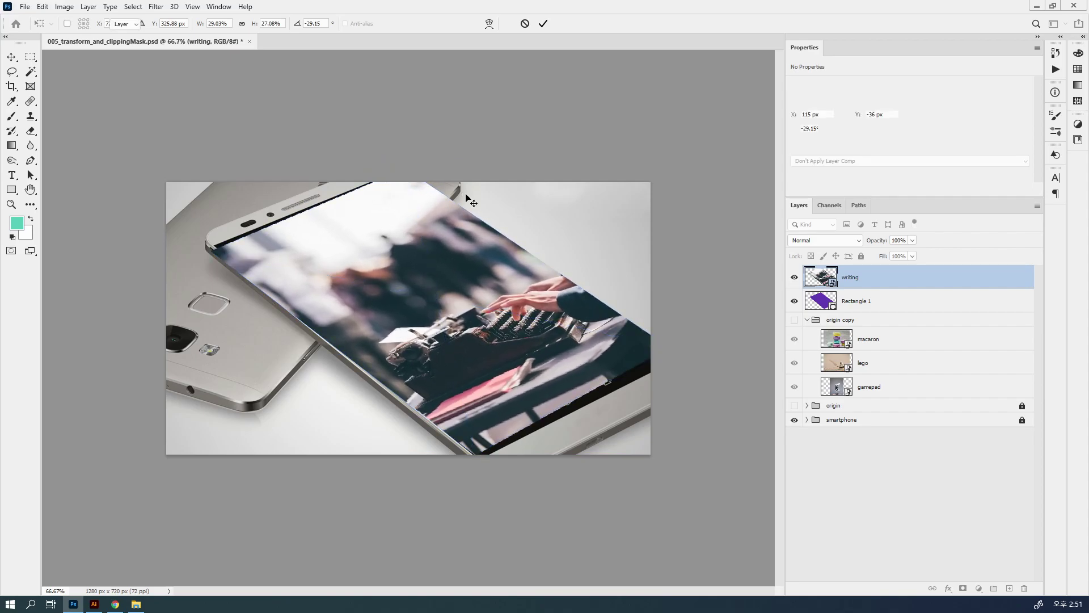
{"action": "left_click", "coordinate": [974, 284], "text": "alt"}
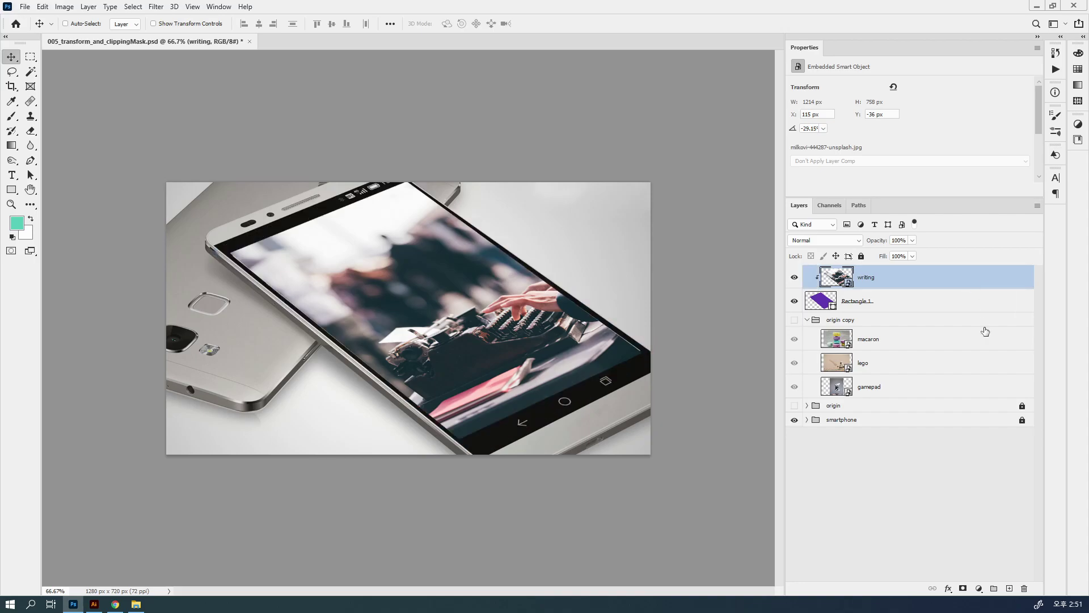
Move the macaron layer out of the origin copy group to directly above the writing layer, and hide the writing layer.
{"action": "left_click_drag", "start_coordinate": [958, 347], "coordinate": [917, 268]}
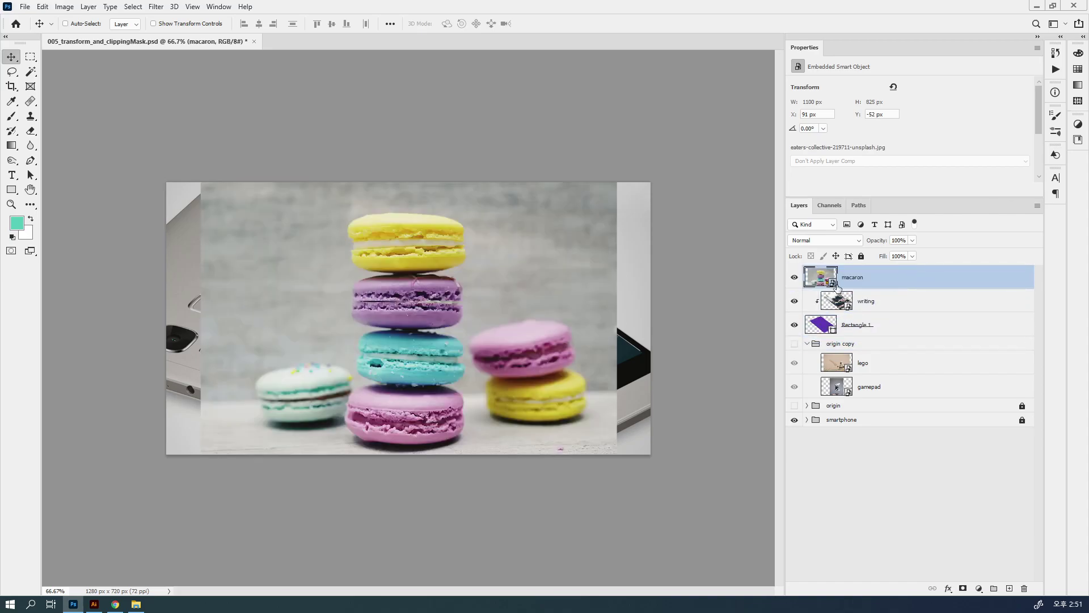
{"action": "left_click", "coordinate": [794, 301]}
{"action": "key", "text": "ctrl"}
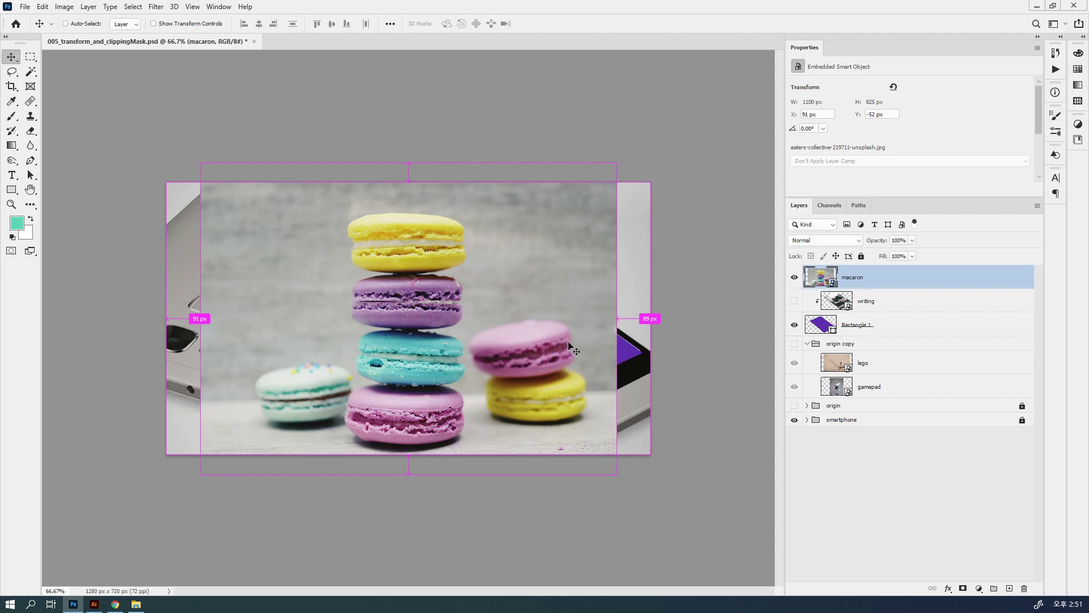
Free Transform the macaron image to about −27.5° rotation, skewed and scaled over the phone screen, and clip it to Rectangle 1.
{"action": "key", "text": "ctrl+t"}
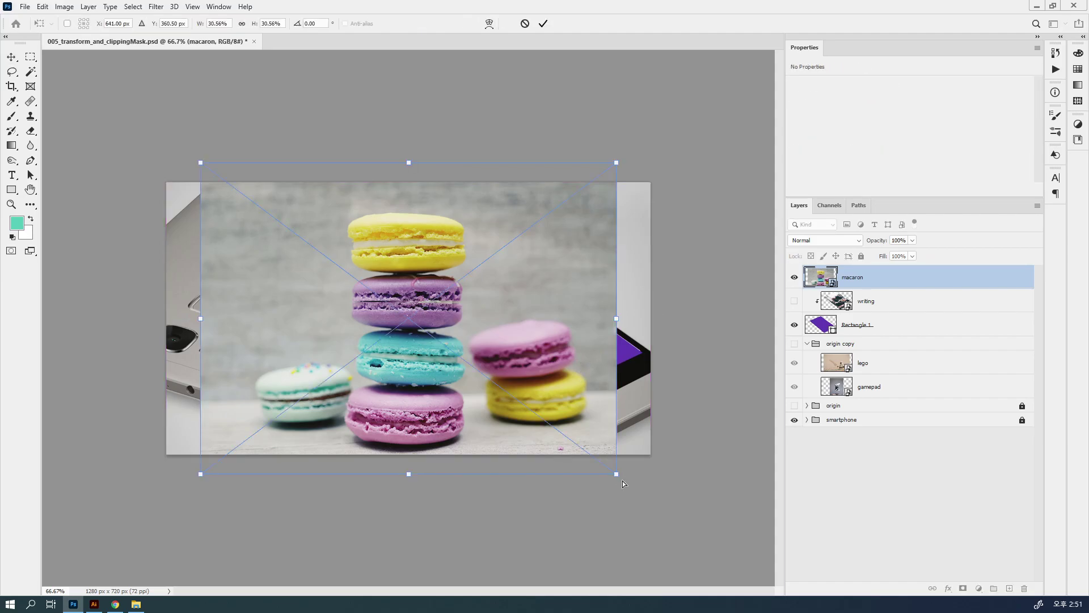
{"action": "left_click_drag", "start_coordinate": [621, 483], "coordinate": [676, 326]}
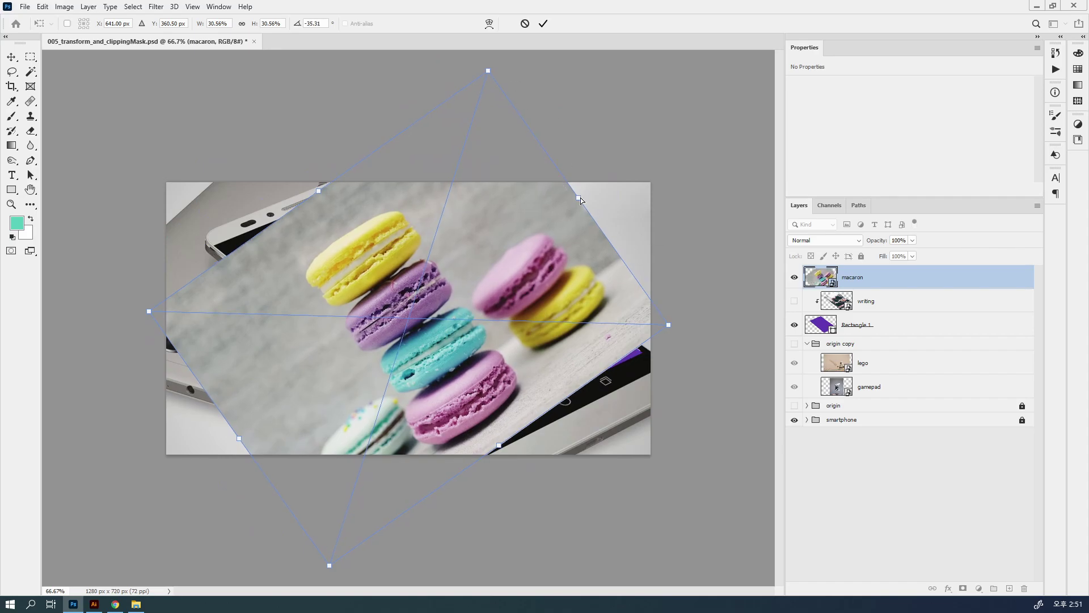
{"action": "left_click_drag", "start_coordinate": [488, 73], "coordinate": [481, 190]}
{"action": "left_click_drag", "start_coordinate": [465, 238], "coordinate": [456, 202]}
{"action": "left_click_drag", "start_coordinate": [660, 290], "coordinate": [708, 329]}
{"action": "left_click_drag", "start_coordinate": [531, 313], "coordinate": [554, 296]}
{"action": "mouse_move", "coordinate": [494, 134]}
{"action": "left_mouse_down"}
{"action": "mouse_move", "coordinate": [519, 127]}
{"action": "mouse_move", "coordinate": [477, 141]}
{"action": "left_mouse_up"}
{"action": "left_click_drag", "start_coordinate": [162, 257], "coordinate": [160, 258]}
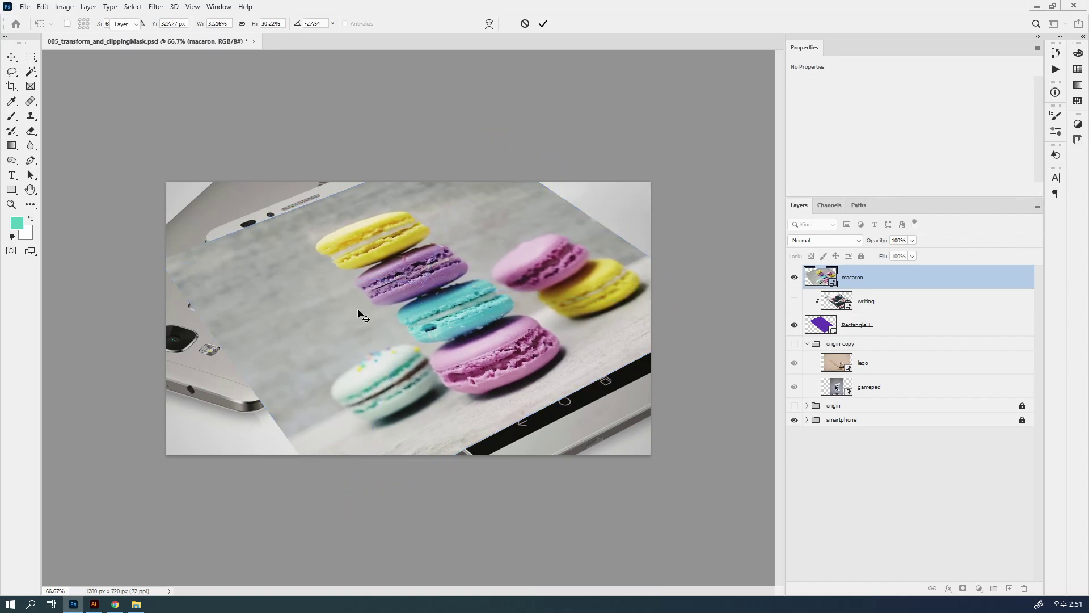
{"action": "key", "text": "Return"}
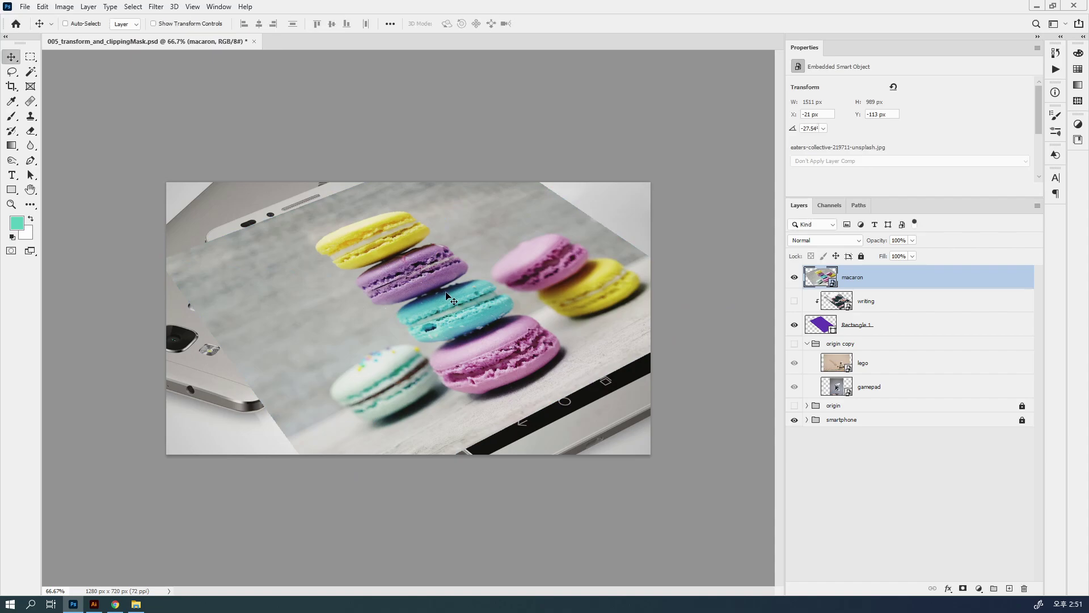
{"action": "left_click", "coordinate": [925, 286], "text": "alt"}
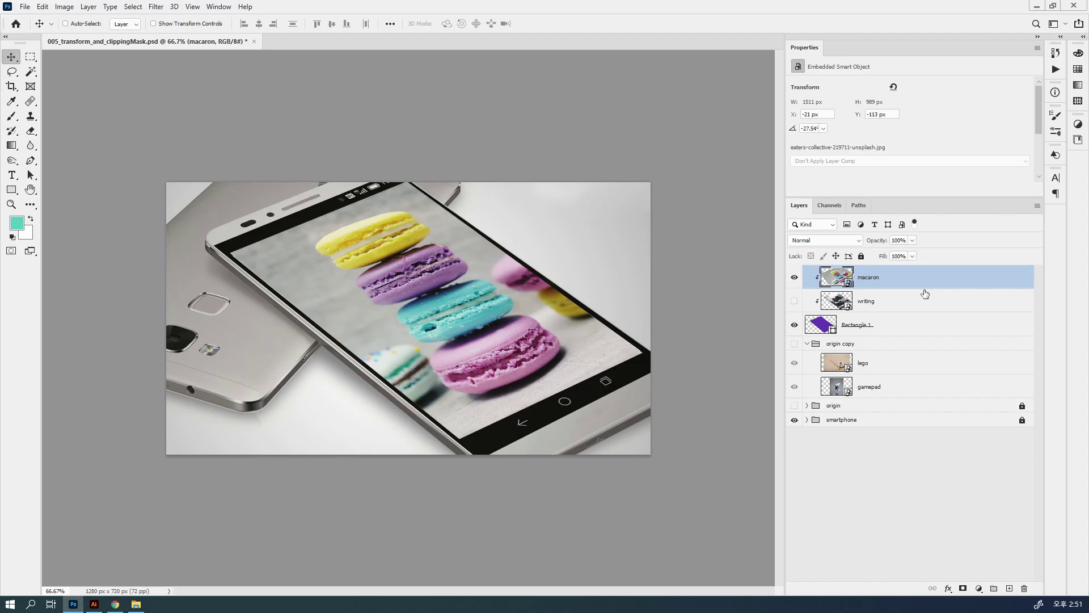
Show the writing layer and hide the macaron layer.
{"action": "left_click", "coordinate": [795, 278]}
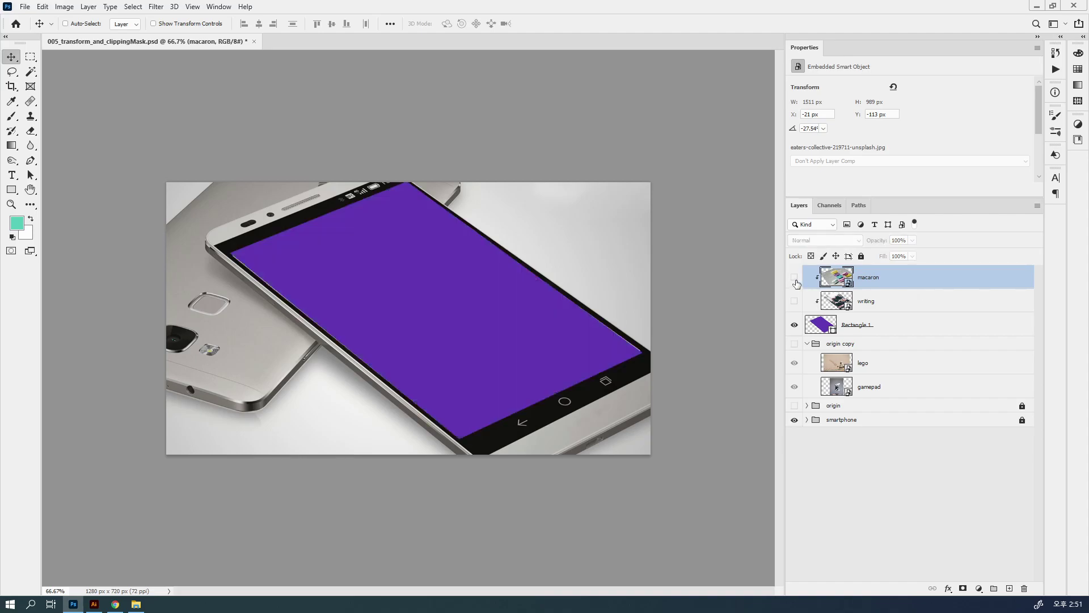
{"action": "left_click", "coordinate": [795, 278]}
{"action": "left_click", "coordinate": [794, 301]}
{"action": "left_click", "coordinate": [795, 279]}
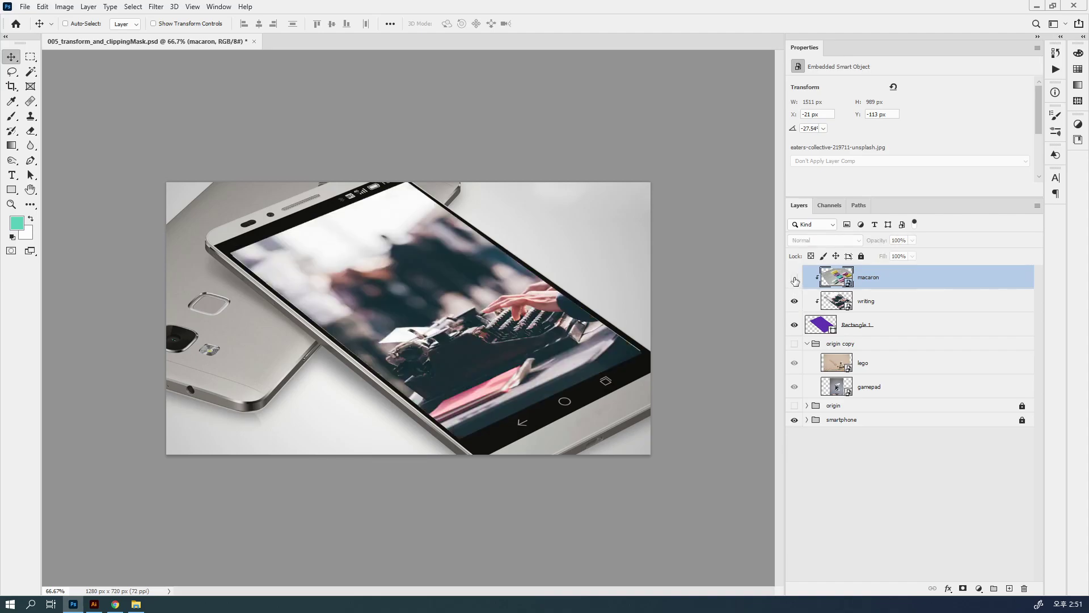
Move the Rectangle 1, writing and macaron layers together into the origin copy group, above the lego layer.
{"action": "left_click", "coordinate": [906, 325]}
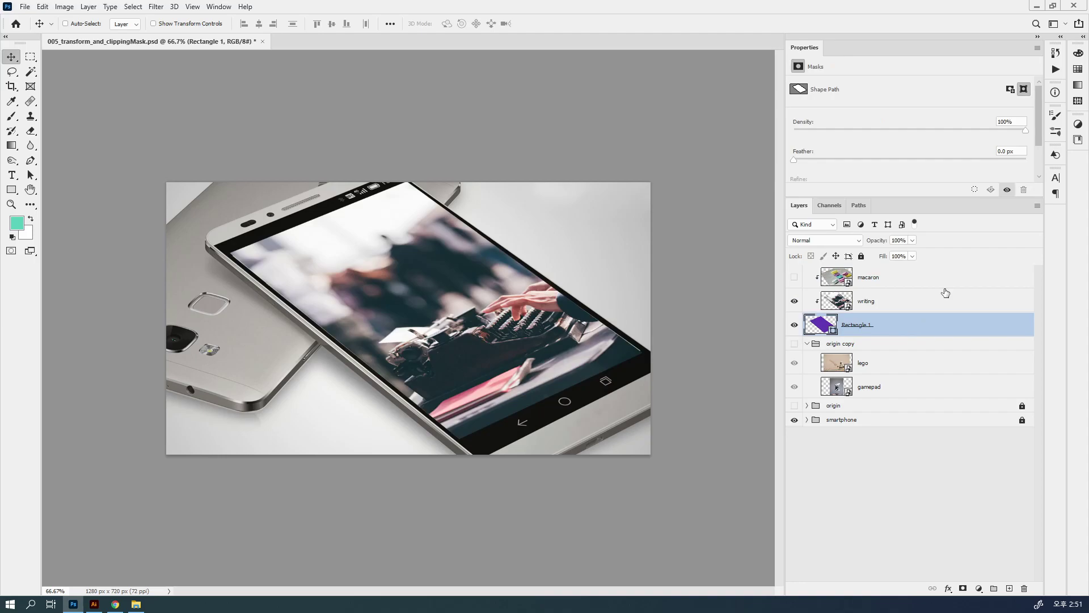
{"action": "left_click", "coordinate": [880, 349]}
{"action": "left_click", "coordinate": [886, 322]}
{"action": "left_click", "coordinate": [916, 276], "text": "shift"}
{"action": "left_click_drag", "start_coordinate": [910, 285], "coordinate": [909, 353]}
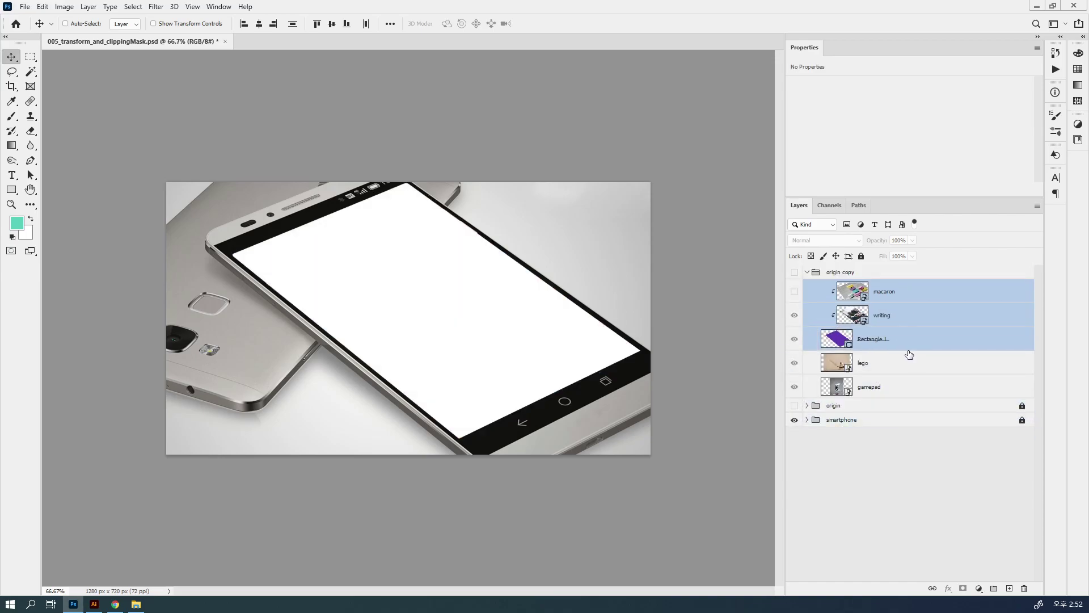
Collapse the origin copy group, make it visible and rename it as clippingmask.
{"action": "left_click", "coordinate": [806, 272]}
{"action": "left_click", "coordinate": [795, 272]}
{"action": "double_click", "coordinate": [844, 272]}
{"action": "type", "text": "clippingmask"}
{"action": "key", "text": "Return"}
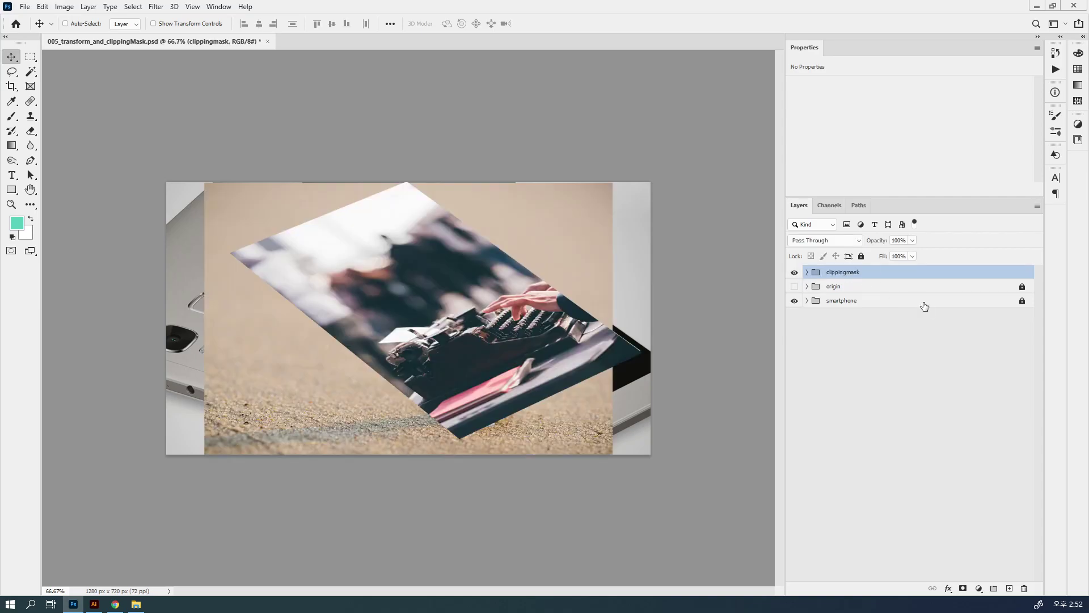
Expand the clippingmask group, select its writing layer and hide the lego and gamepad layers.
{"action": "left_click", "coordinate": [806, 273]}
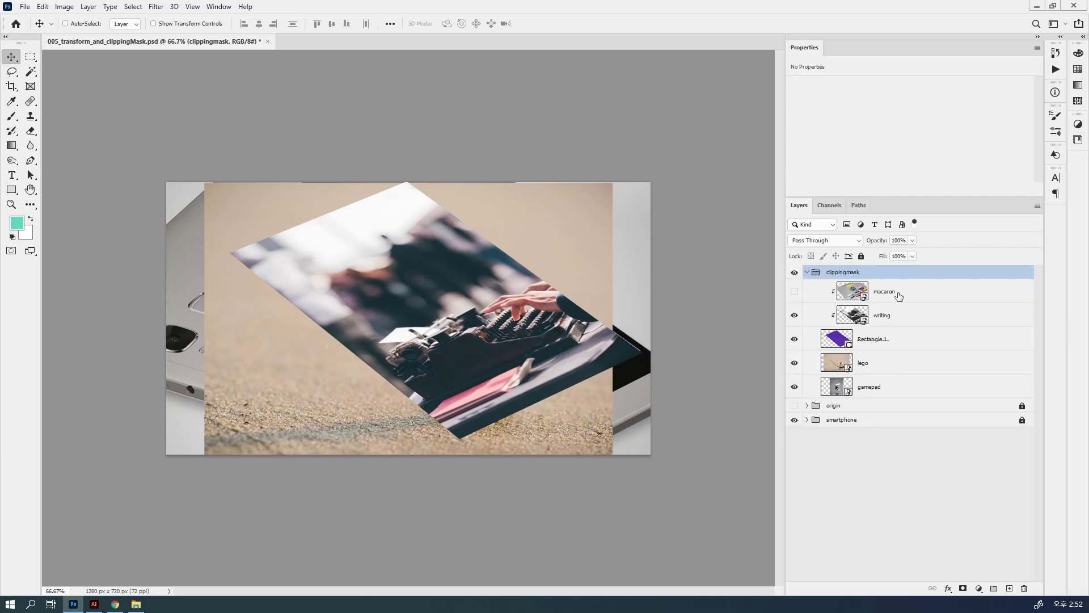
{"action": "left_click", "coordinate": [916, 317]}
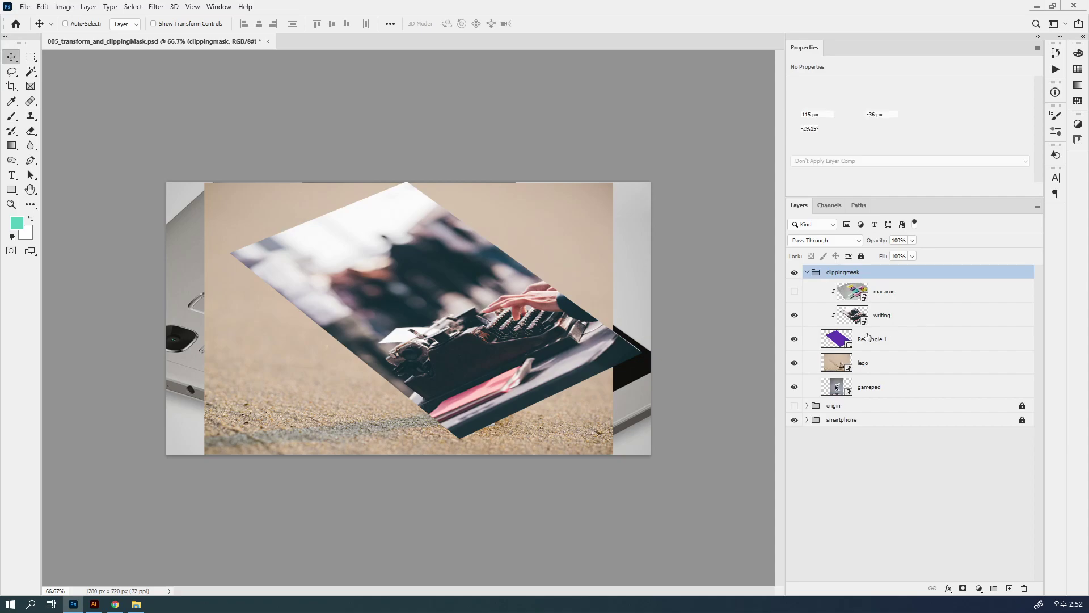
{"action": "left_click", "coordinate": [794, 363]}
{"action": "left_click", "coordinate": [794, 387]}
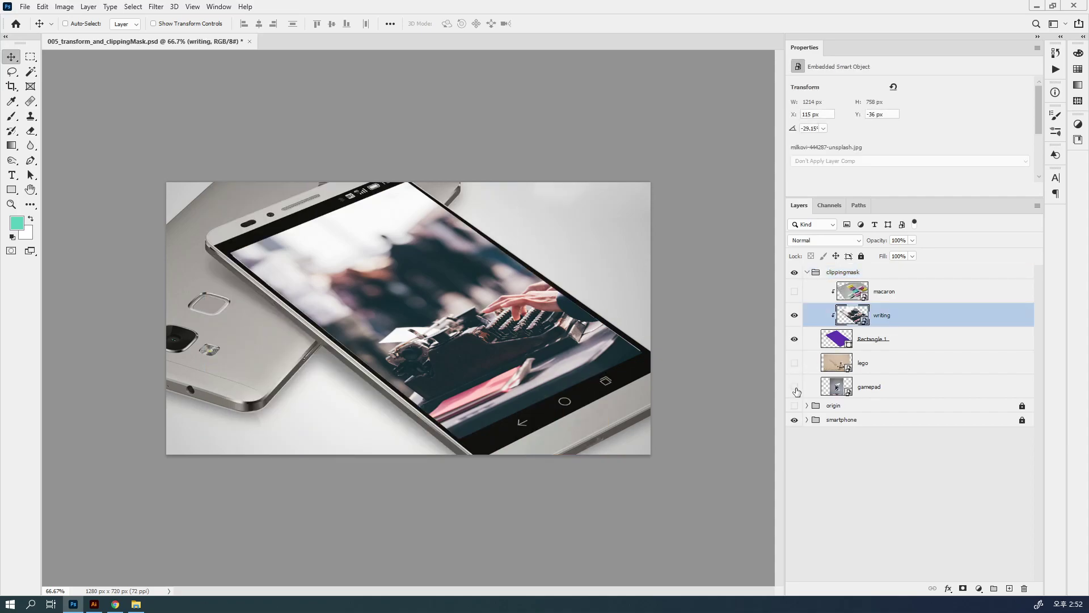
Duplicate the writing layer, move the copy to the top of the clippingmask group, and hide the original writing and Rectangle 1 layers.
{"action": "key", "text": "ctrl"}
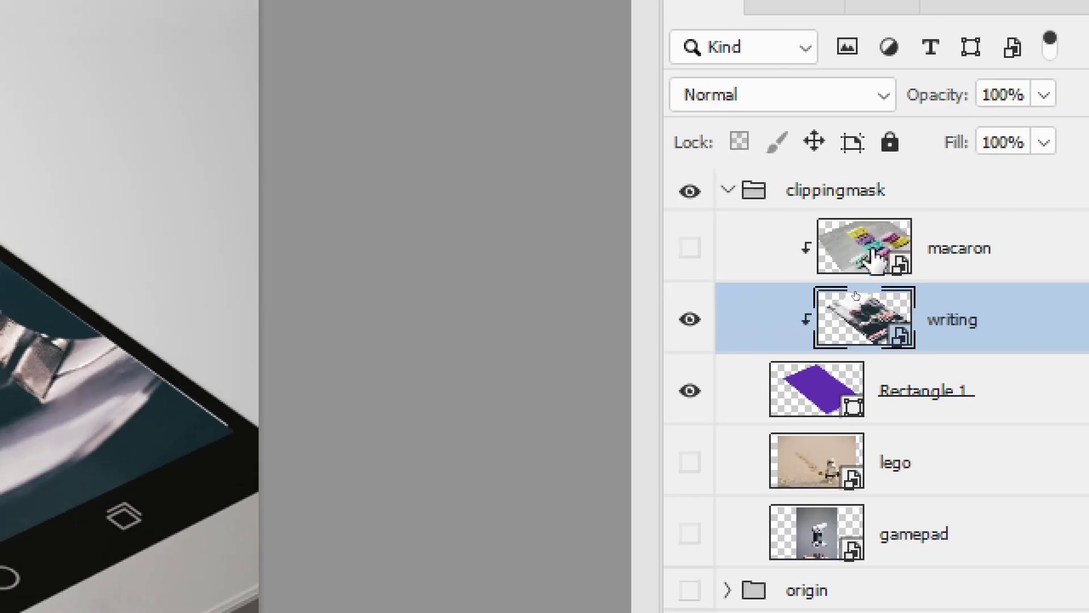
{"action": "left_click", "coordinate": [874, 252]}
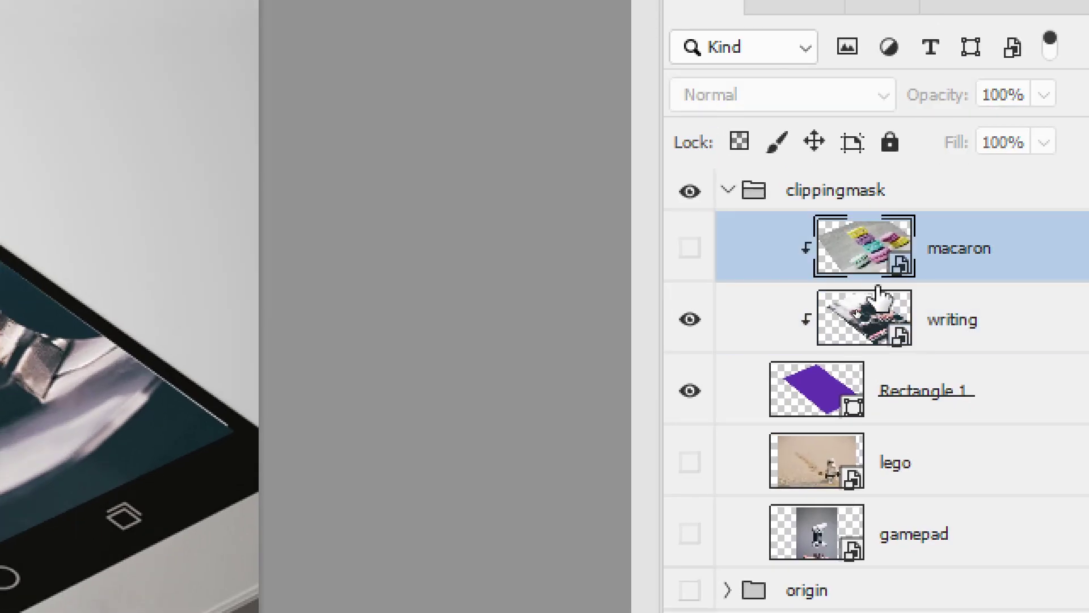
{"action": "left_click", "coordinate": [872, 331]}
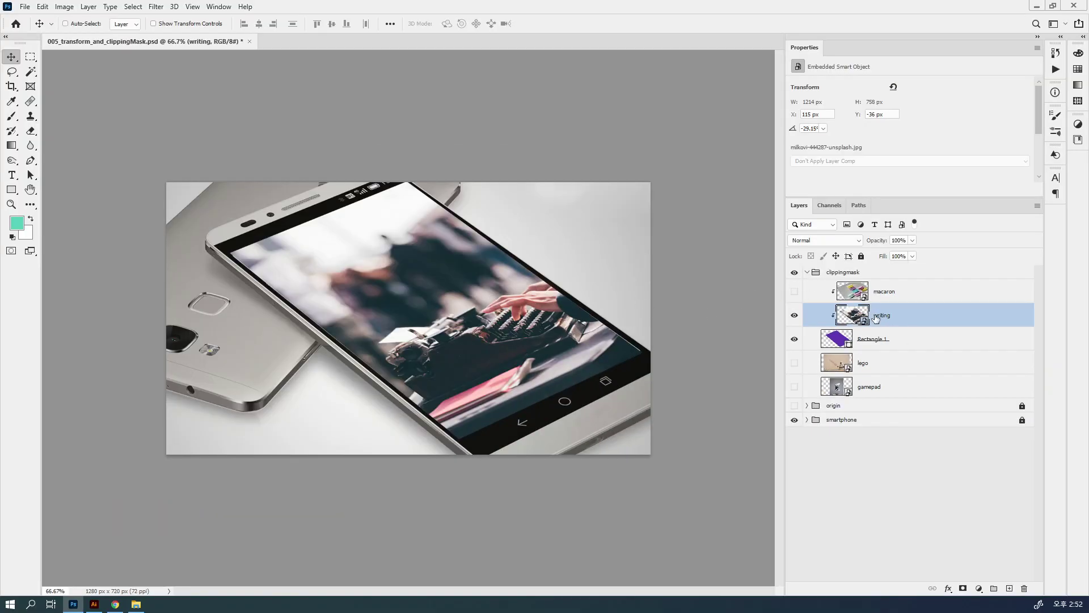
{"action": "key", "text": "ctrl+j"}
{"action": "left_click_drag", "start_coordinate": [903, 317], "coordinate": [887, 292]}
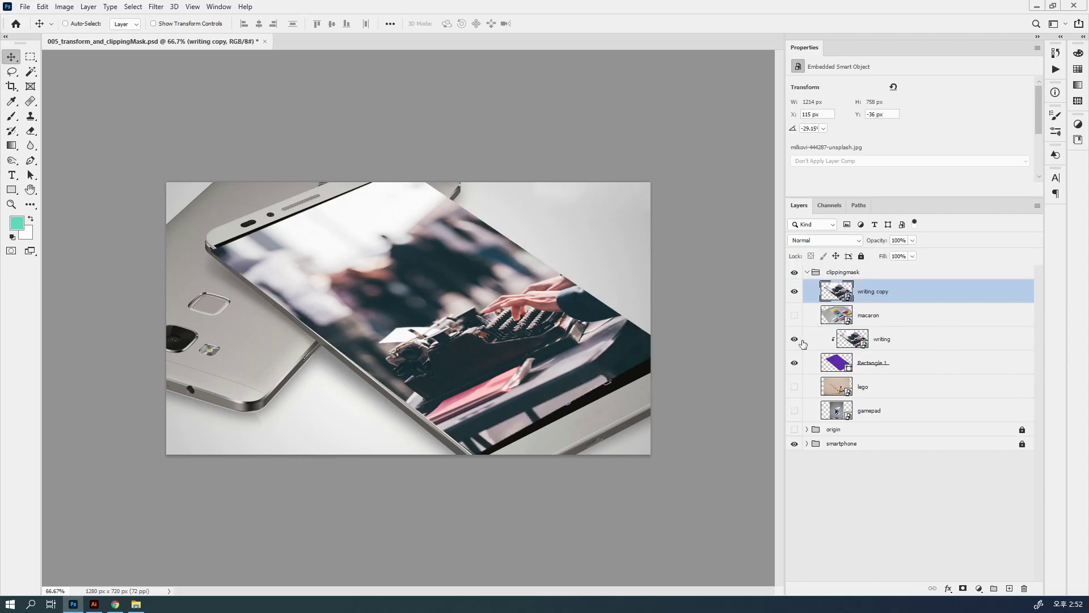
{"action": "left_click_drag", "start_coordinate": [795, 341], "coordinate": [794, 363]}
{"action": "key", "text": "ctrl"}
{"action": "mouse_move", "coordinate": [214, 164]}
{"action": "left_mouse_down"}
{"action": "mouse_move", "coordinate": [219, 450]}
{"action": "mouse_move", "coordinate": [736, 454]}
{"action": "left_mouse_up"}
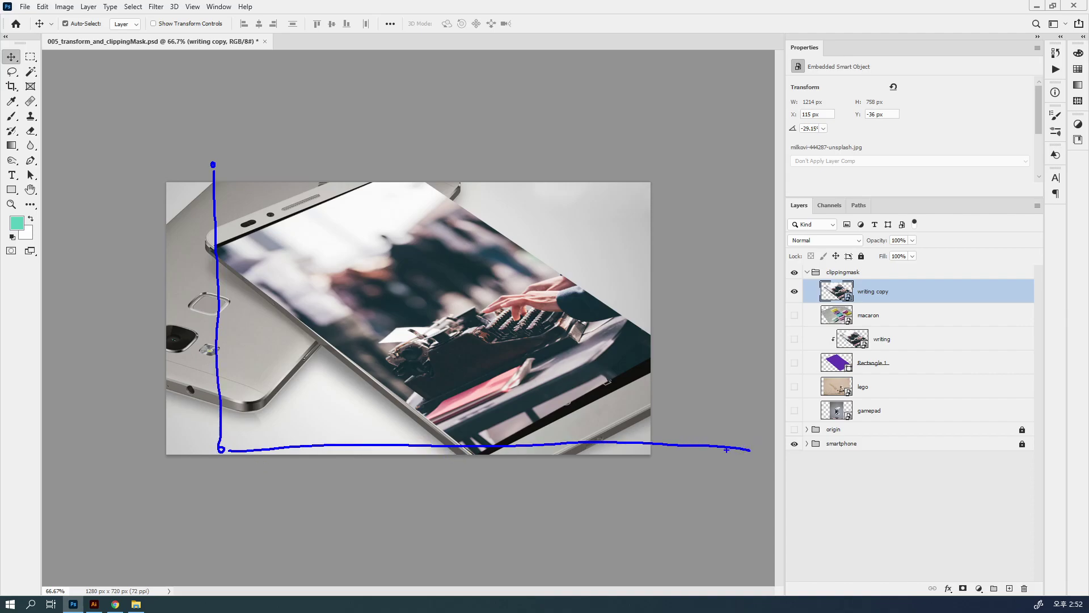
{"action": "mouse_move", "coordinate": [658, 441]}
{"action": "left_mouse_down"}
{"action": "mouse_move", "coordinate": [671, 161]}
{"action": "mouse_move", "coordinate": [219, 167]}
{"action": "left_mouse_up"}
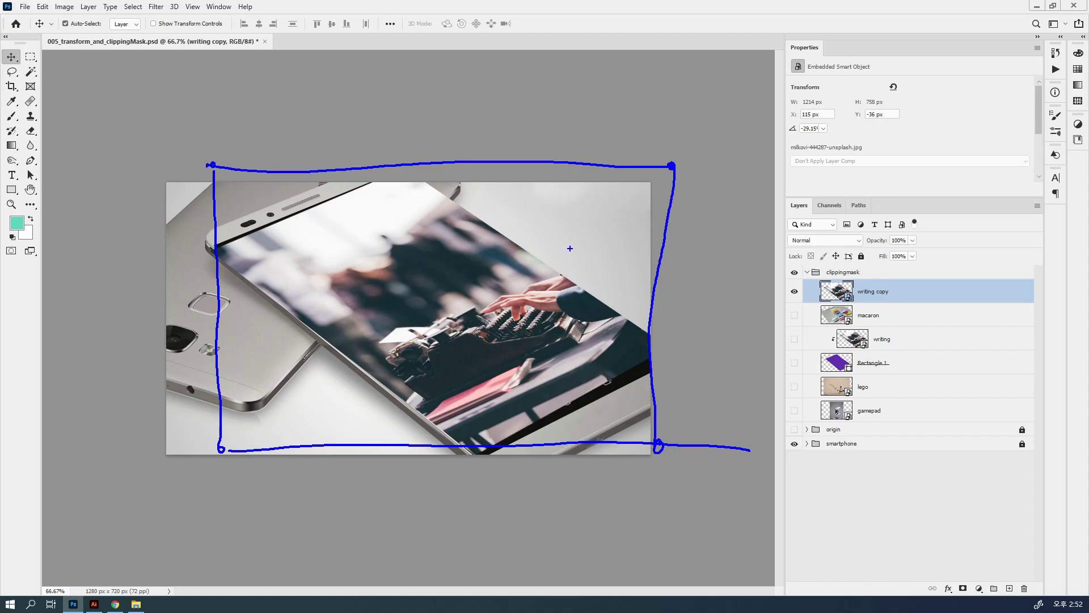
{"action": "key", "text": "Escape"}
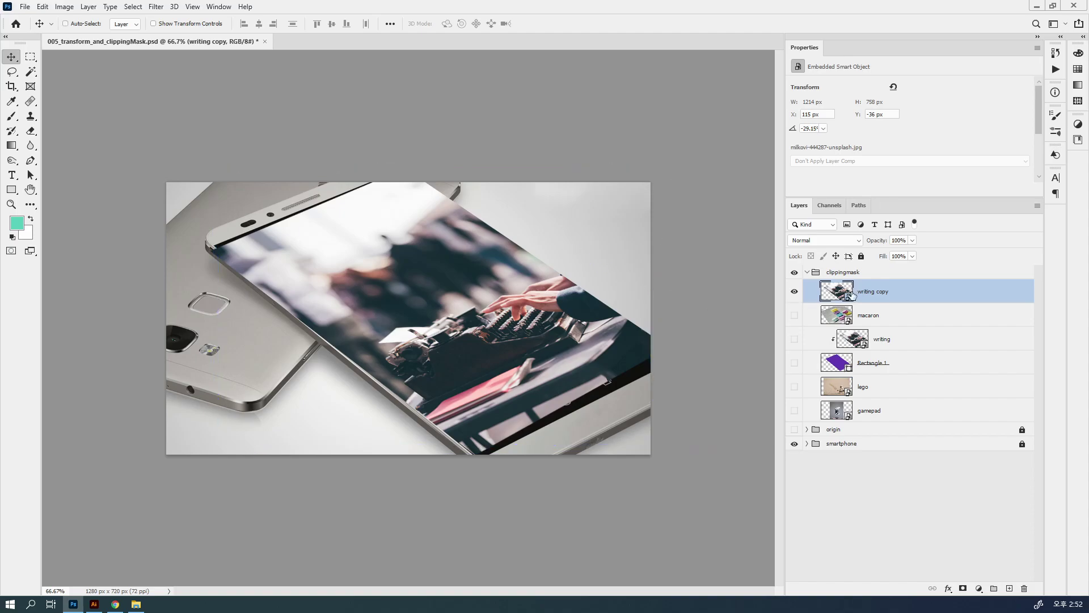
Shift the uppermost corner of the writing copy image slightly outward with Free Transform, and hide the layer.
{"action": "key", "text": "ctrl+t"}
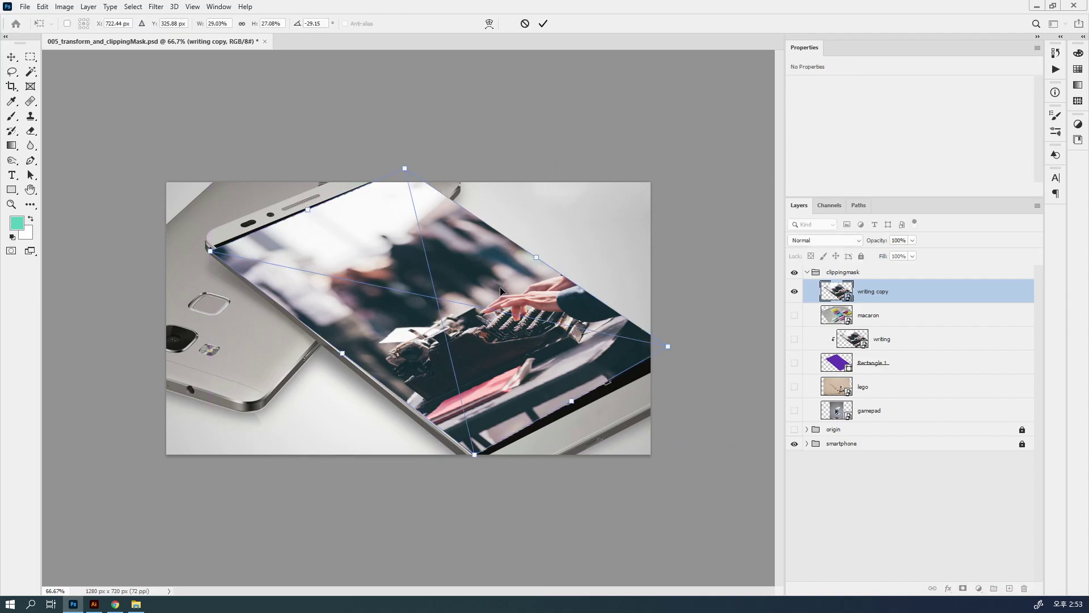
{"action": "mouse_move", "coordinate": [406, 172]}
{"action": "left_mouse_down"}
{"action": "mouse_move", "coordinate": [498, 146]}
{"action": "mouse_move", "coordinate": [486, 139]}
{"action": "mouse_move", "coordinate": [413, 175]}
{"action": "left_mouse_up"}
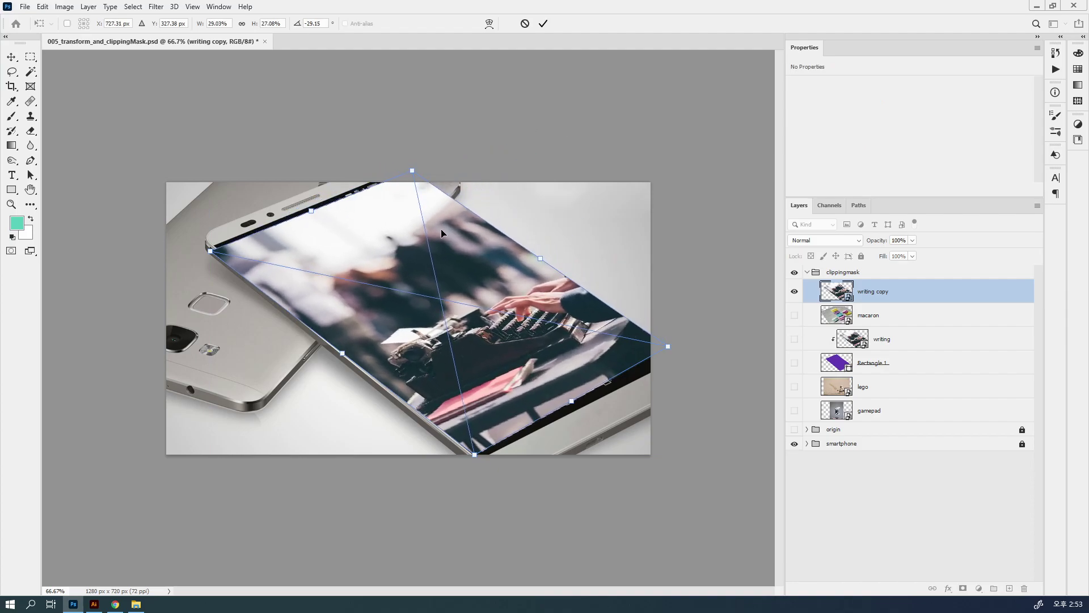
{"action": "key", "text": "Return"}
{"action": "left_click", "coordinate": [795, 292]}
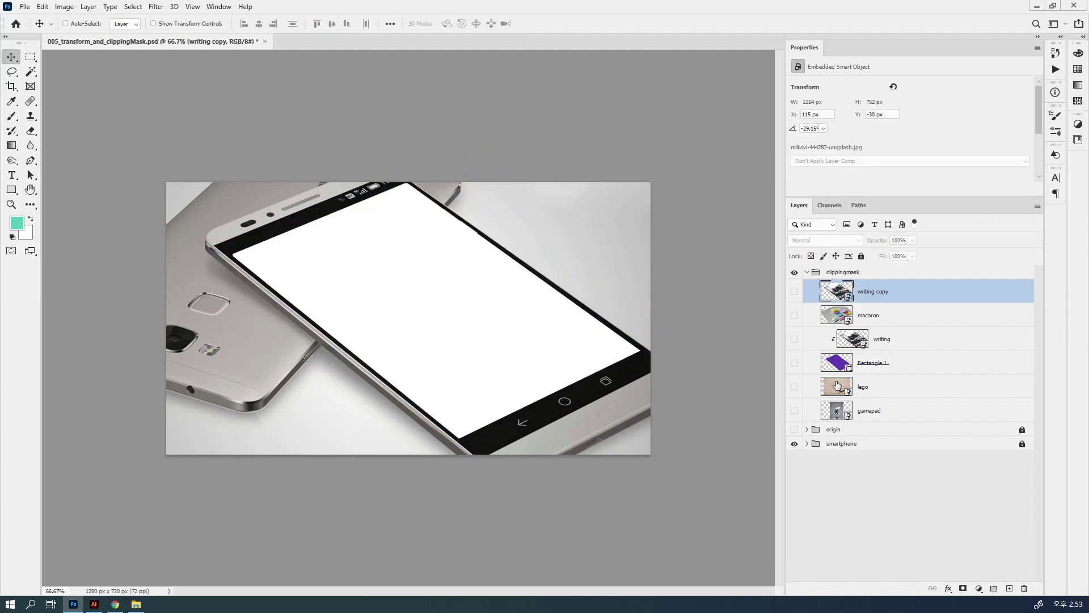
Make the lego layer visible and duplicate it.
{"action": "left_click", "coordinate": [827, 385]}
{"action": "left_click", "coordinate": [794, 387]}
{"action": "key", "text": "ctrl+j"}
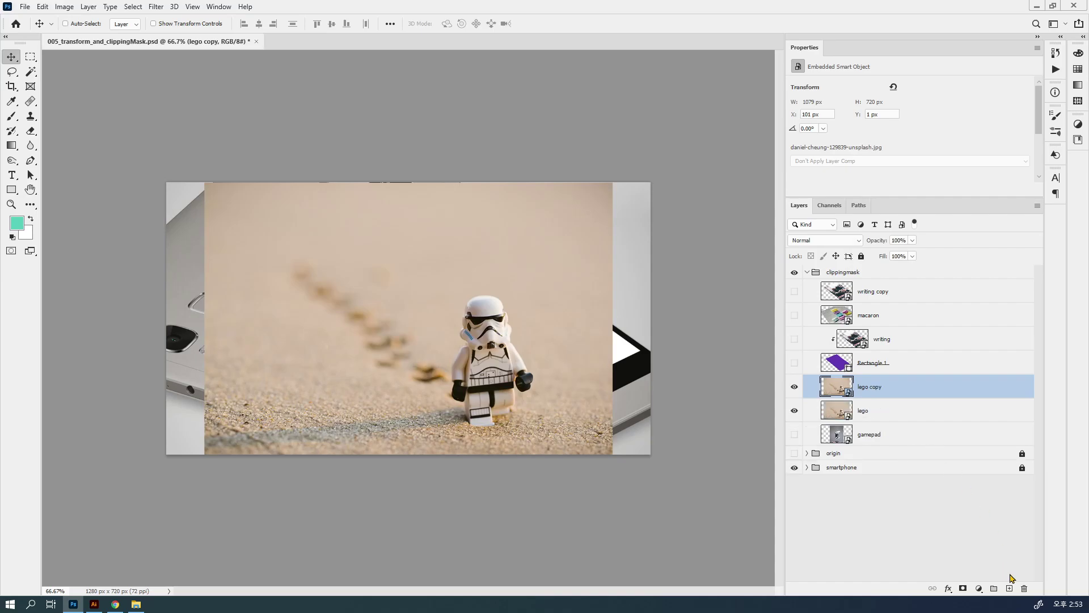
Add an empty layer above the lego copy and merge the two into a single regular pixel layer.
{"action": "left_click", "coordinate": [1009, 588]}
{"action": "left_click", "coordinate": [906, 416]}
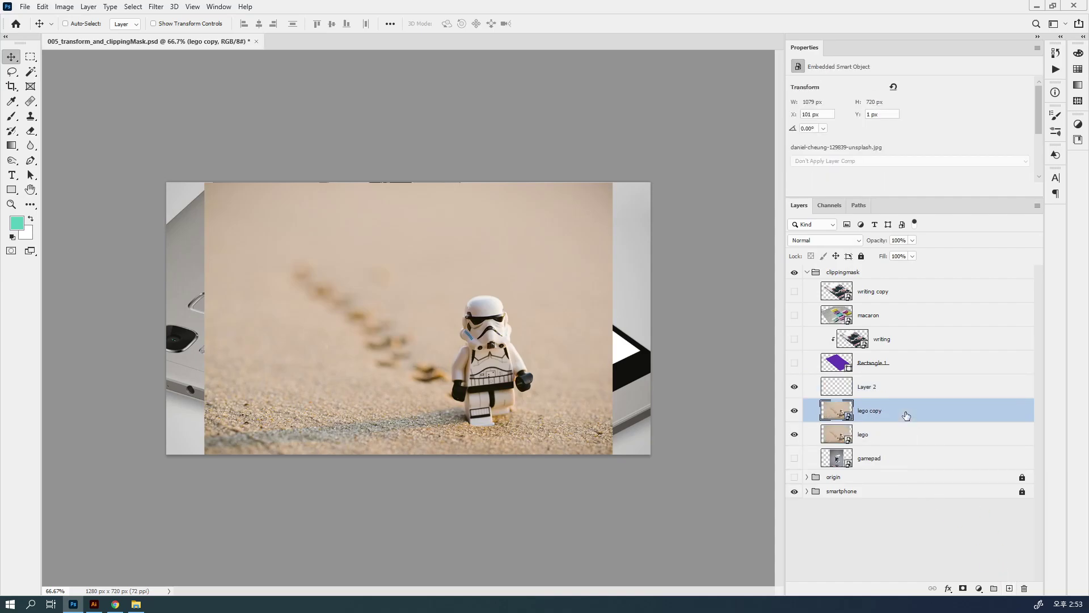
{"action": "left_click", "coordinate": [913, 395], "text": "shift"}
{"action": "key", "text": "ctrl+e"}
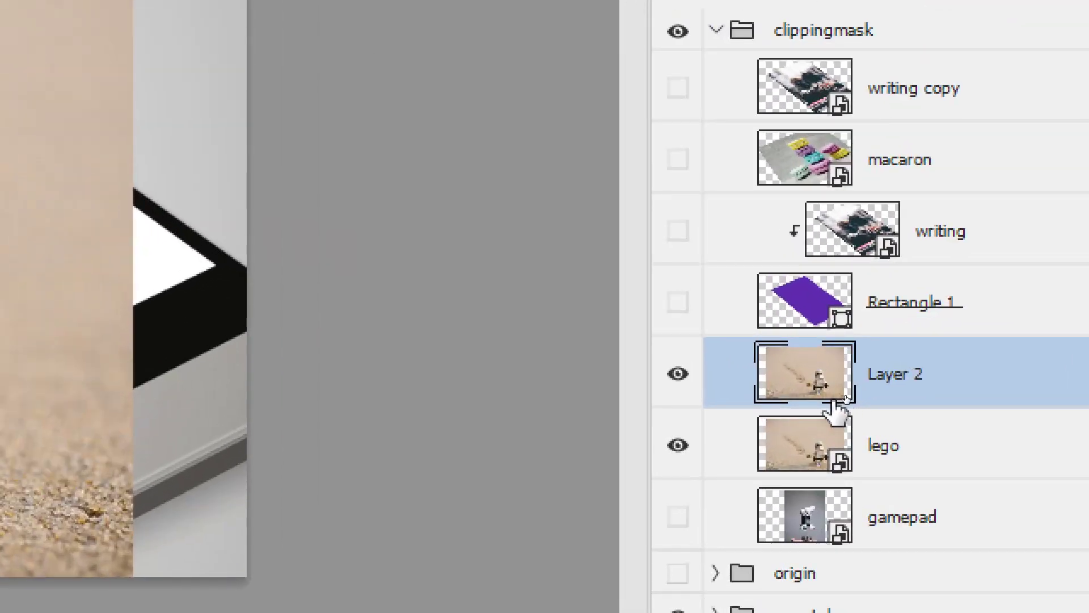
Rotate Layer 2 by about -35° and distort its corners around the phone's screen with Free Transform, and hide the lego layer.
{"action": "mouse_move", "coordinate": [834, 406]}
{"action": "left_mouse_down"}
{"action": "mouse_move", "coordinate": [827, 384]}
{"action": "mouse_move", "coordinate": [859, 391]}
{"action": "left_mouse_up"}
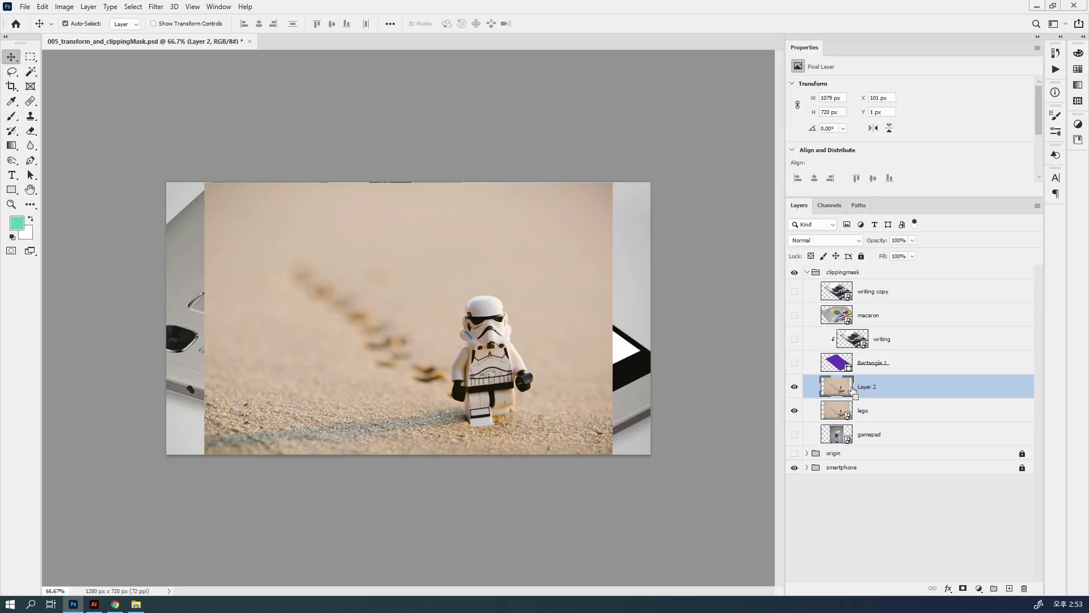
{"action": "key", "text": "ctrl+t"}
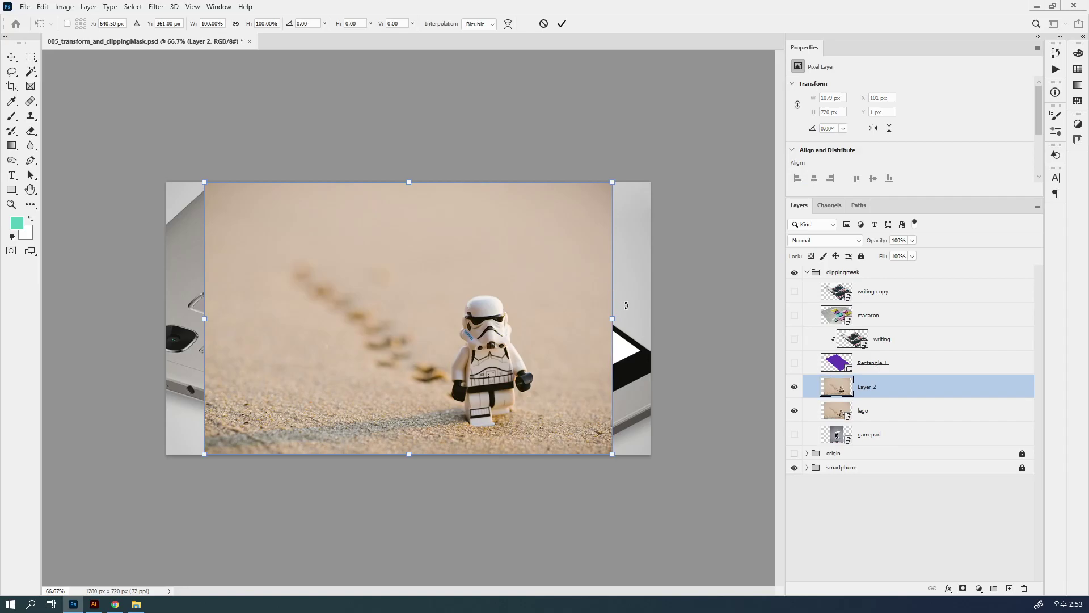
{"action": "left_click_drag", "start_coordinate": [626, 305], "coordinate": [580, 183]}
{"action": "left_click_drag", "start_coordinate": [495, 90], "coordinate": [418, 177]}
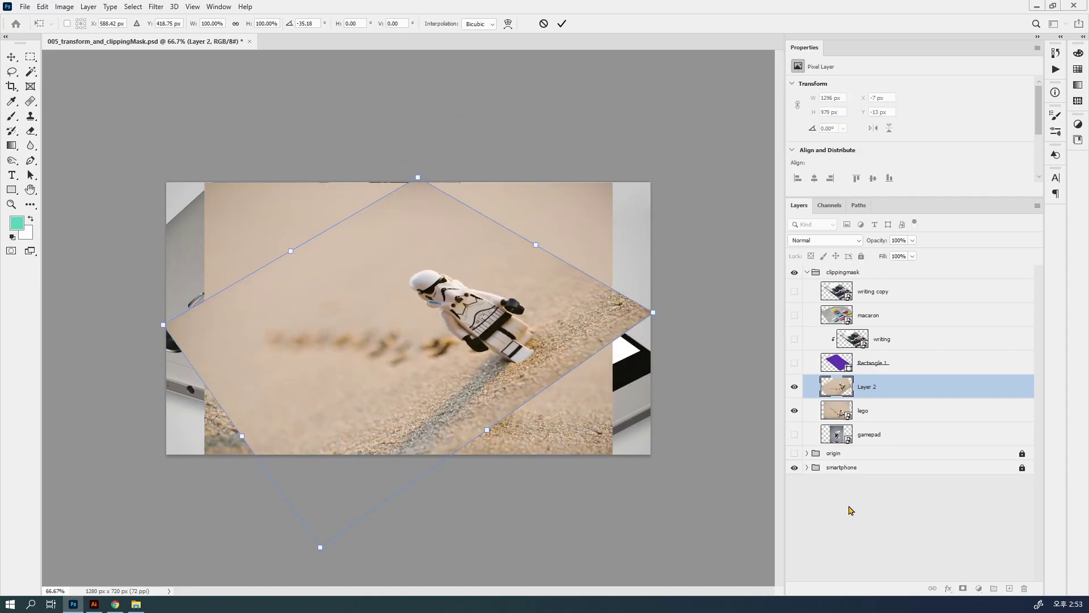
{"action": "left_click", "coordinate": [794, 410]}
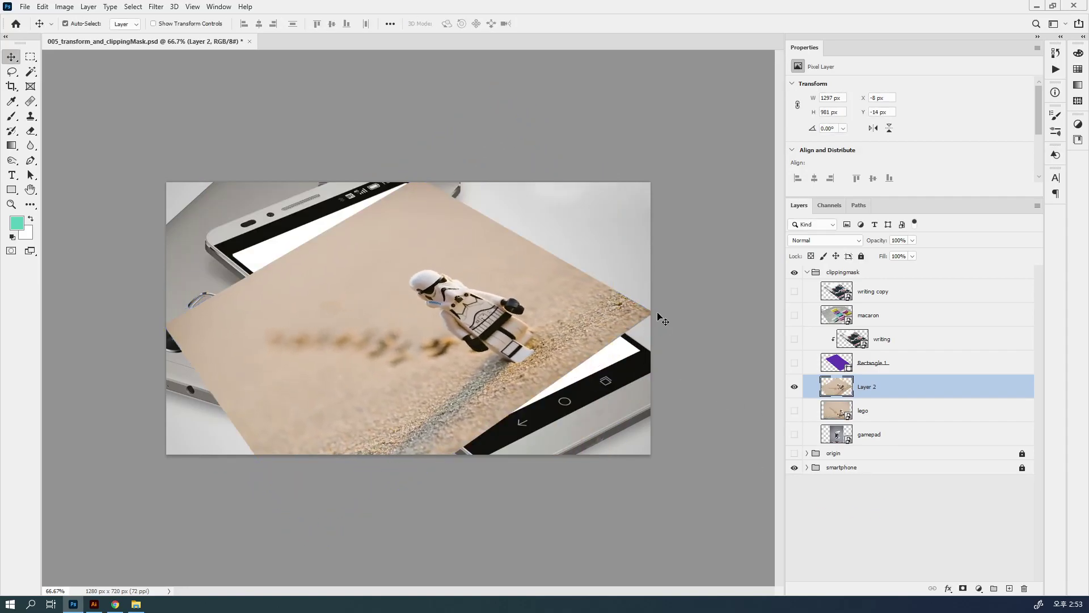
Reopen Free Transform on Layer 2 and move the image slightly down and to the right over the phone.
{"action": "key", "text": "ctrl+t"}
{"action": "left_click_drag", "start_coordinate": [582, 328], "coordinate": [685, 357]}
{"action": "left_click_drag", "start_coordinate": [626, 381], "coordinate": [527, 323]}
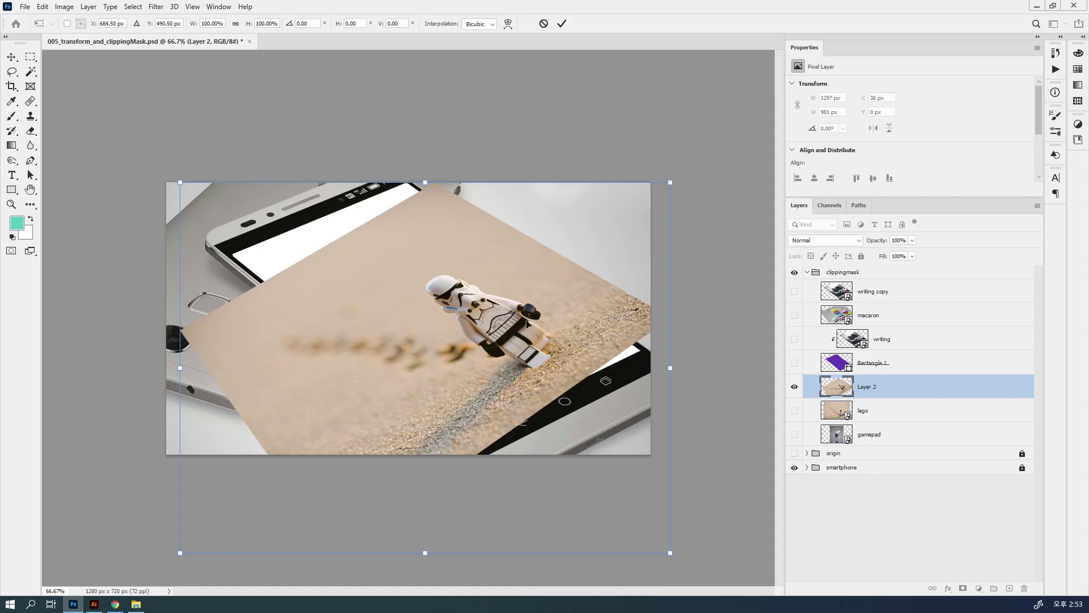
{"action": "key", "text": "Return"}
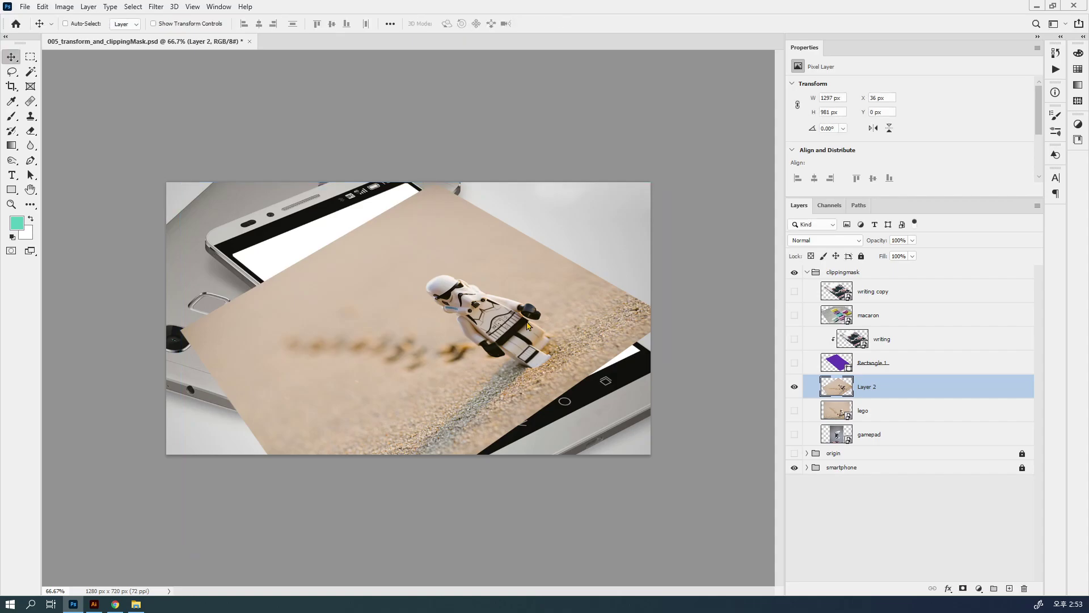
Show the lego smart object instead of Layer 2 and distort its four corners to follow the phone's tilt with Free Transform.
{"action": "left_click", "coordinate": [794, 387]}
{"action": "left_click", "coordinate": [794, 410]}
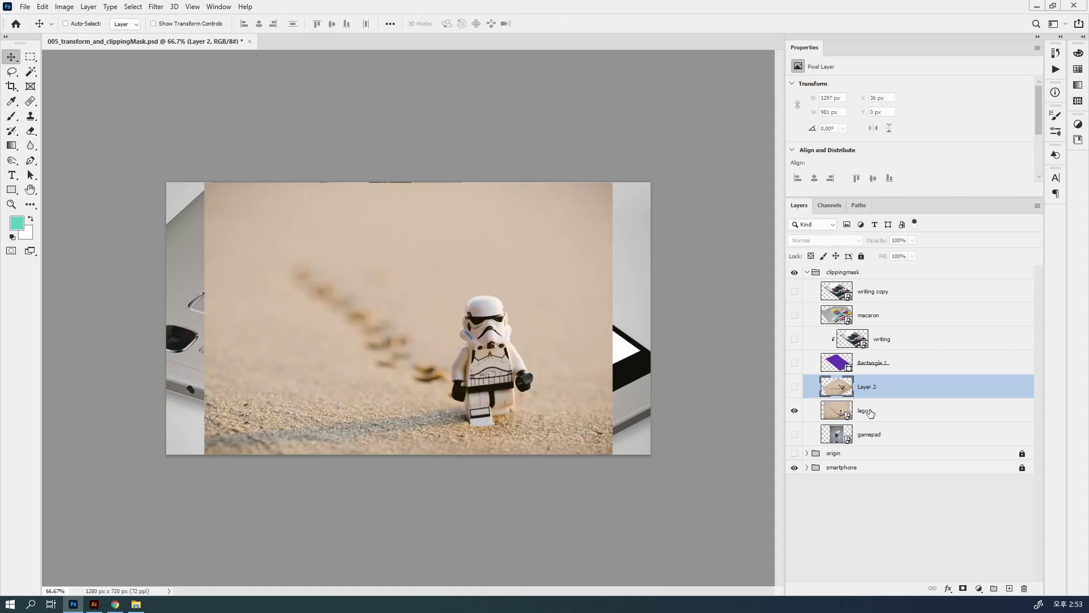
{"action": "left_click", "coordinate": [808, 410]}
{"action": "key", "text": "ctrl+t"}
{"action": "left_click_drag", "start_coordinate": [615, 183], "coordinate": [462, 167]}
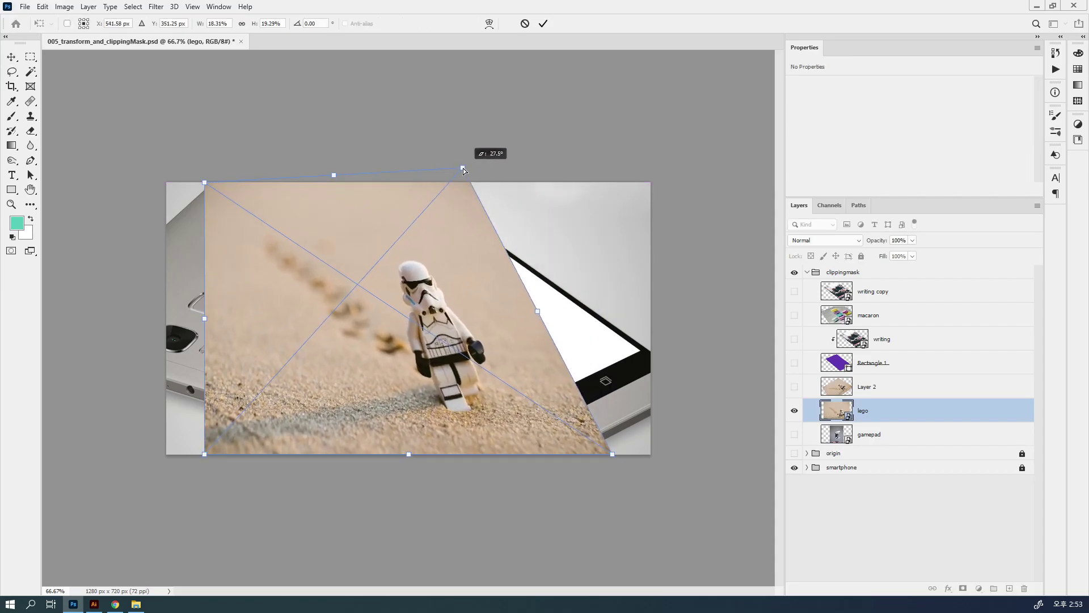
{"action": "left_click_drag", "start_coordinate": [113, 252], "coordinate": [108, 256]}
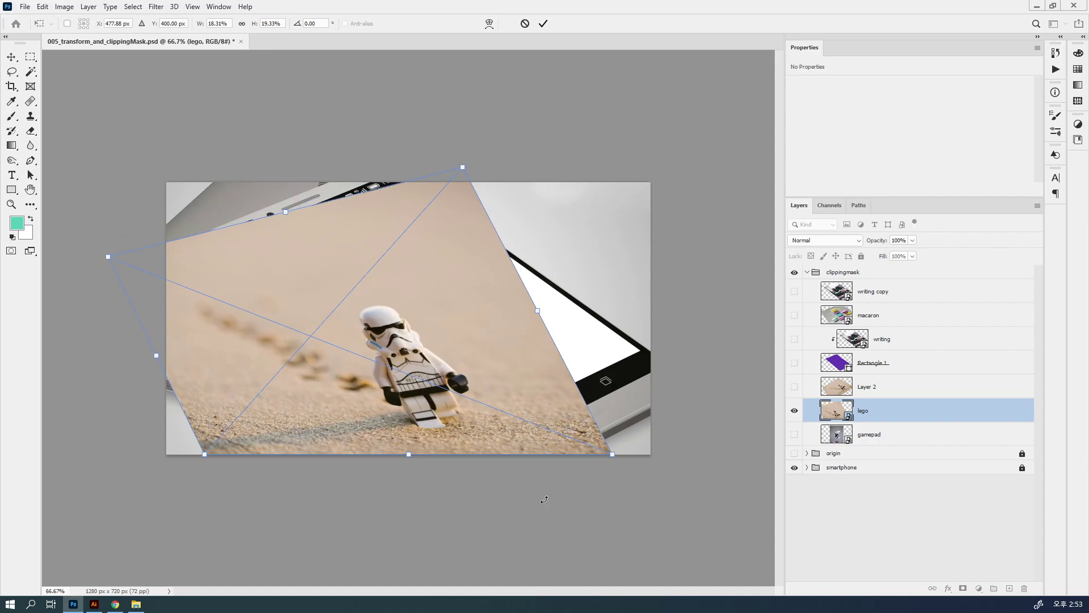
{"action": "left_click_drag", "start_coordinate": [612, 454], "coordinate": [688, 321]}
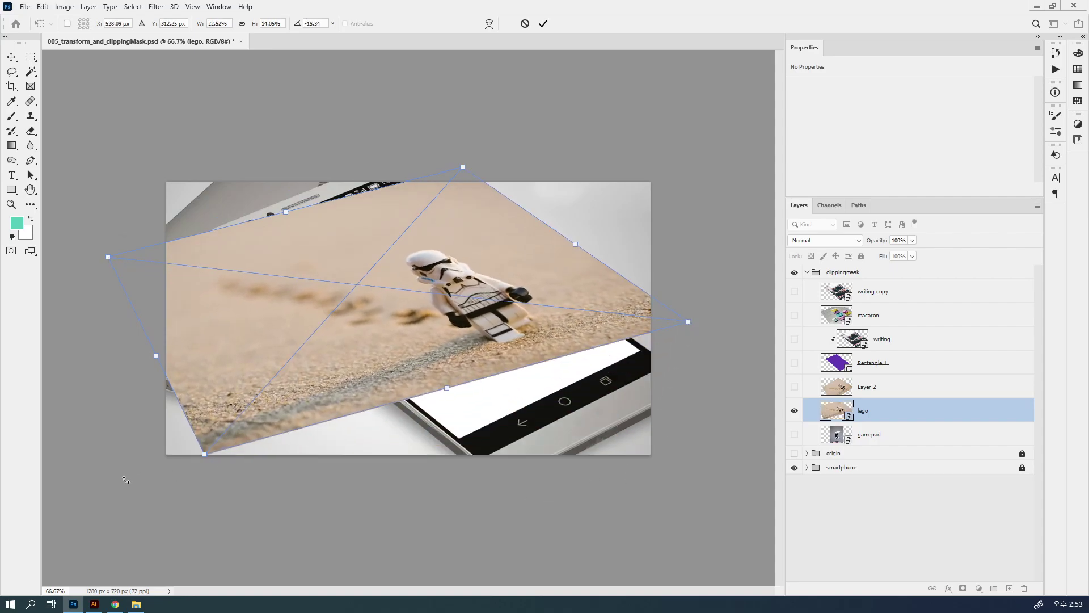
{"action": "left_click_drag", "start_coordinate": [205, 454], "coordinate": [296, 538]}
{"action": "key", "text": "Return"}
Try to move the distorted lego smart object slightly down and to the left with Free Transform.
{"action": "mouse_move", "coordinate": [333, 450]}
{"action": "left_mouse_down"}
{"action": "mouse_move", "coordinate": [333, 474]}
{"action": "mouse_move", "coordinate": [341, 414]}
{"action": "mouse_move", "coordinate": [338, 433]}
{"action": "left_mouse_up"}
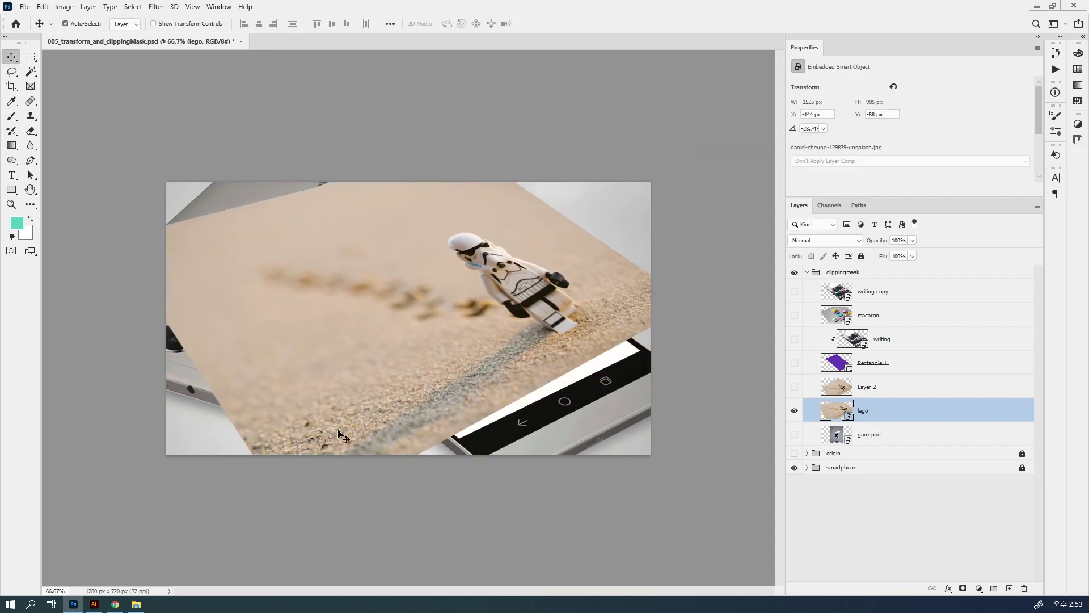
{"action": "key", "text": "ctrl+t"}
{"action": "left_click_drag", "start_coordinate": [375, 372], "coordinate": [346, 387]}
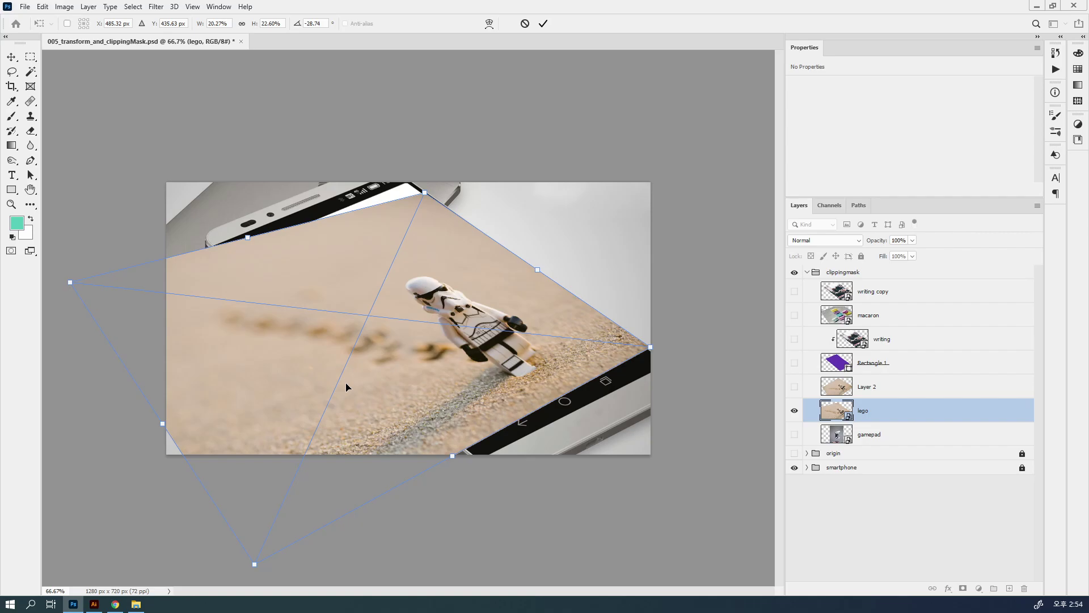
{"action": "key", "text": "Return"}
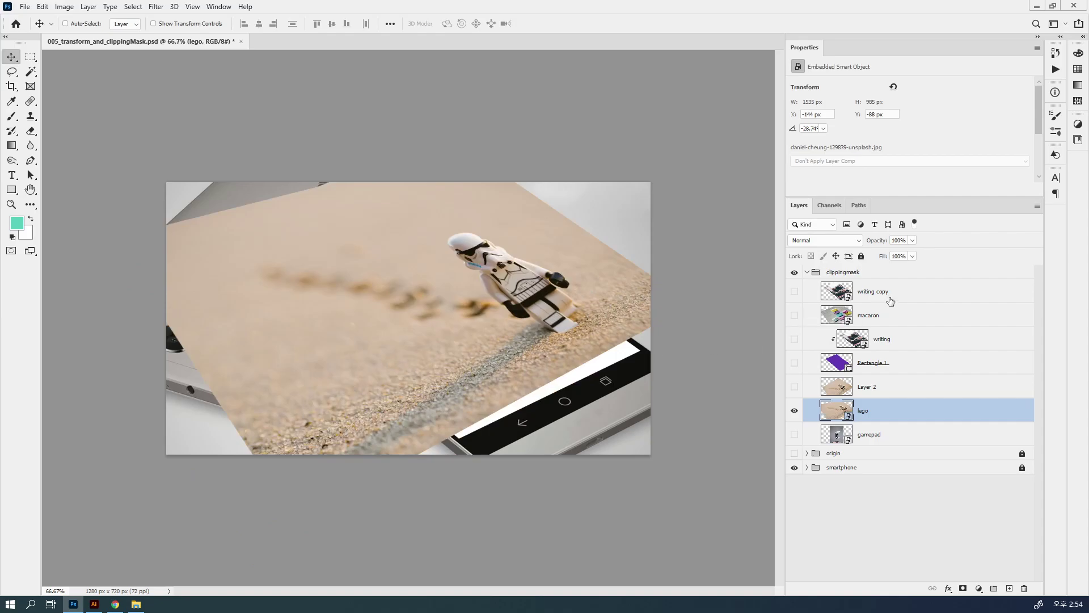
Hide the clippingmask group and collapse it.
{"action": "left_click", "coordinate": [803, 276]}
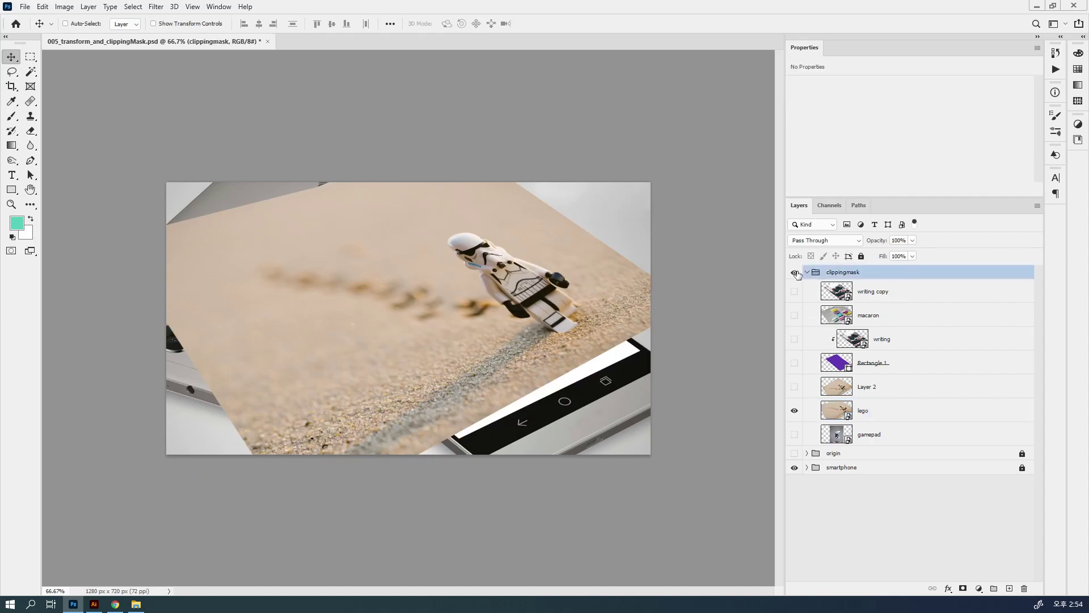
{"action": "left_click", "coordinate": [794, 273]}
{"action": "left_click", "coordinate": [806, 272]}
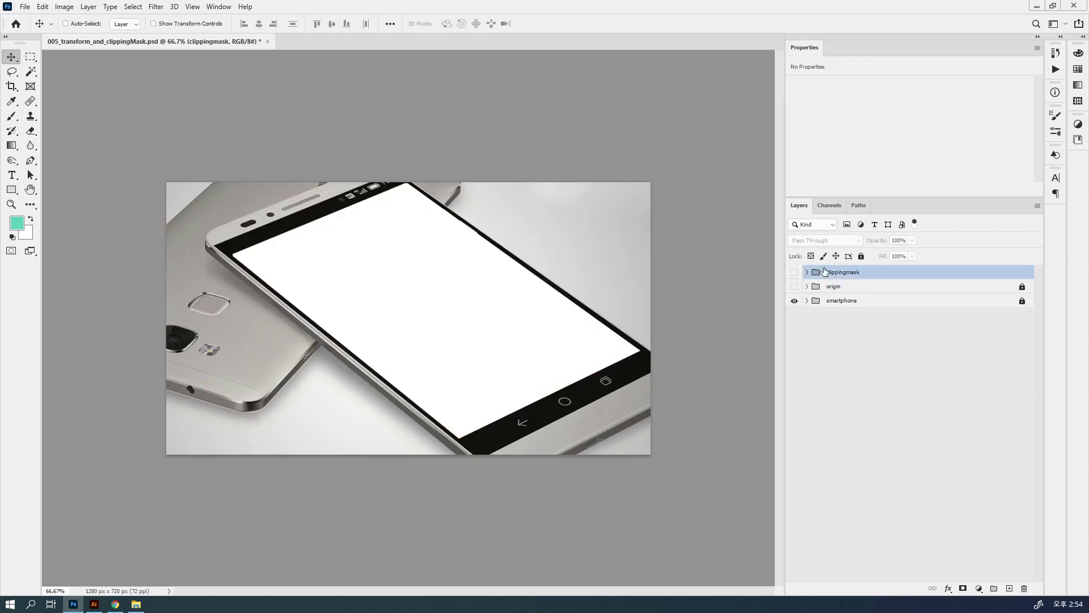
Add an empty layer directly above the smartphone group.
{"action": "left_click", "coordinate": [873, 292]}
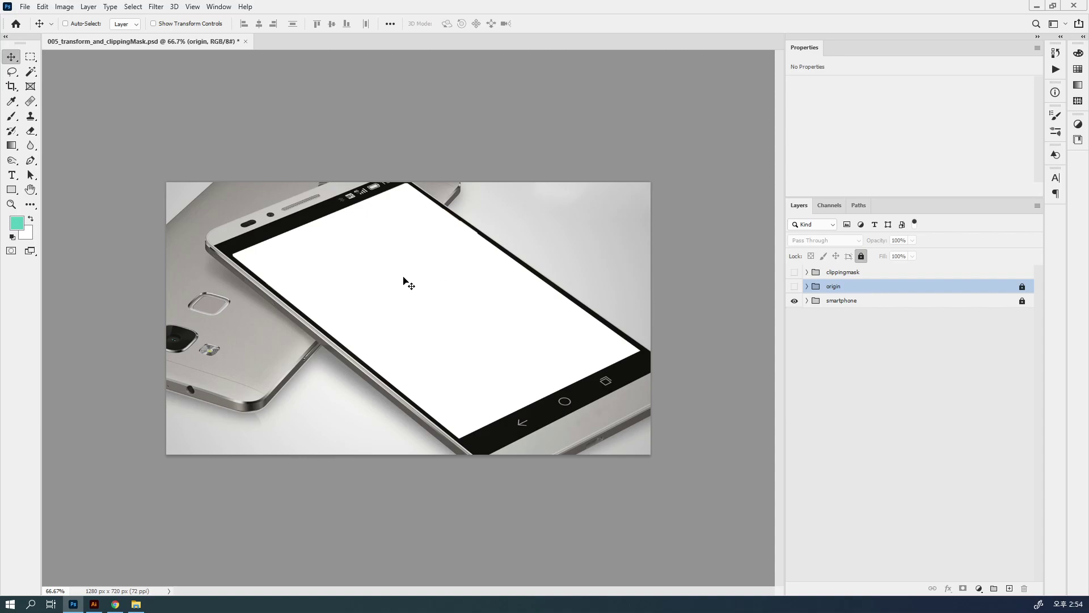
{"action": "left_click", "coordinate": [958, 302]}
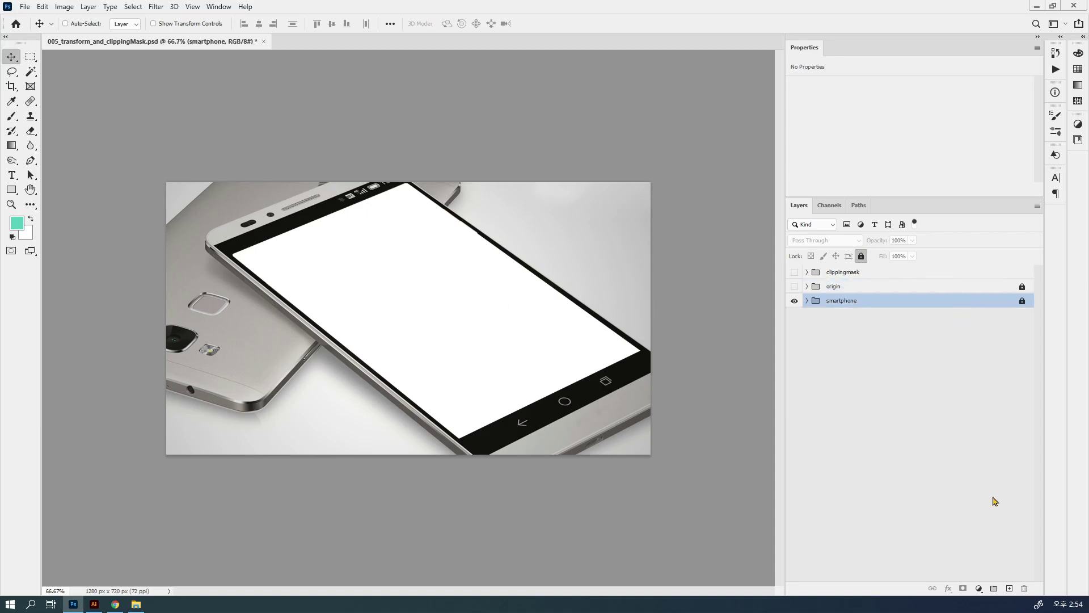
{"action": "left_click", "coordinate": [1009, 588]}
{"action": "left_click_drag", "start_coordinate": [837, 300], "coordinate": [891, 304]}
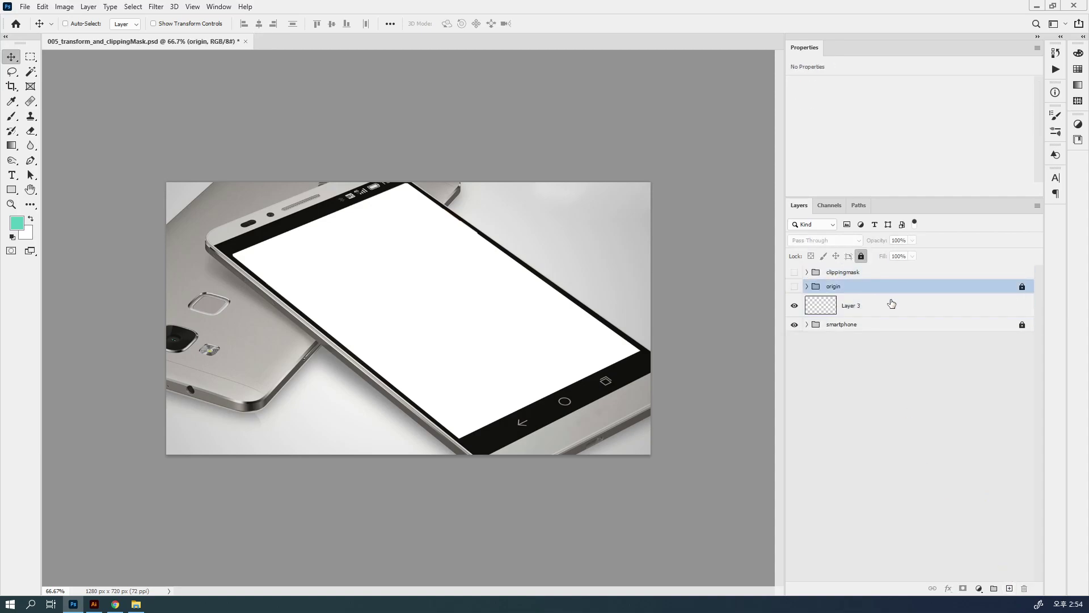
Draw an upright purple rectangle about 380 by 650 px over the phone and widen it to about 405 px.
{"action": "left_click", "coordinate": [11, 189]}
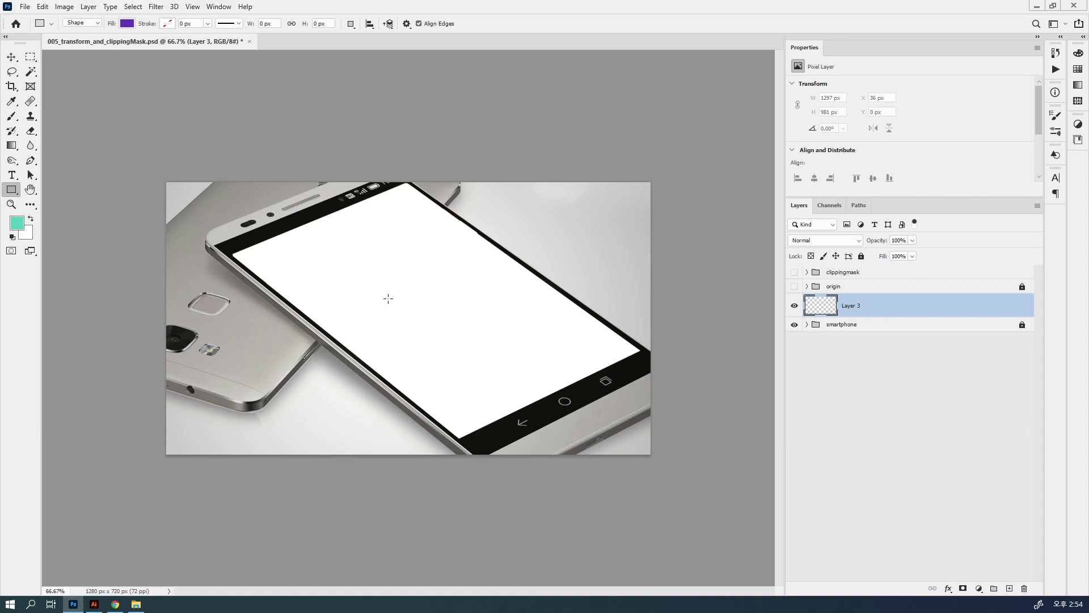
{"action": "left_click_drag", "start_coordinate": [328, 188], "coordinate": [472, 433]}
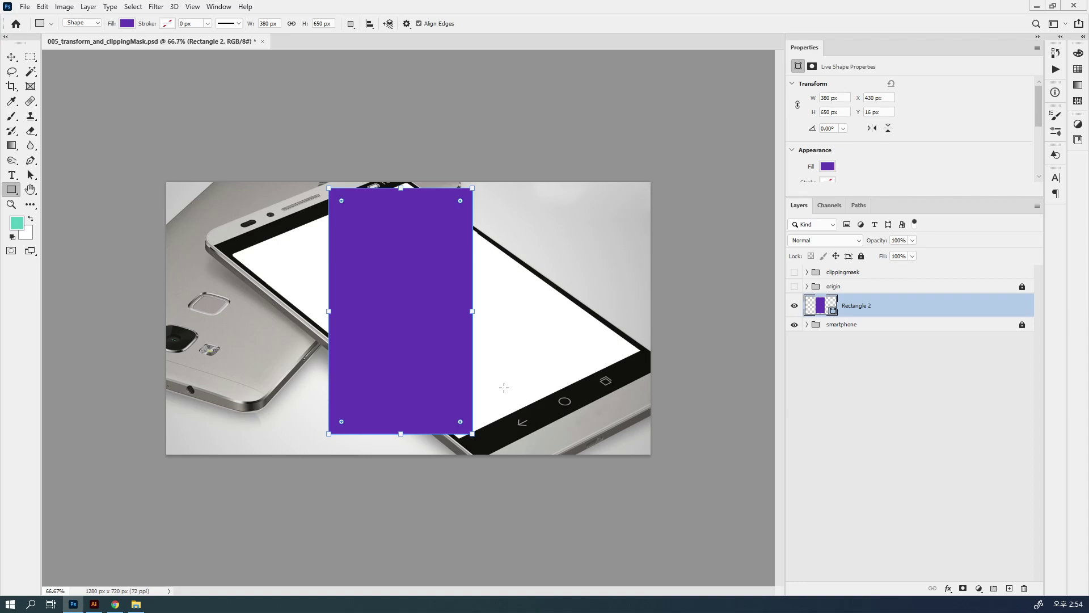
{"action": "left_click_drag", "start_coordinate": [472, 311], "coordinate": [482, 311]}
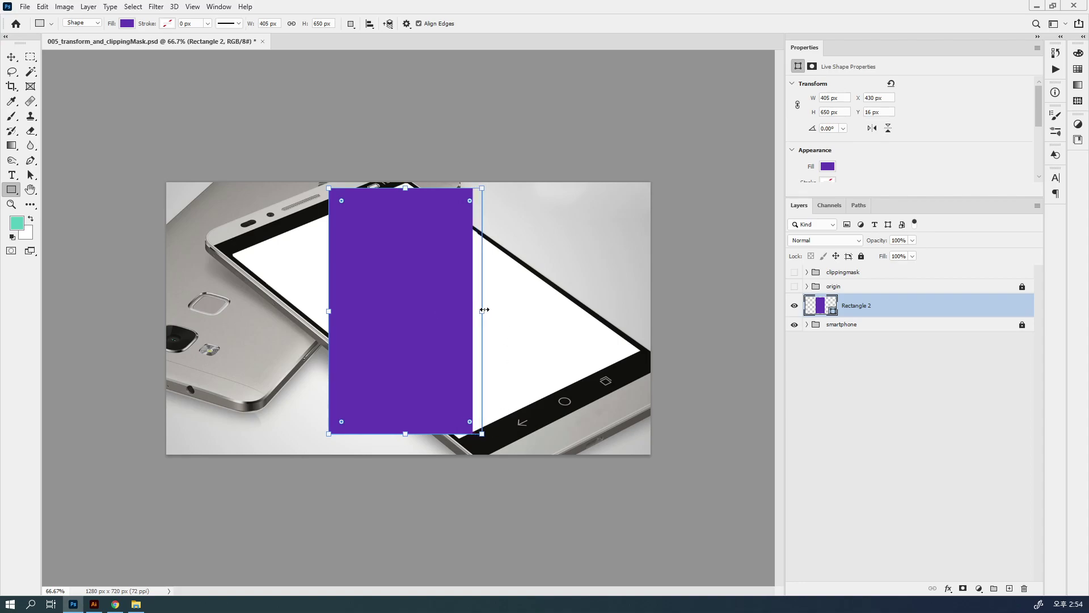
{"action": "key", "text": "Return"}
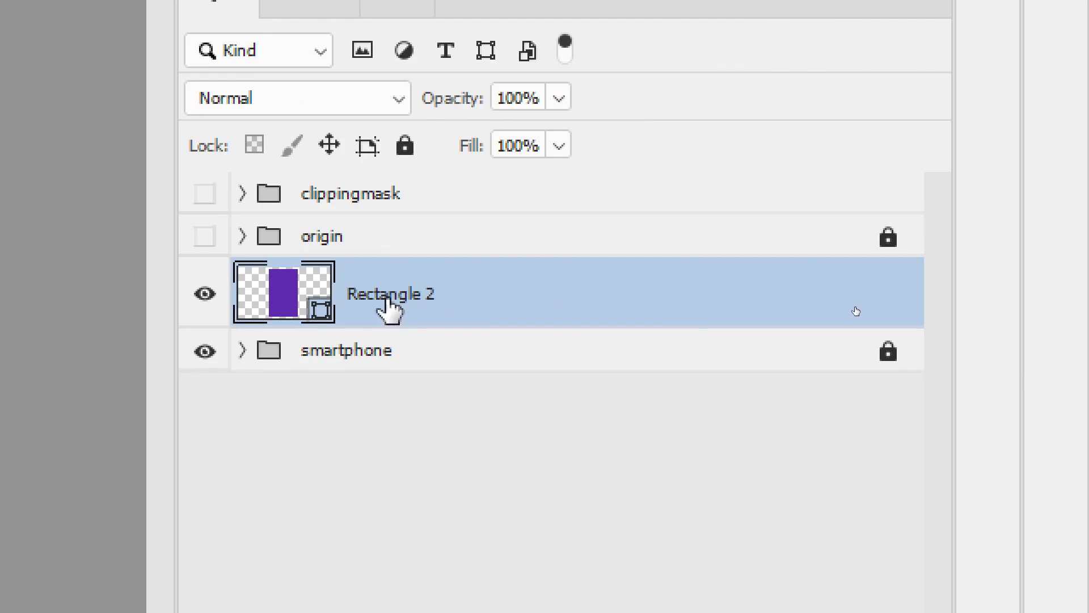
Convert the Rectangle 2 shape layer to a smart object.
{"action": "right_click", "coordinate": [602, 278]}
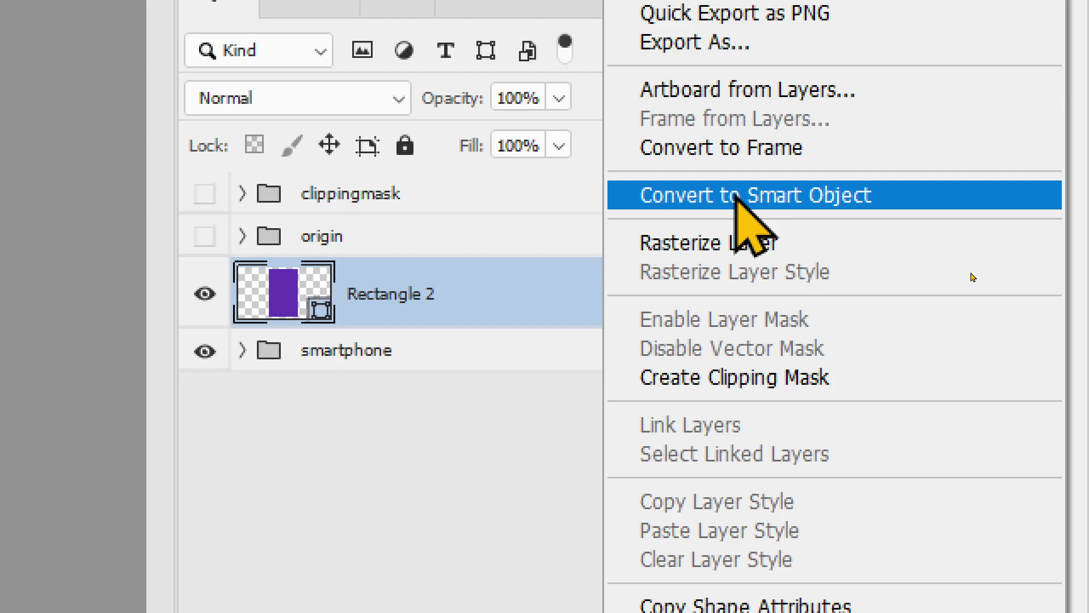
{"action": "left_click", "coordinate": [571, 294]}
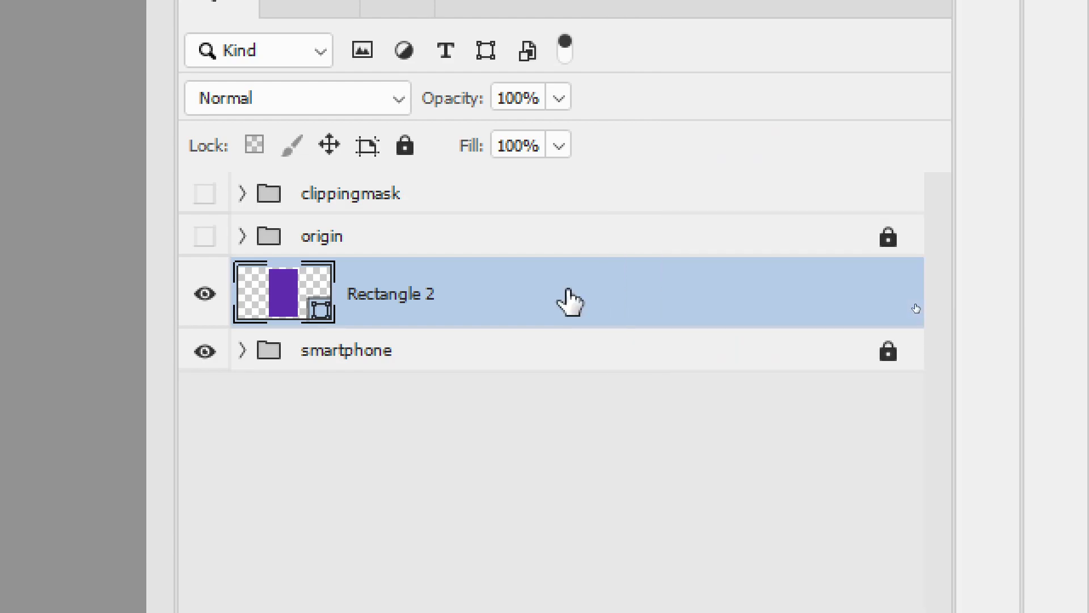
{"action": "right_click", "coordinate": [572, 294]}
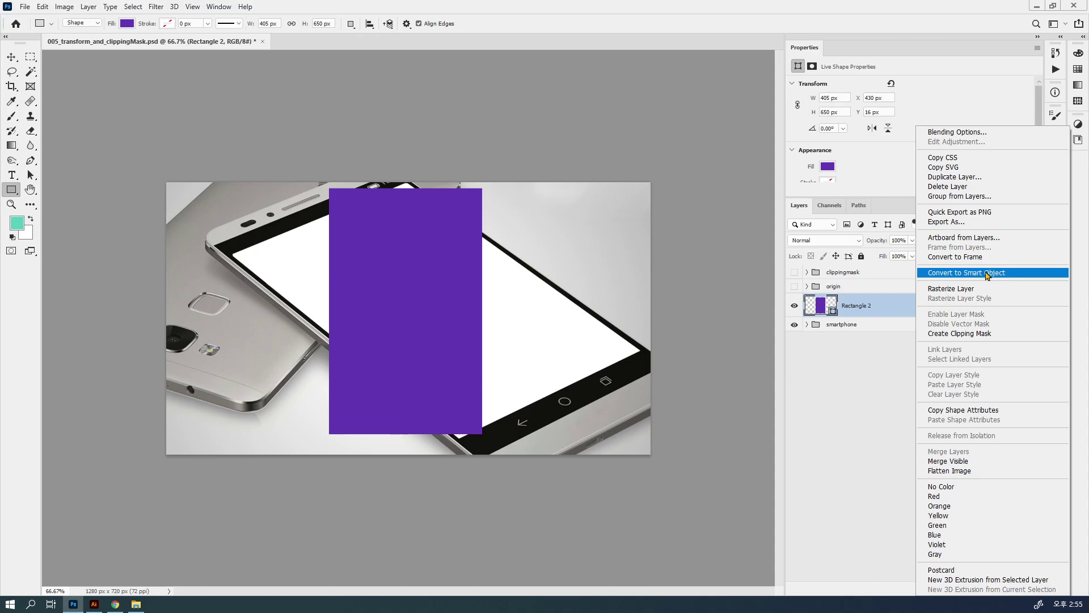
{"action": "left_click", "coordinate": [987, 274]}
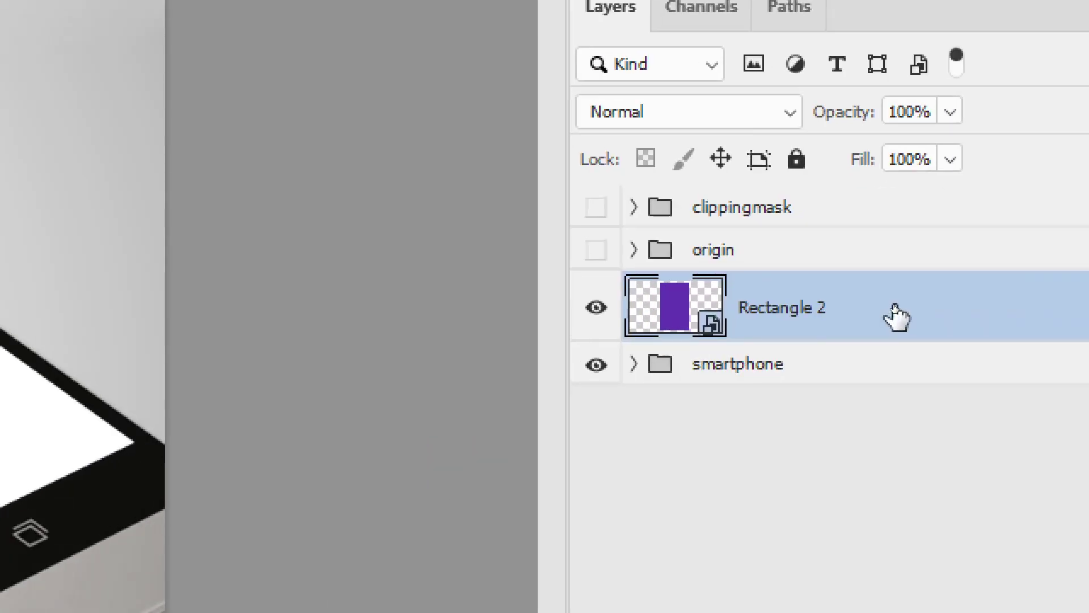
{"action": "left_click", "coordinate": [894, 306]}
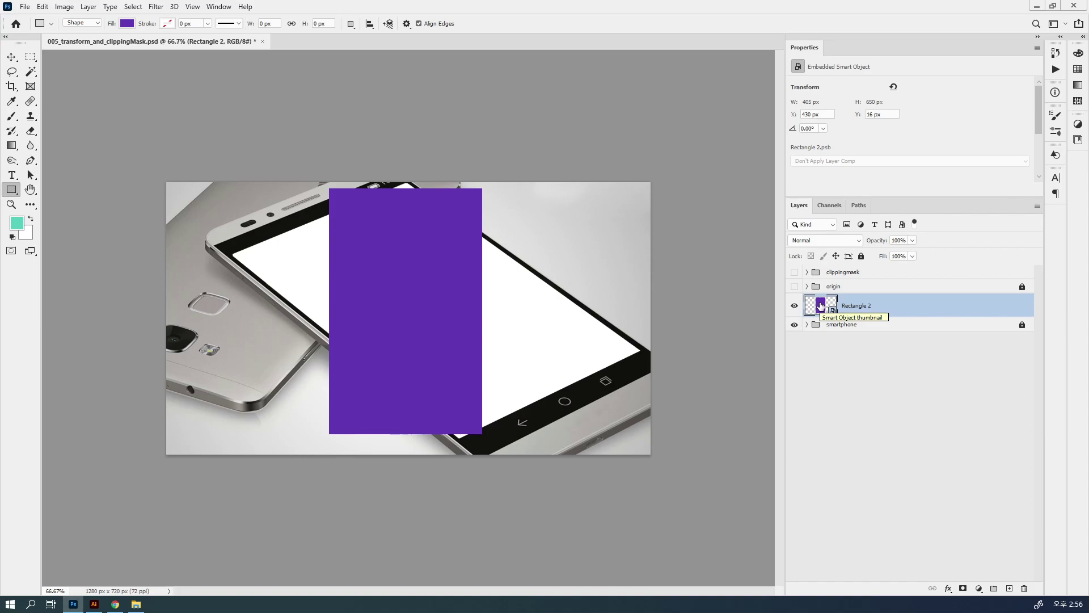
Rotate Rectangle 2 by about -47° with Free Transform and distort its four corners onto the corners of the phone's white screen.
{"action": "key", "text": "ctrl+t"}
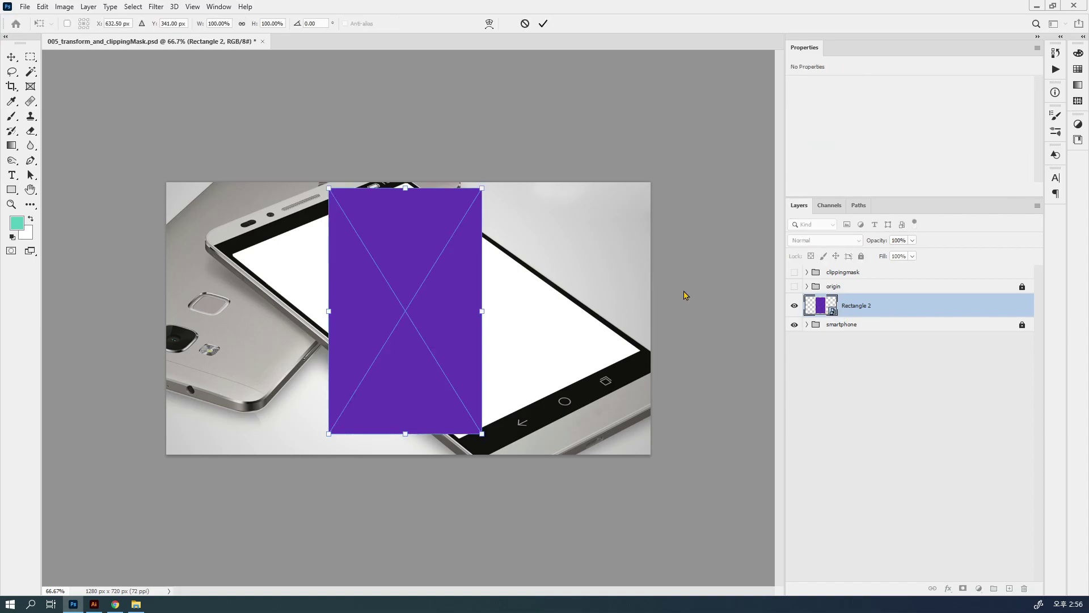
{"action": "left_click_drag", "start_coordinate": [403, 274], "coordinate": [419, 289]}
{"action": "left_click_drag", "start_coordinate": [531, 316], "coordinate": [510, 240]}
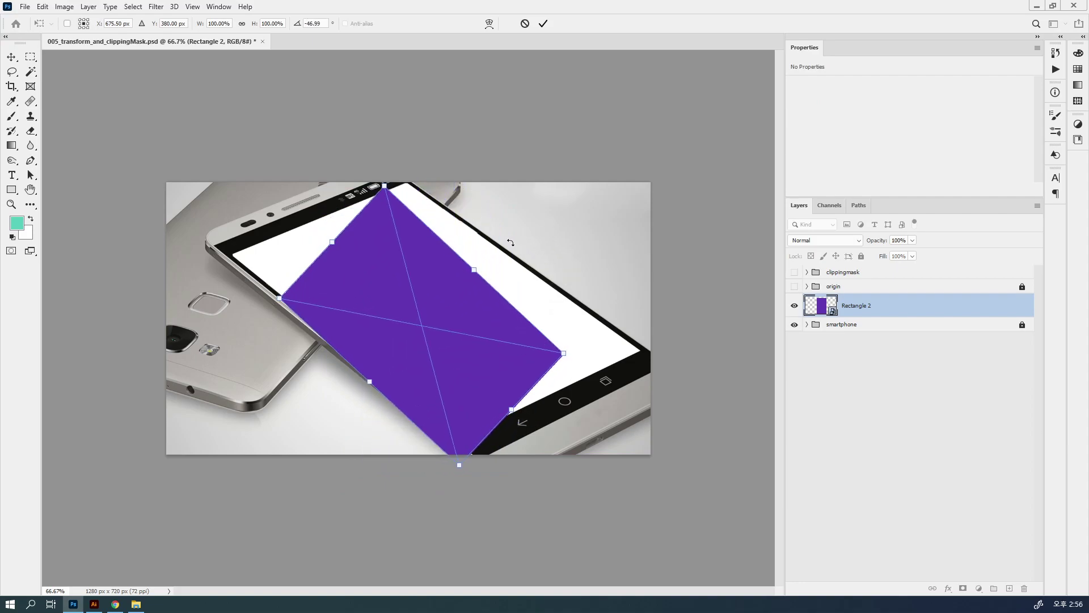
{"action": "mouse_move", "coordinate": [405, 183]}
{"action": "left_mouse_down"}
{"action": "mouse_move", "coordinate": [397, 196]}
{"action": "mouse_move", "coordinate": [407, 180]}
{"action": "left_mouse_up"}
{"action": "left_click_drag", "start_coordinate": [281, 302], "coordinate": [231, 259]}
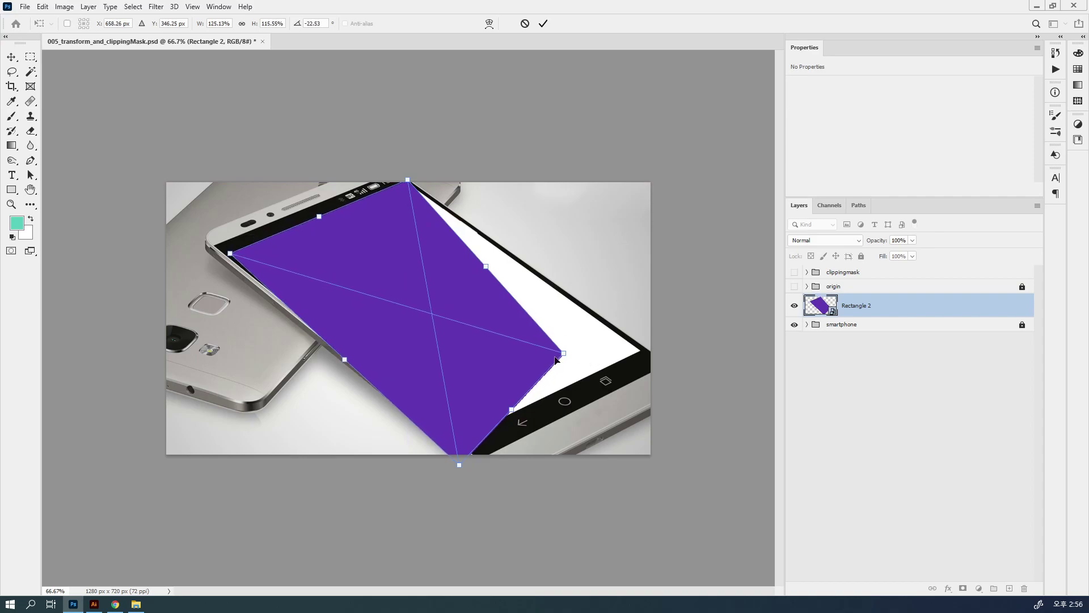
{"action": "left_click_drag", "start_coordinate": [563, 353], "coordinate": [642, 350]}
{"action": "left_click_drag", "start_coordinate": [460, 464], "coordinate": [460, 439]}
{"action": "left_click_drag", "start_coordinate": [408, 181], "coordinate": [406, 182]}
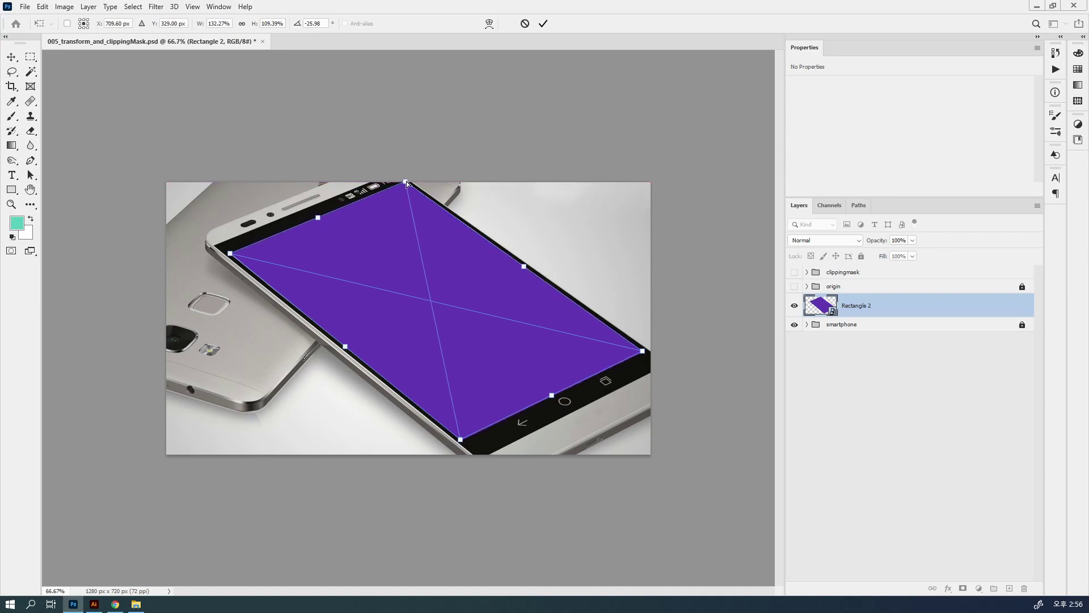
{"action": "key", "text": "Return"}
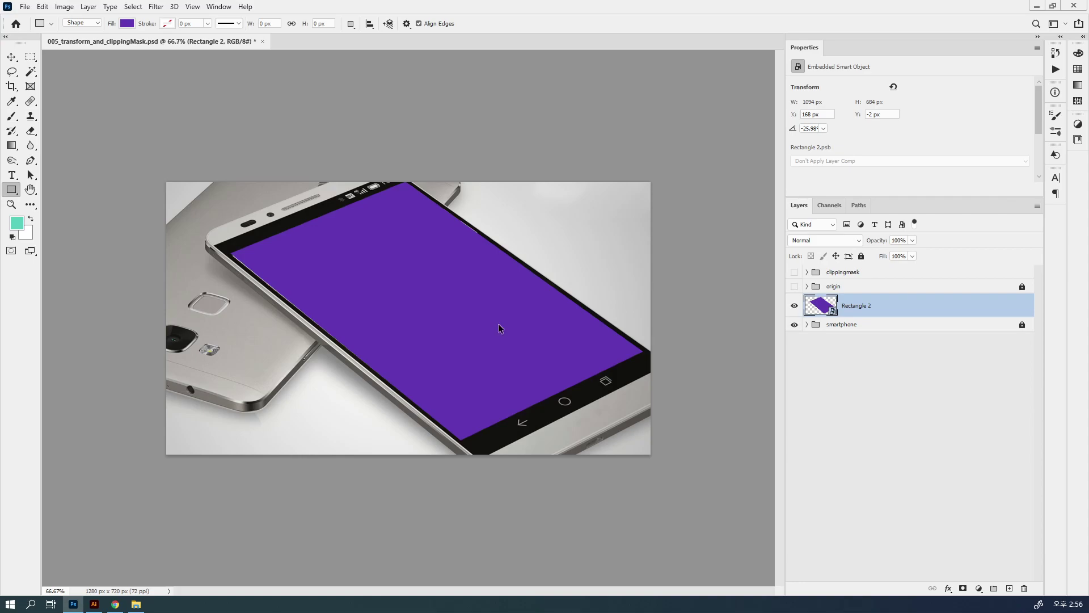
Reopen Free Transform on Rectangle 2 to check its corner handles, and hide the layer.
{"action": "key", "text": "ctrl+t"}
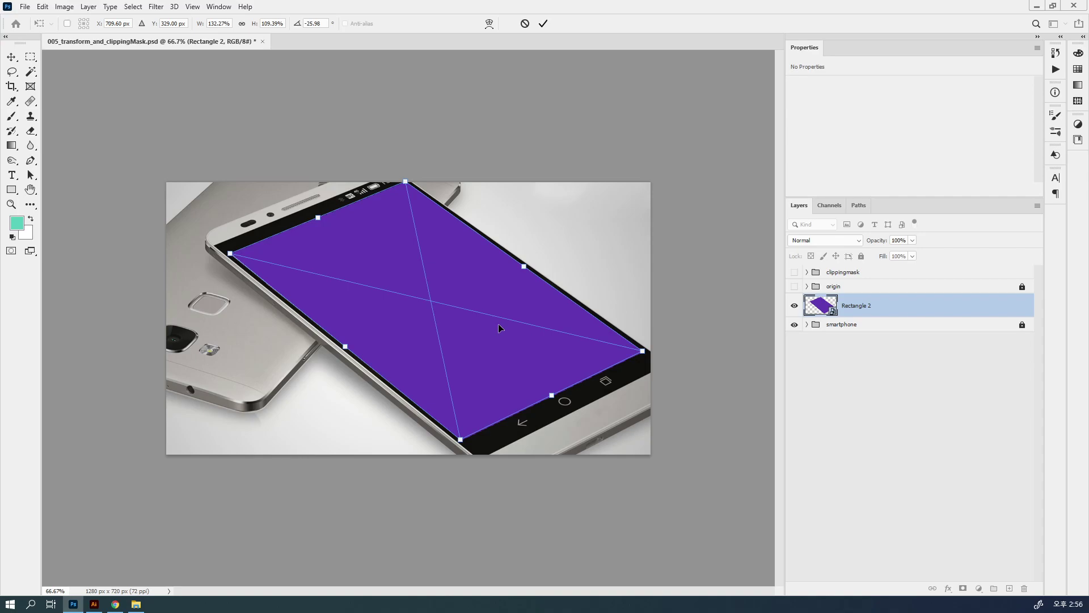
{"action": "key", "text": "Return"}
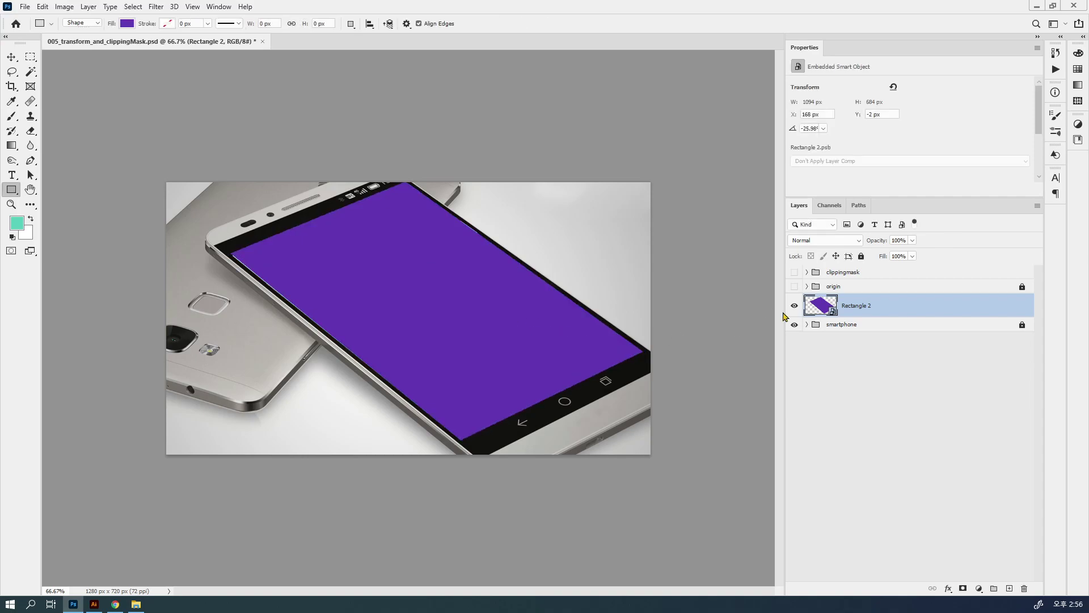
{"action": "left_click", "coordinate": [795, 307]}
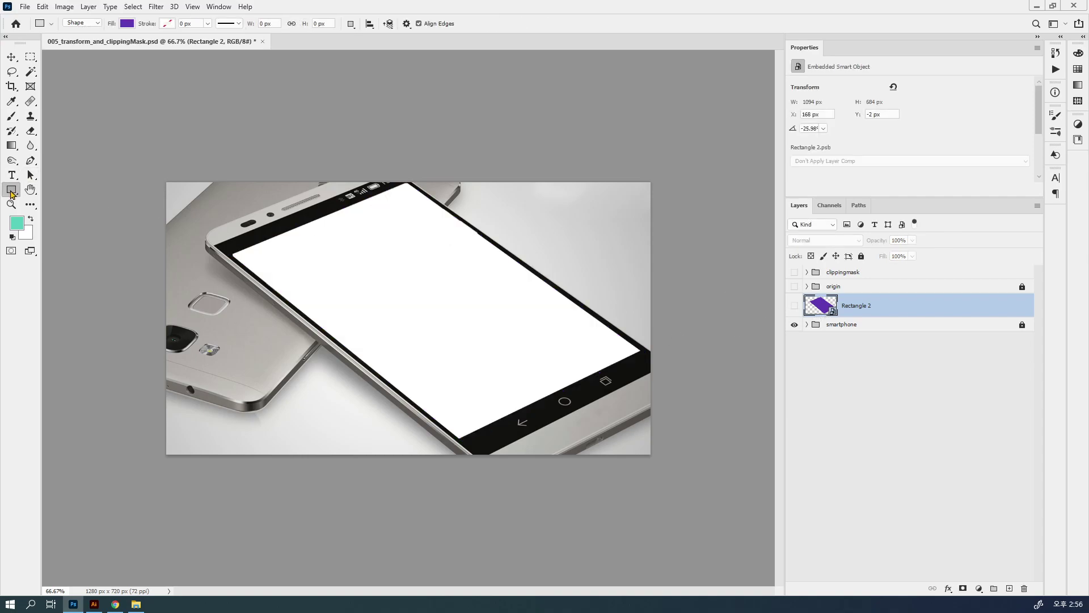
Draw an upright rectangle about 361 by 554 px over the phone and set its fill to mint green.
{"action": "left_click_drag", "start_coordinate": [328, 211], "coordinate": [464, 420]}
{"action": "left_click", "coordinate": [127, 23]}
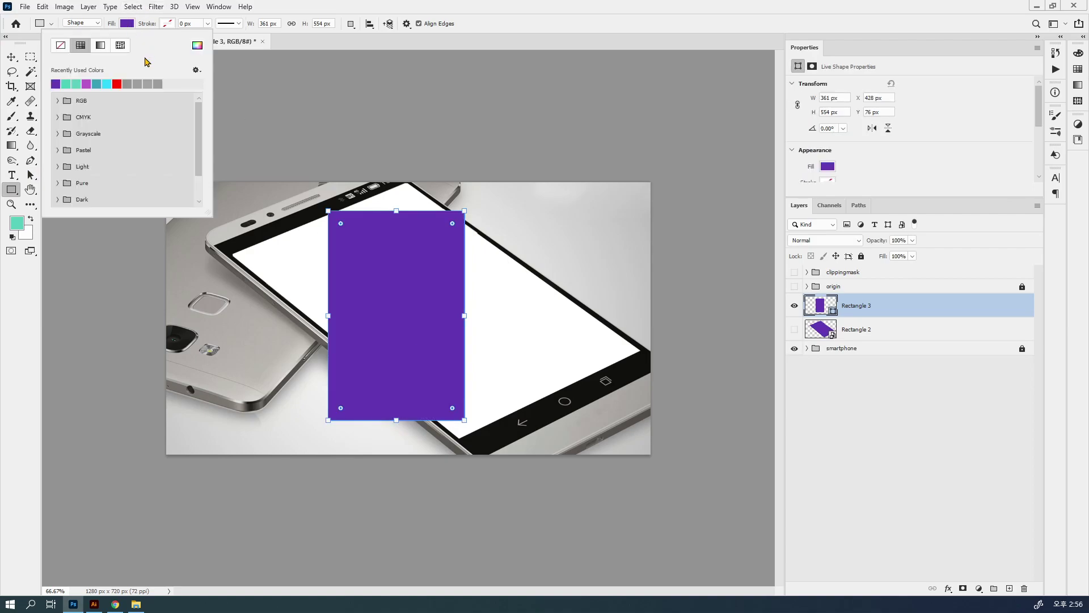
{"action": "left_click", "coordinate": [79, 85]}
{"action": "left_click", "coordinate": [376, 6]}
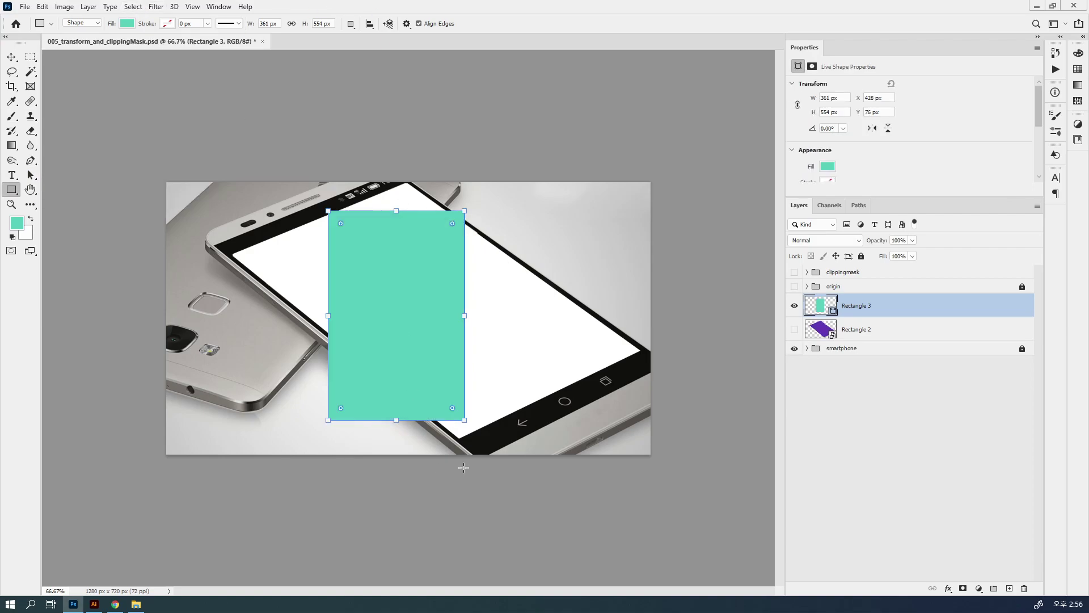
Distort the four corners of the mint green Rectangle 3 onto the phone's white screen, accepting conversion to a regular path.
{"action": "left_click_drag", "start_coordinate": [400, 219], "coordinate": [326, 194]}
{"action": "left_click_drag", "start_coordinate": [393, 187], "coordinate": [409, 184]}
{"action": "left_click_drag", "start_coordinate": [390, 396], "coordinate": [643, 352]}
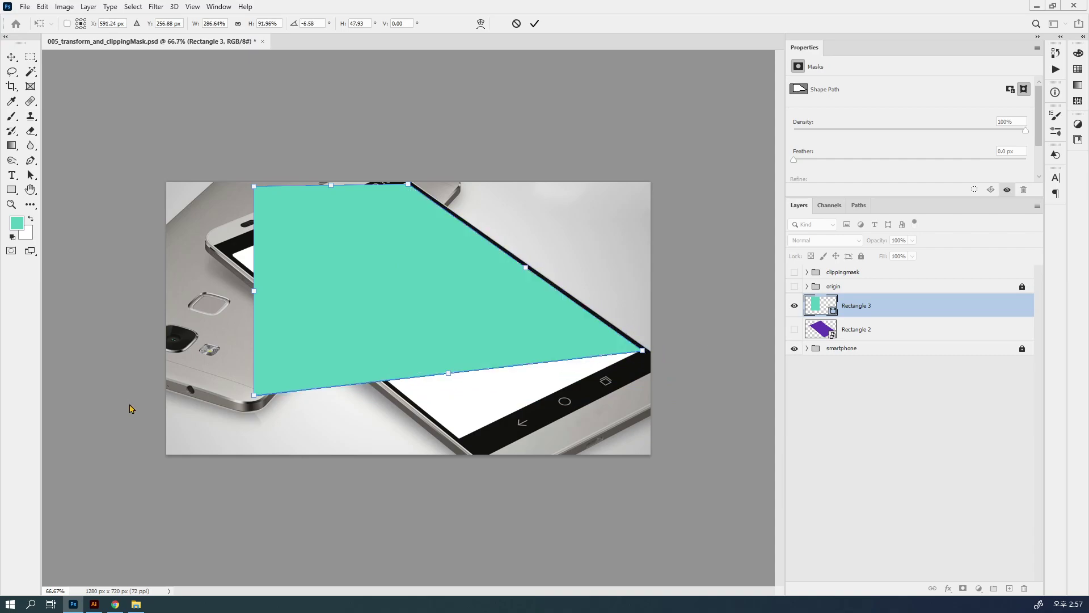
{"action": "left_click_drag", "start_coordinate": [254, 395], "coordinate": [460, 438]}
{"action": "left_click_drag", "start_coordinate": [254, 187], "coordinate": [232, 257]}
{"action": "key", "text": "Return"}
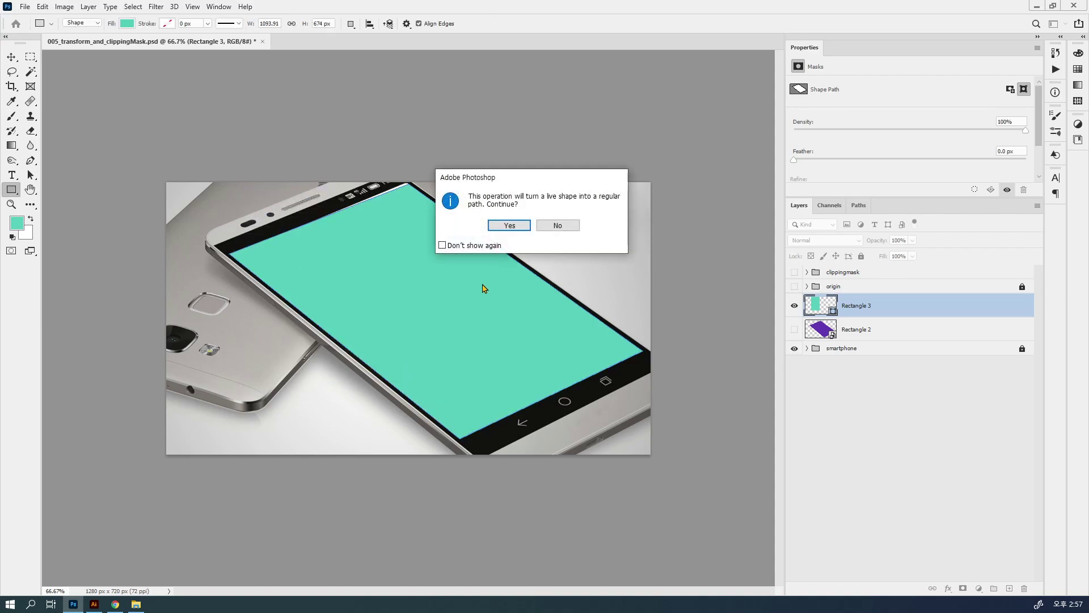
{"action": "left_click", "coordinate": [510, 225]}
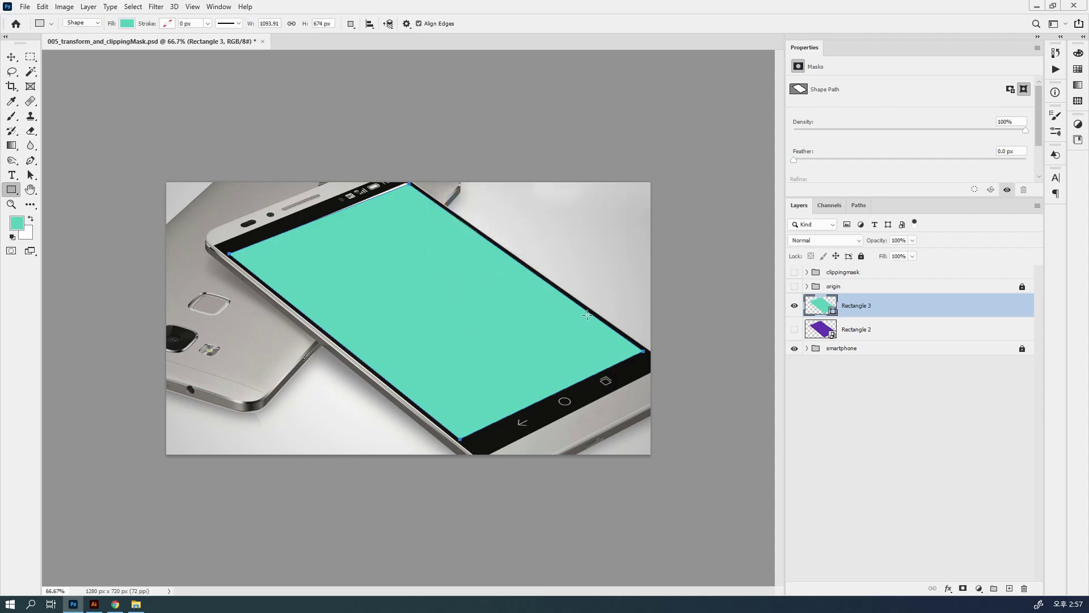
Reopen Free Transform on the Rectangle 3 shape layer to check its bounding box, and leave it unchanged.
{"action": "left_click", "coordinate": [16, 61]}
{"action": "left_click_drag", "start_coordinate": [369, 204], "coordinate": [467, 309]}
{"action": "left_click", "coordinate": [530, 233]}
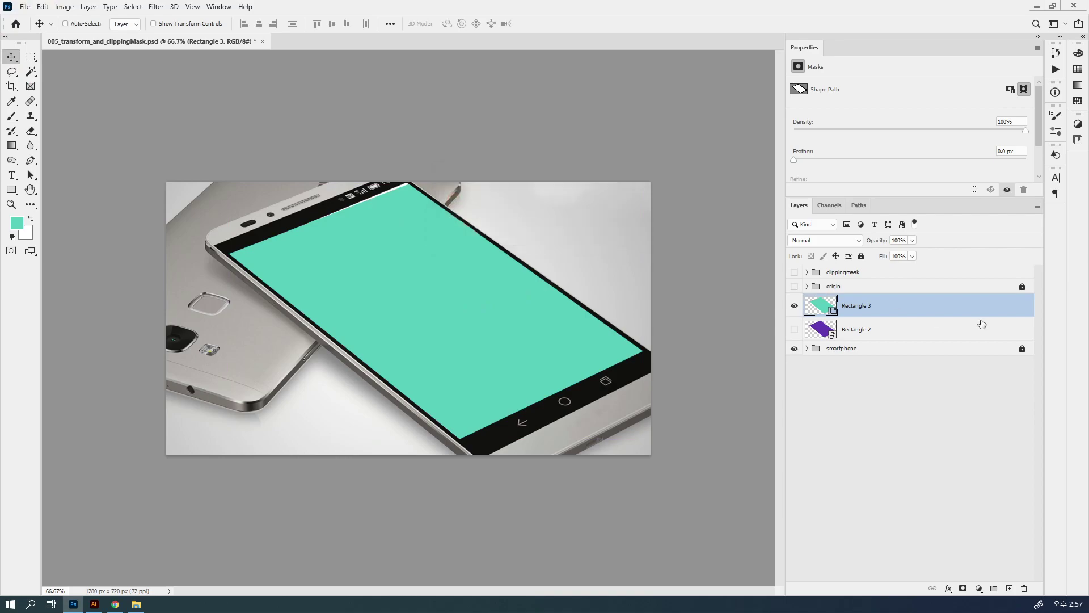
{"action": "left_click", "coordinate": [973, 334]}
{"action": "left_click", "coordinate": [928, 308]}
{"action": "key", "text": "ctrl+t"}
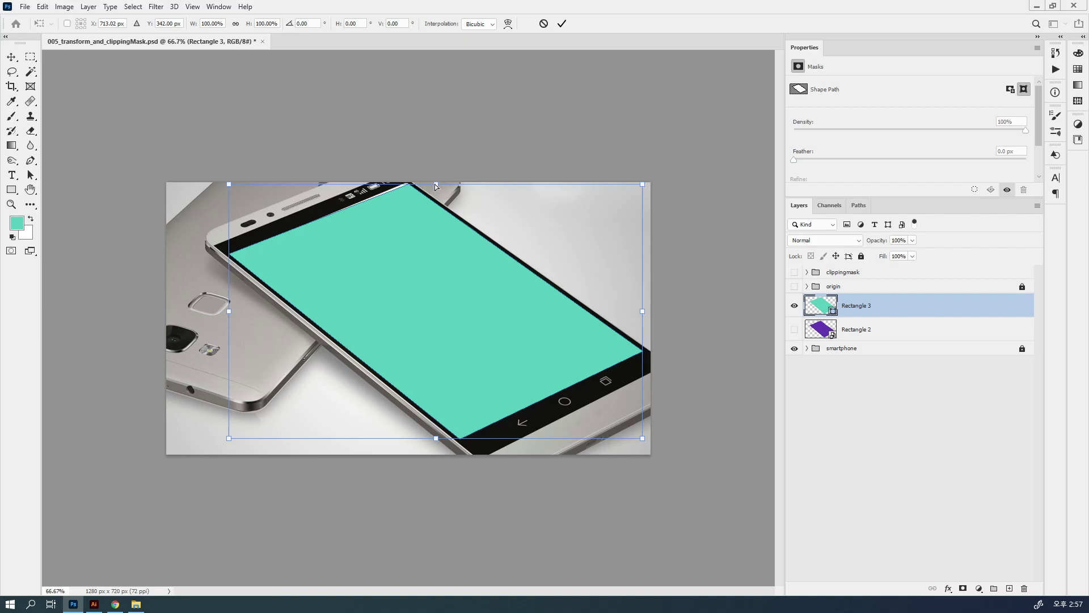
{"action": "left_click", "coordinate": [919, 313]}
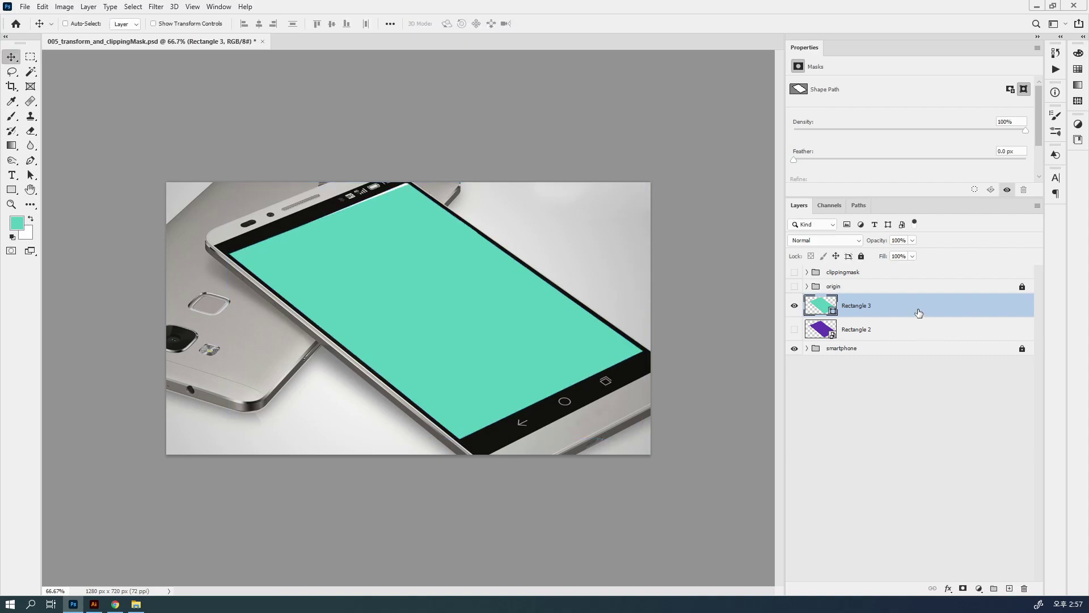
Convert the distorted Rectangle 3 shape layer to a smart object.
{"action": "right_click", "coordinate": [919, 314]}
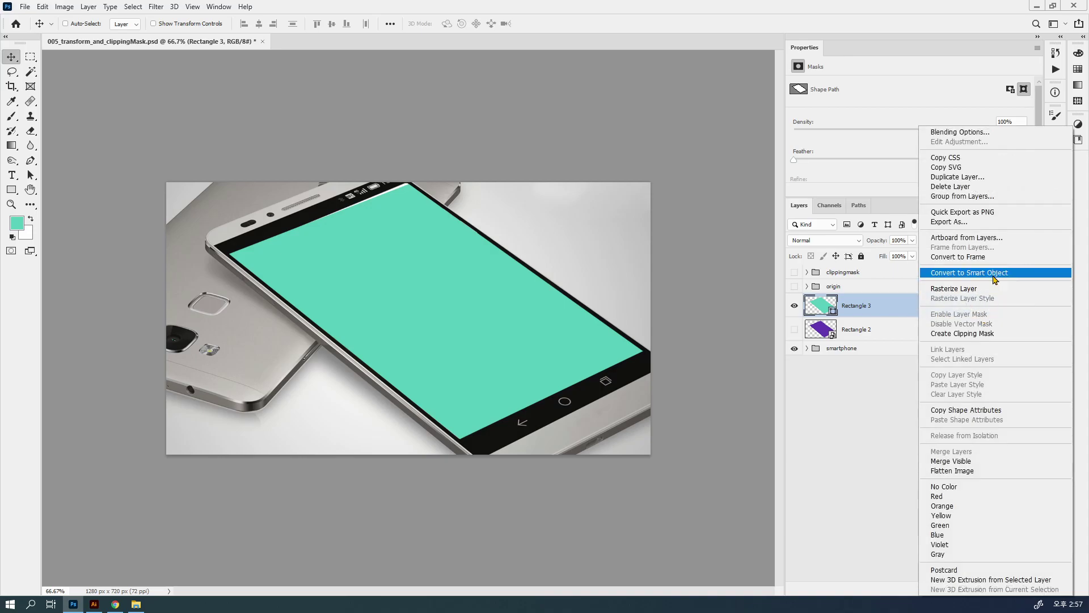
{"action": "left_click", "coordinate": [901, 307]}
{"action": "right_click", "coordinate": [901, 306]}
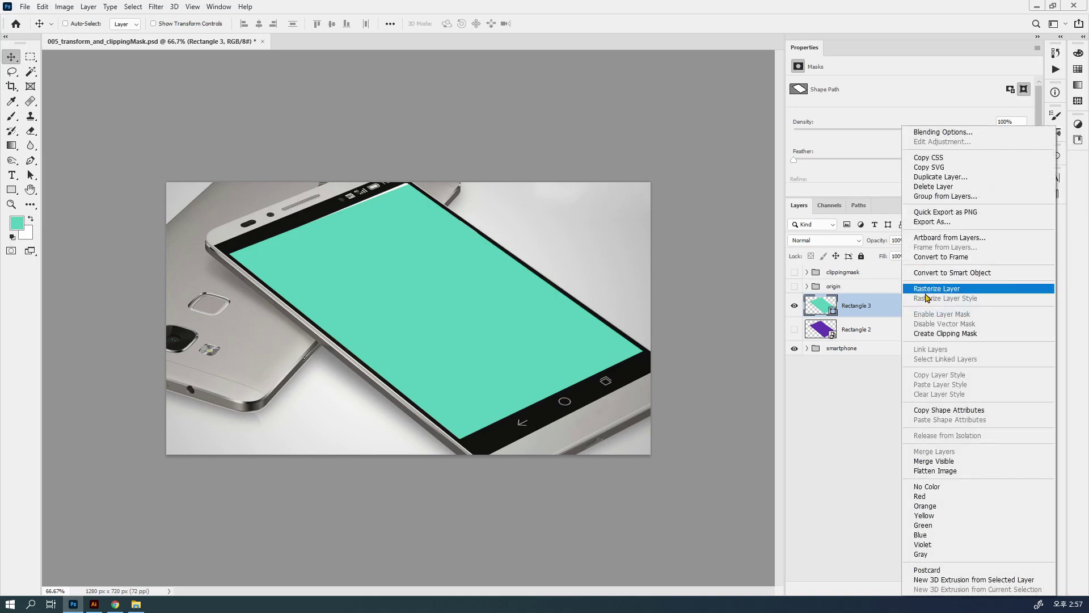
{"action": "left_click", "coordinate": [962, 273]}
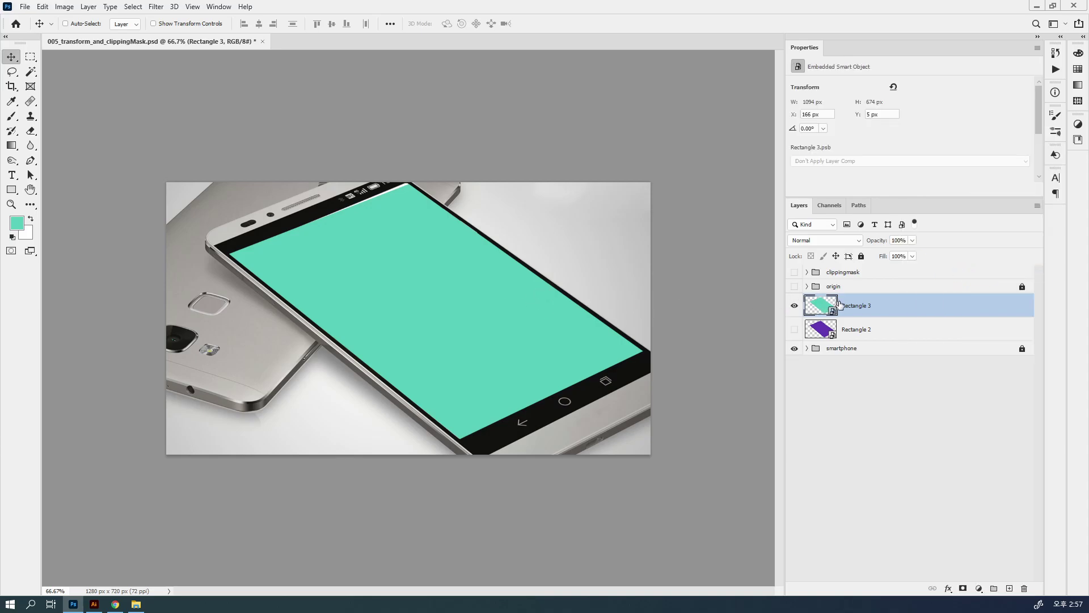
Check the Free Transform box of the Rectangle 3 smart object, and delete the layer.
{"action": "key", "text": "ctrl"}
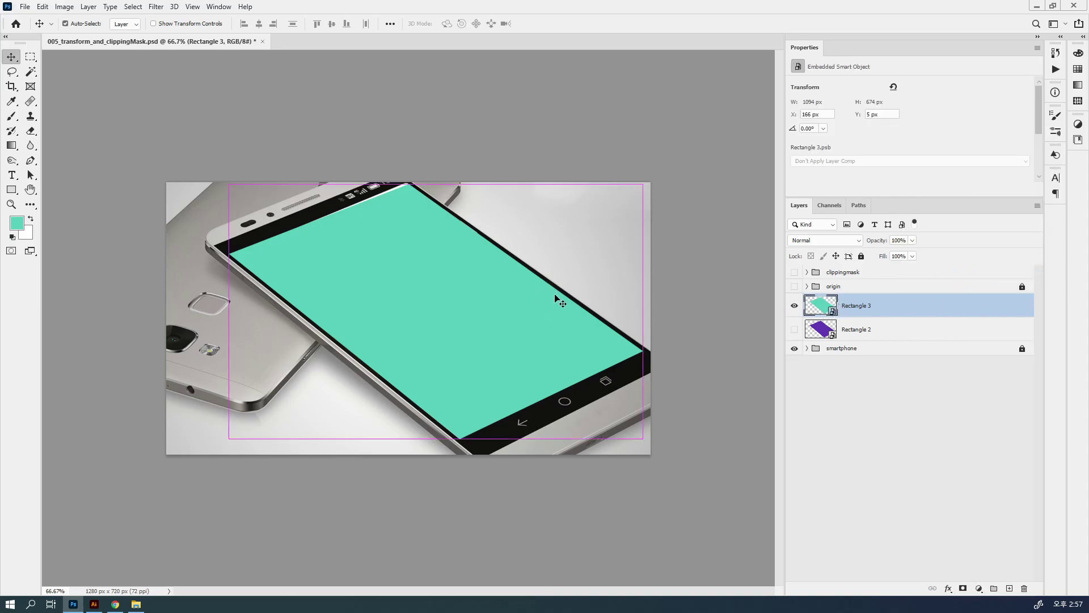
{"action": "key", "text": "ctrl+t"}
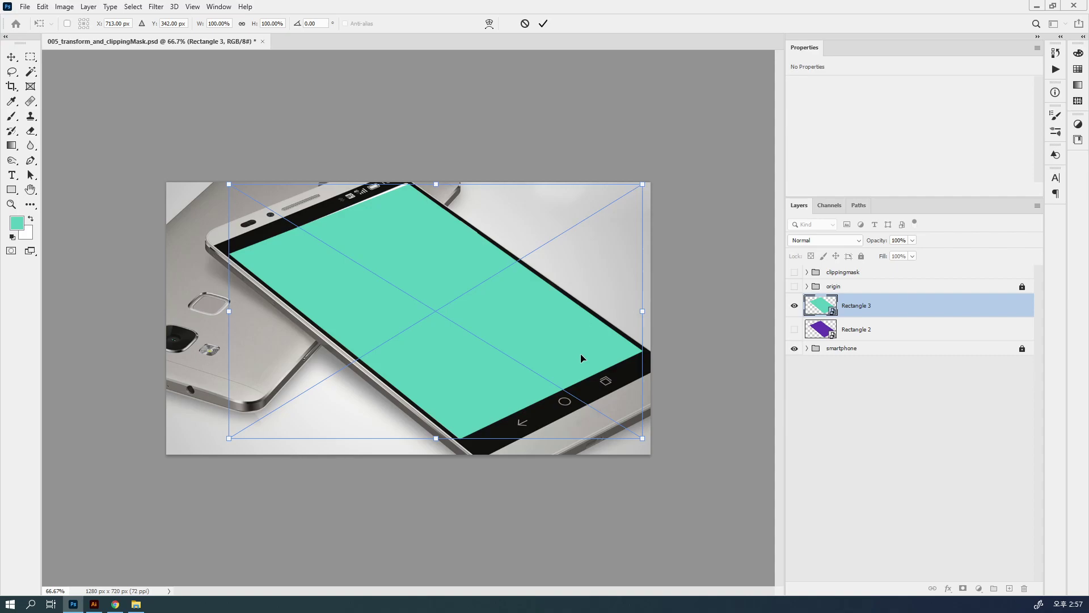
{"action": "key", "text": "Return"}
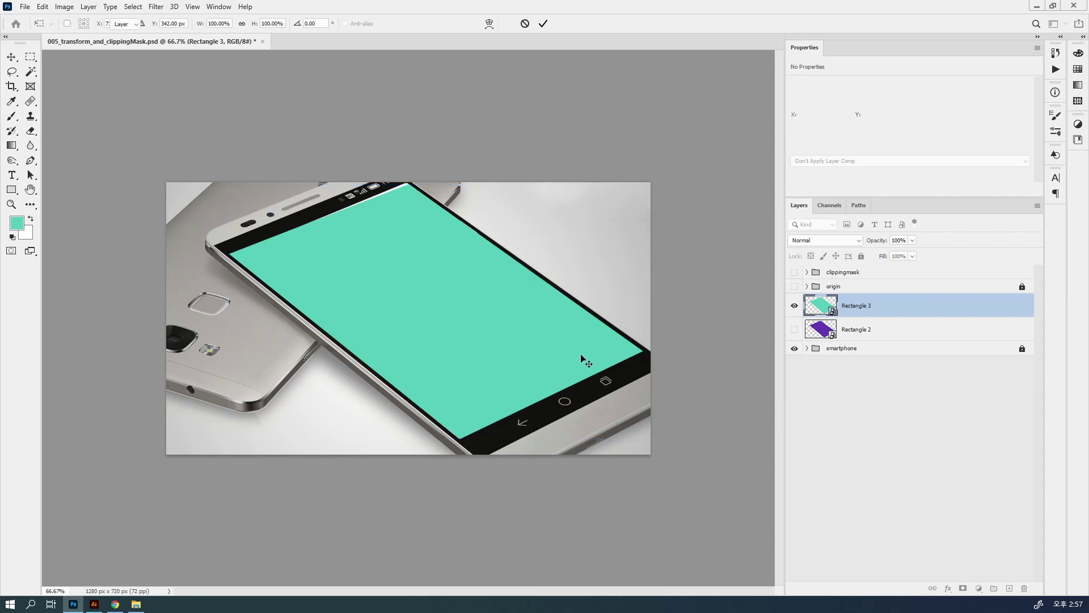
{"action": "key", "text": "Delete"}
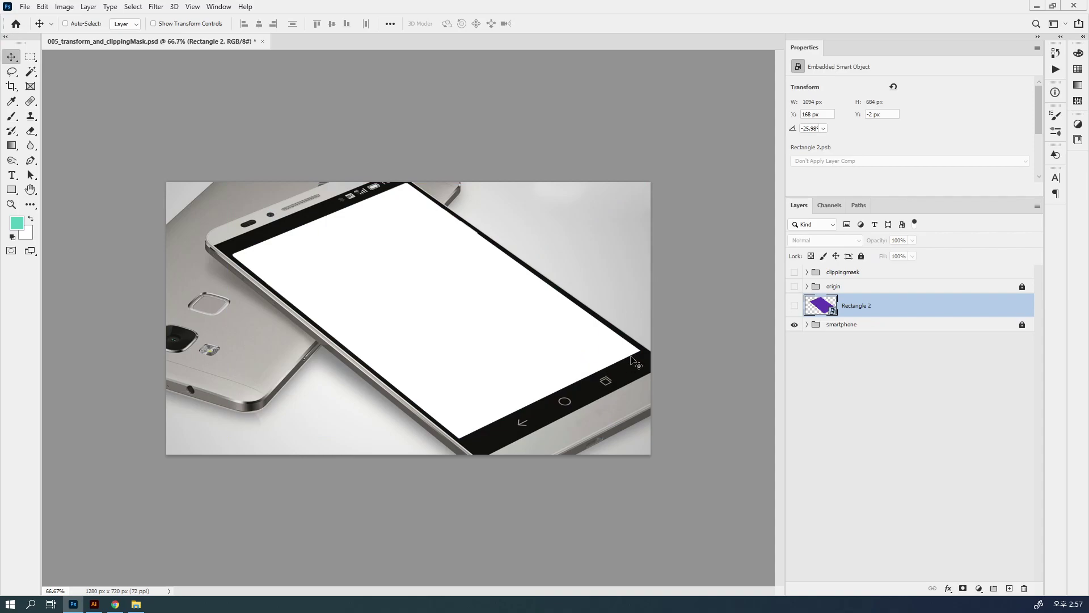
Make the purple Rectangle 2 smart object visible on the phone, toggling it to compare with the bare screen.
{"action": "left_click", "coordinate": [794, 306]}
{"action": "left_click", "coordinate": [827, 389]}
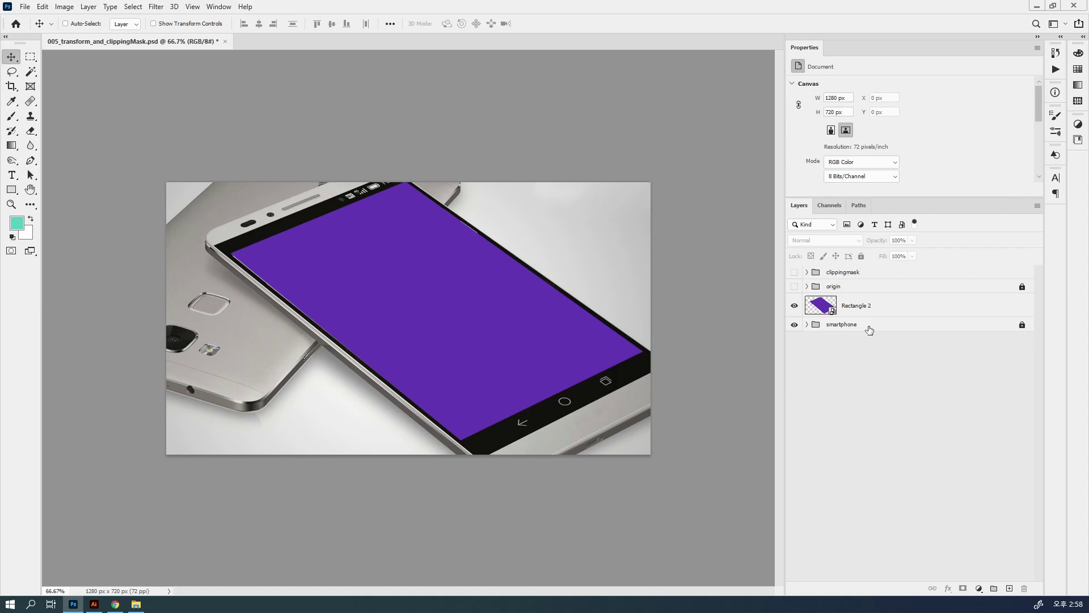
{"action": "left_click", "coordinate": [869, 309]}
{"action": "left_click", "coordinate": [795, 307]}
{"action": "left_click", "coordinate": [795, 307]}
{"action": "left_click", "coordinate": [795, 307]}
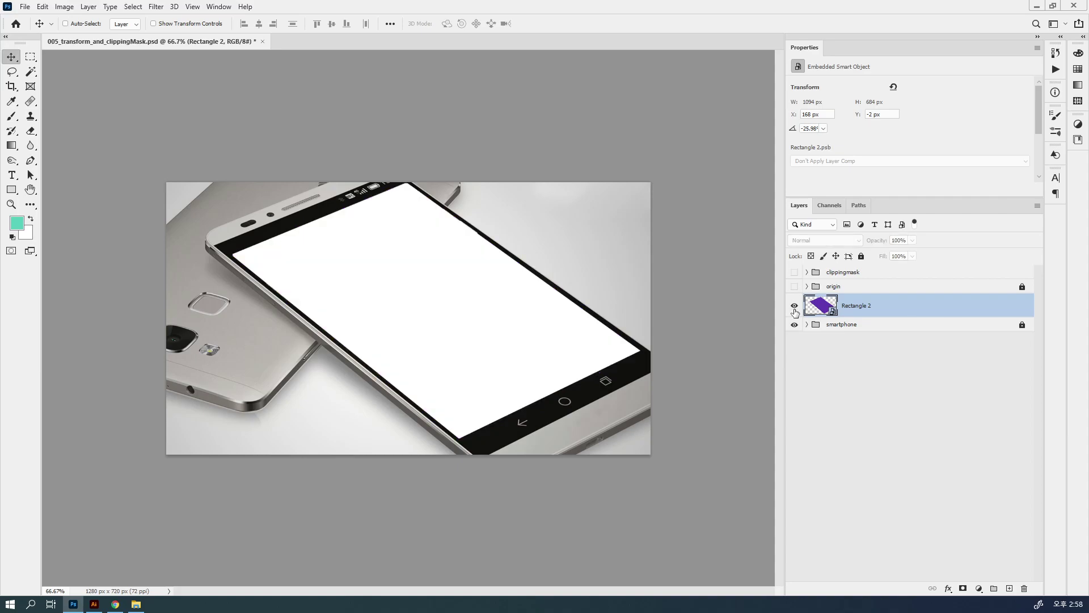
{"action": "left_click", "coordinate": [795, 307]}
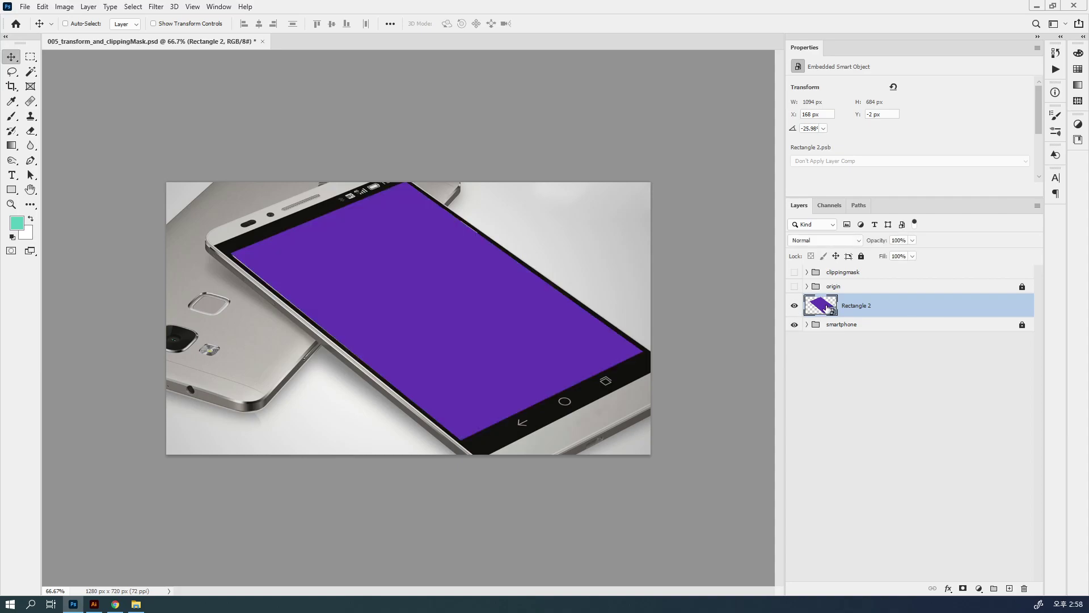
Open the contents of the Rectangle 2 smart object to examine its separate PSB document, and close that document.
{"action": "double_click", "coordinate": [827, 307]}
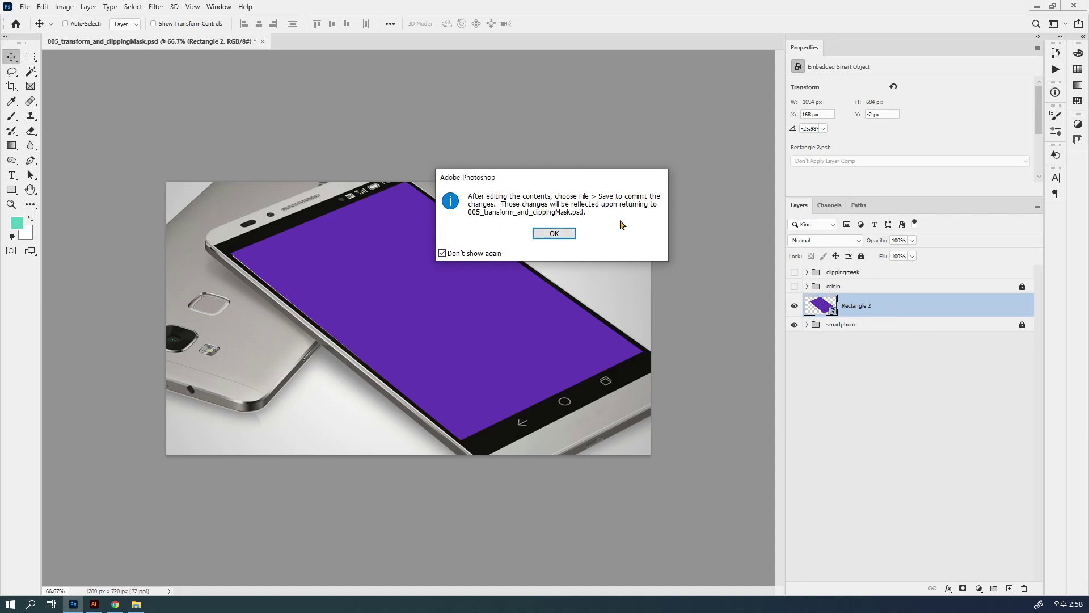
{"action": "left_click", "coordinate": [564, 234]}
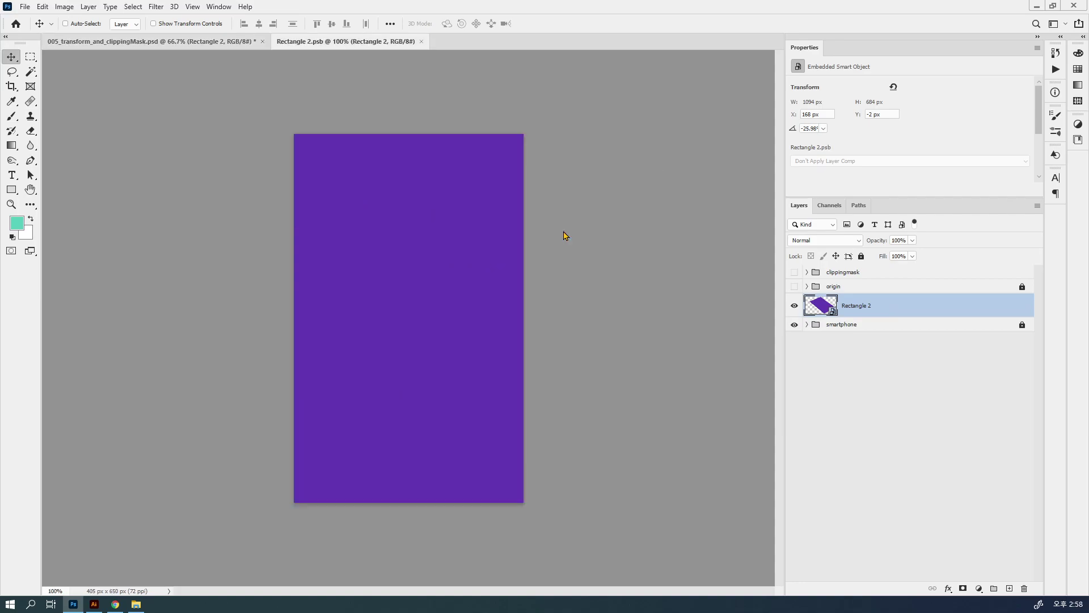
{"action": "key", "text": "ctrl"}
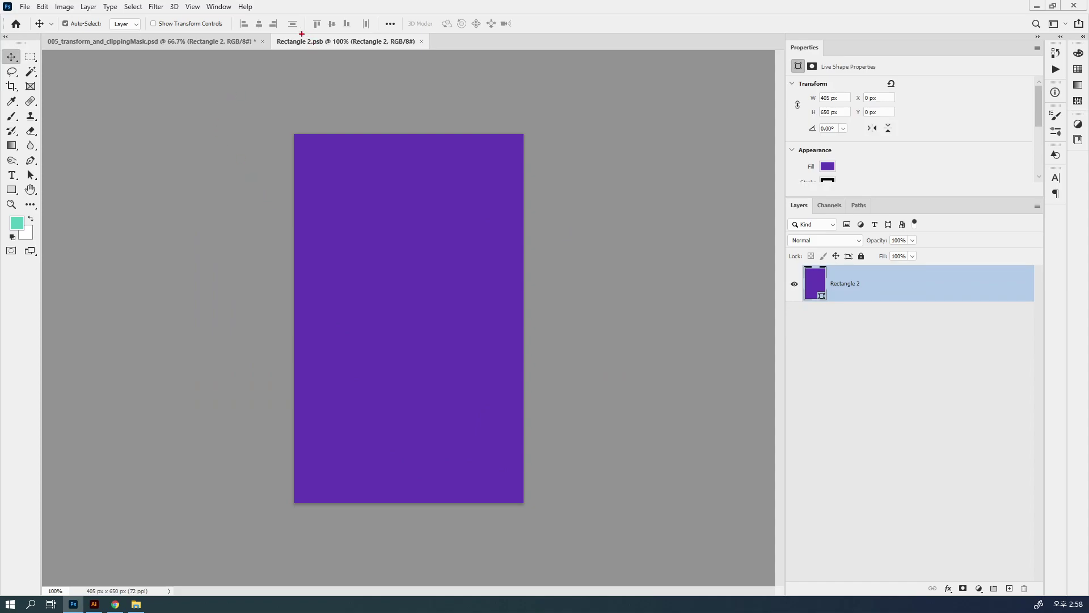
{"action": "mouse_move", "coordinate": [262, 30]}
{"action": "left_mouse_down"}
{"action": "mouse_move", "coordinate": [462, 61]}
{"action": "mouse_move", "coordinate": [443, 69]}
{"action": "left_mouse_up"}
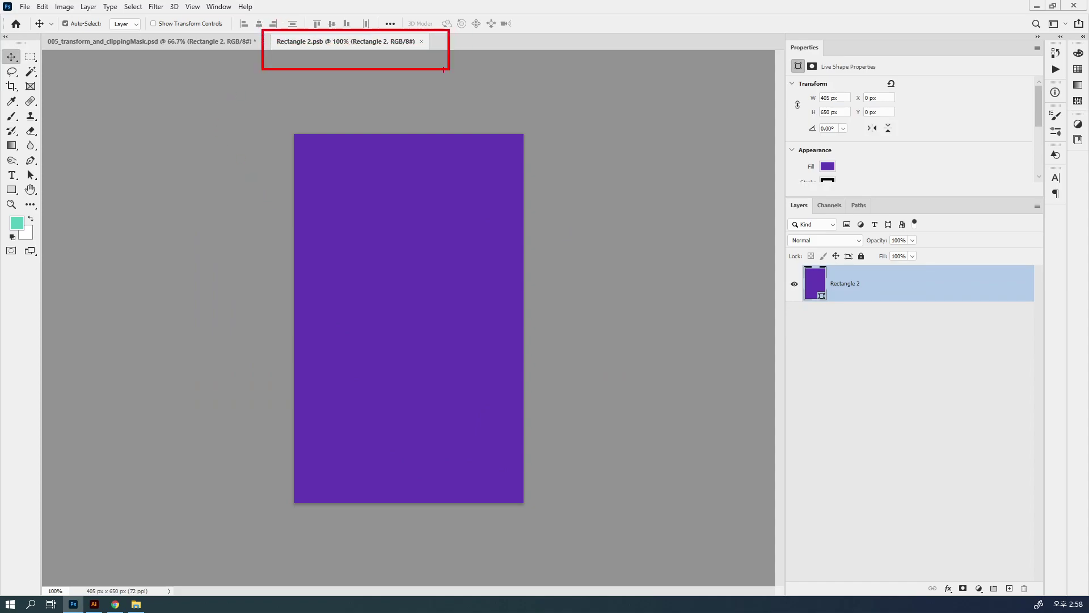
{"action": "mouse_move", "coordinate": [332, 48]}
{"action": "left_mouse_down"}
{"action": "mouse_move", "coordinate": [303, 41]}
{"action": "mouse_move", "coordinate": [322, 39]}
{"action": "mouse_move", "coordinate": [327, 55]}
{"action": "mouse_move", "coordinate": [359, 1]}
{"action": "mouse_move", "coordinate": [370, 1]}
{"action": "mouse_move", "coordinate": [369, 24]}
{"action": "mouse_move", "coordinate": [407, 7]}
{"action": "left_mouse_up"}
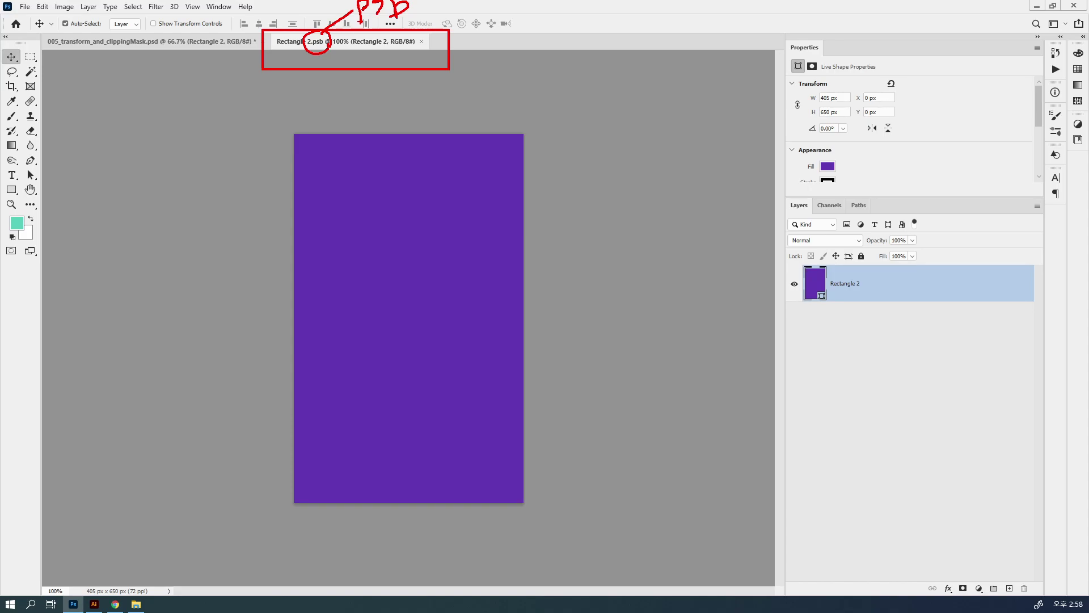
{"action": "mouse_move", "coordinate": [167, 44]}
{"action": "left_mouse_down"}
{"action": "mouse_move", "coordinate": [135, 63]}
{"action": "mouse_move", "coordinate": [149, 82]}
{"action": "left_mouse_up"}
{"action": "key", "text": "Escape"}
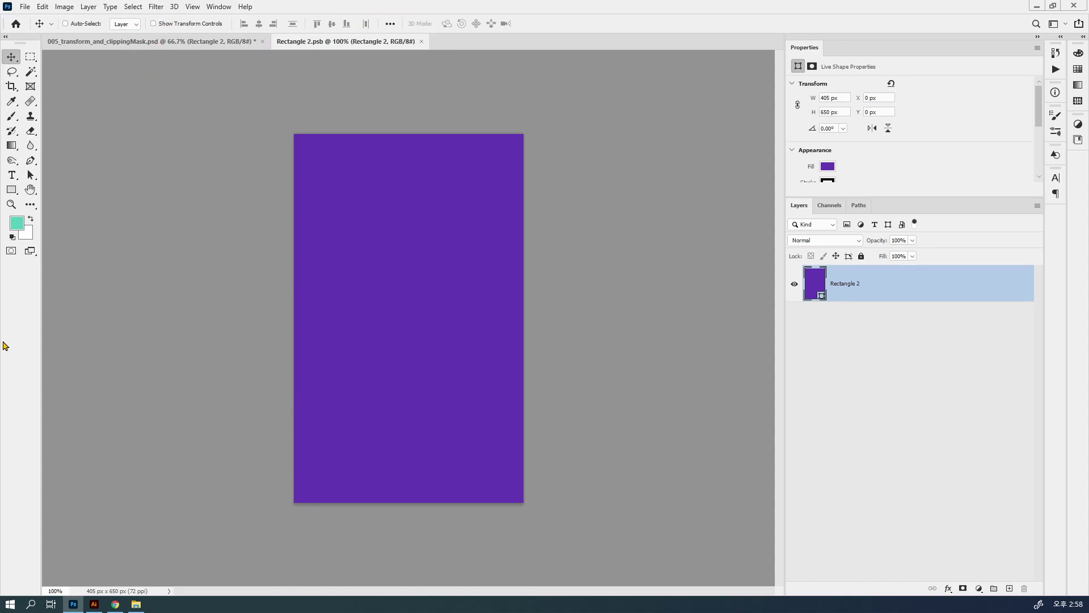
{"action": "left_click", "coordinate": [176, 43]}
{"action": "left_click", "coordinate": [421, 42]}
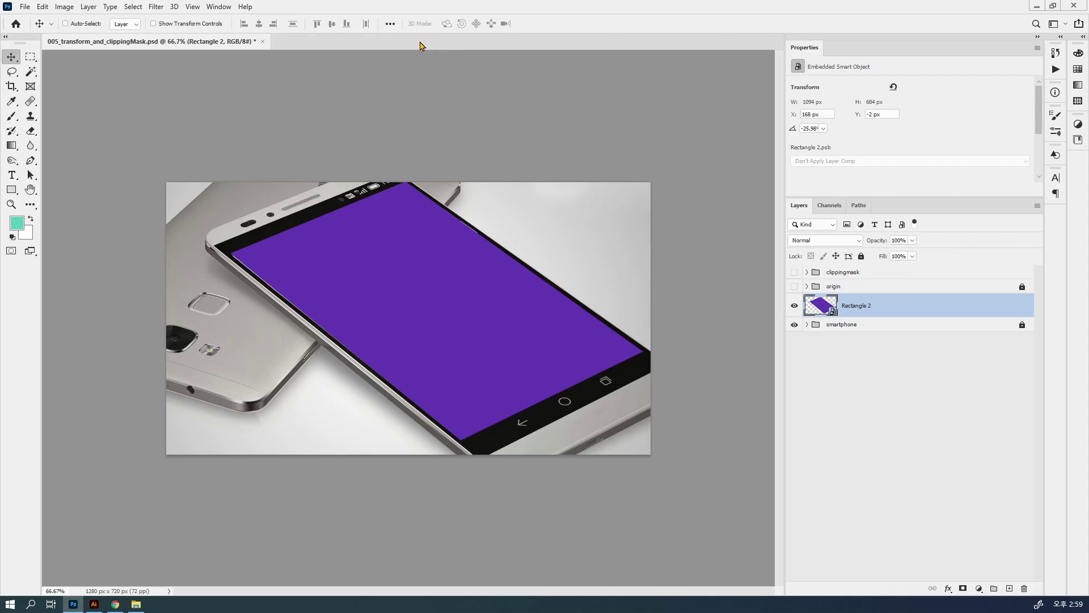
Reopen the Rectangle 2 smart object's contents and copy the writing image from the origin group into Rectangle 2.psb.
{"action": "double_click", "coordinate": [821, 310]}
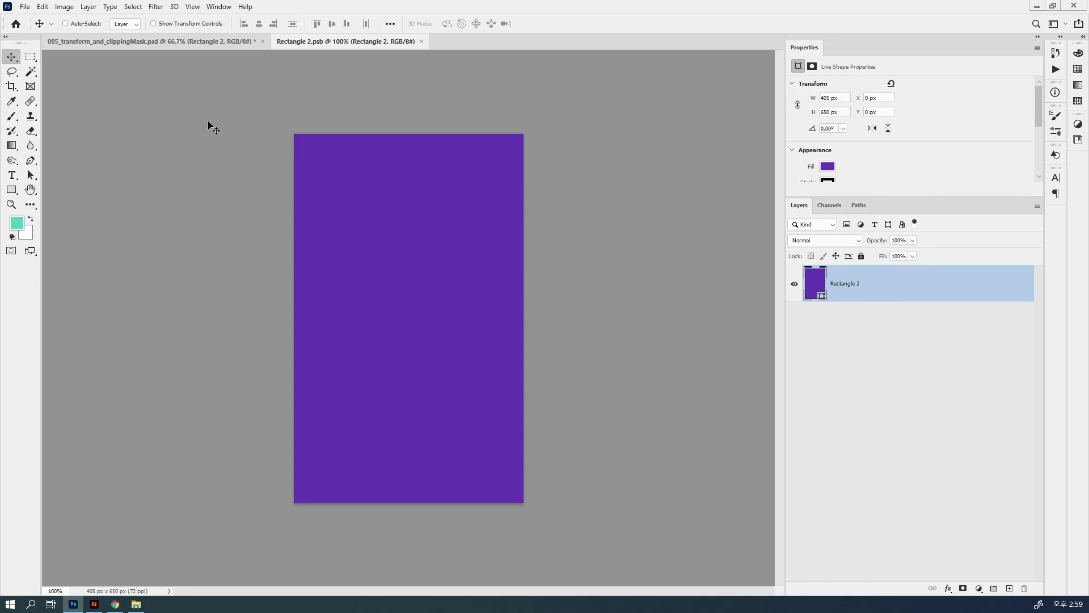
{"action": "left_click", "coordinate": [193, 42]}
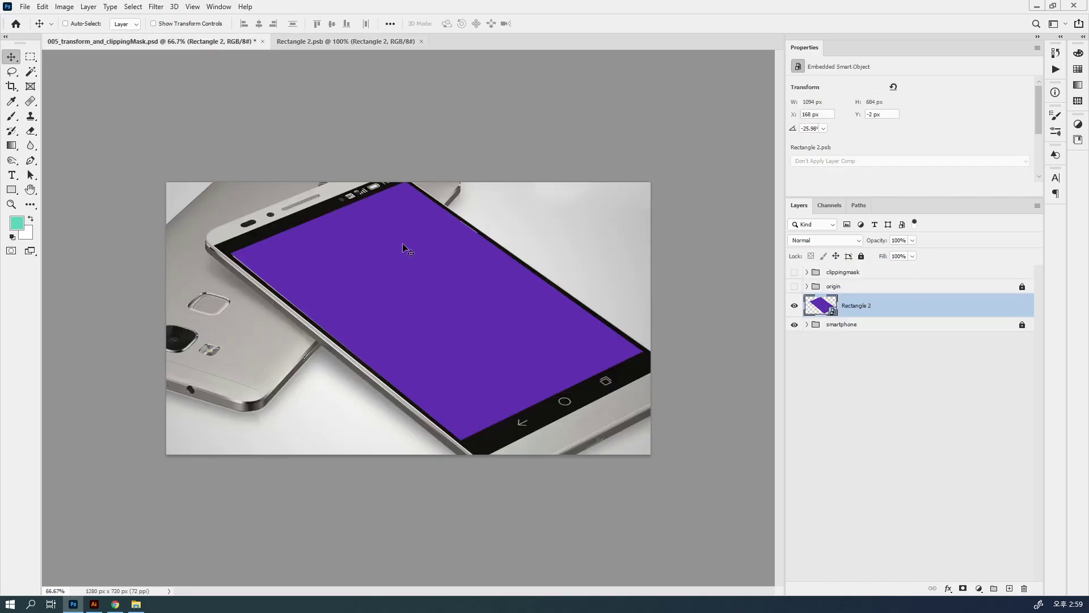
{"action": "left_click", "coordinate": [825, 287]}
{"action": "left_click", "coordinate": [806, 287]}
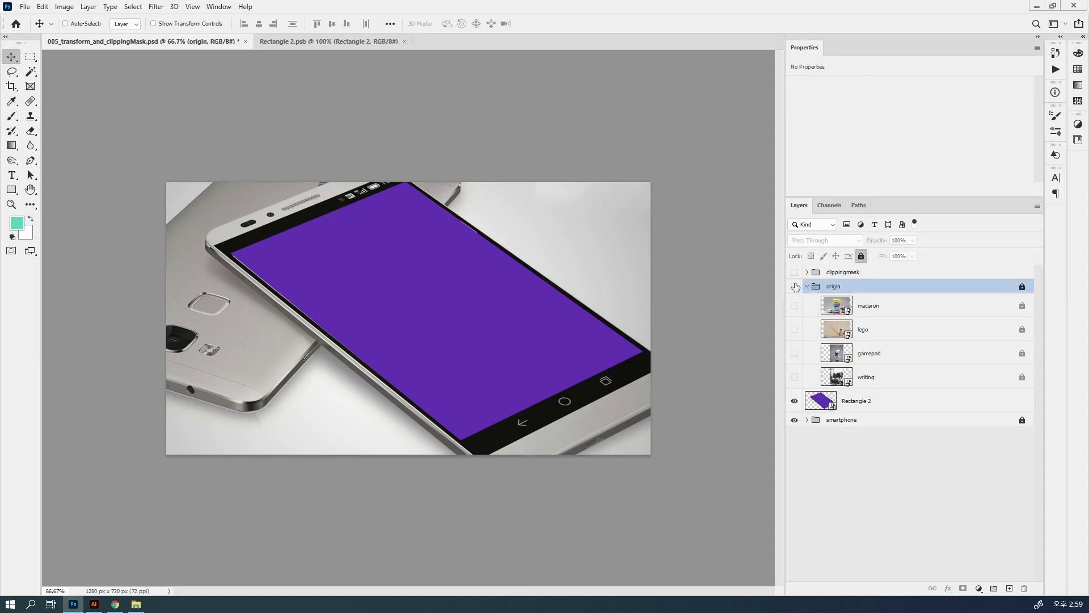
{"action": "left_click", "coordinate": [860, 379]}
{"action": "left_click", "coordinate": [794, 377]}
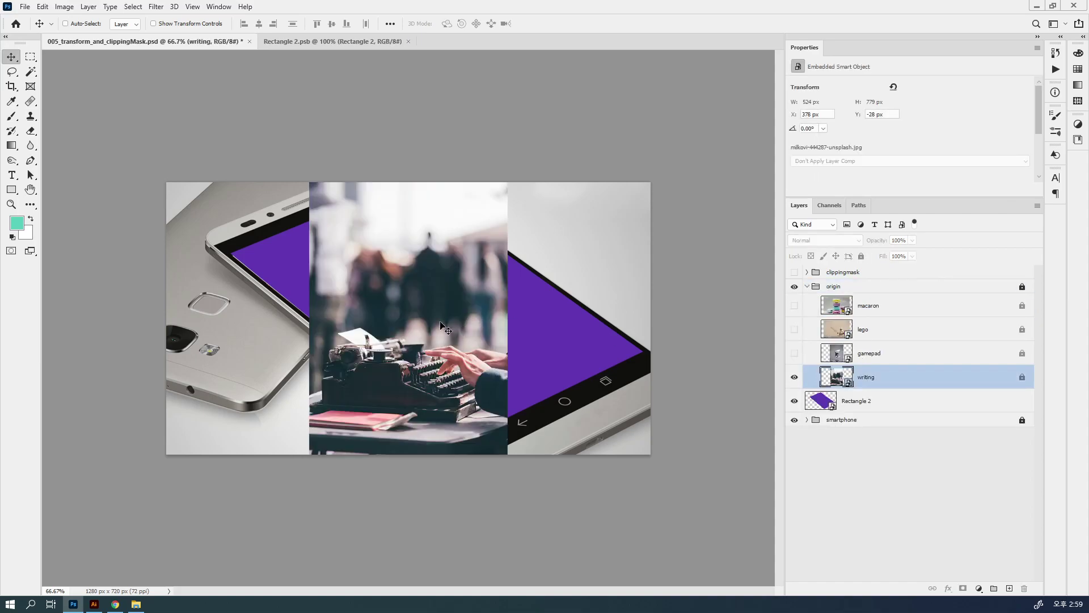
{"action": "left_click", "coordinate": [308, 42]}
{"action": "left_click_drag", "start_coordinate": [308, 42], "coordinate": [411, 334]}
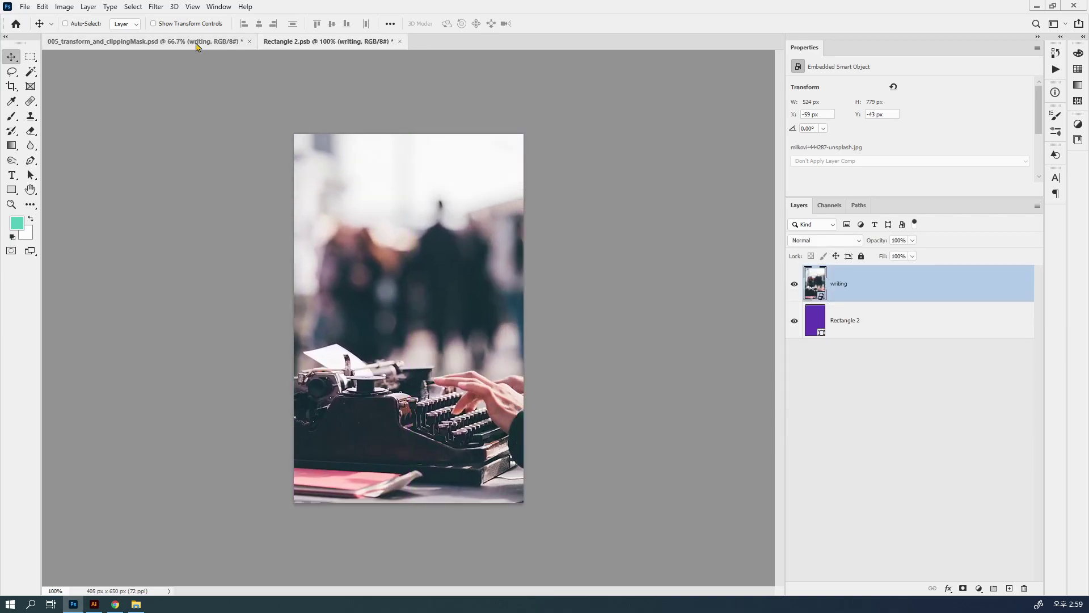
Hide the original writing layer in the main phone document and collapse the origin group.
{"action": "left_click", "coordinate": [196, 41]}
{"action": "left_click", "coordinate": [794, 377]}
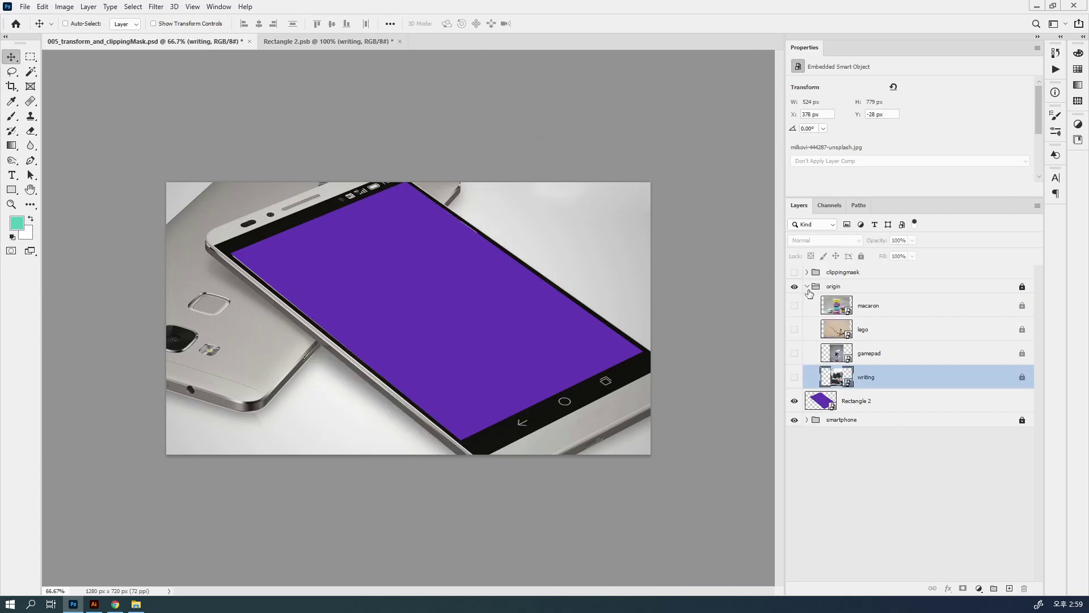
{"action": "left_click", "coordinate": [807, 286]}
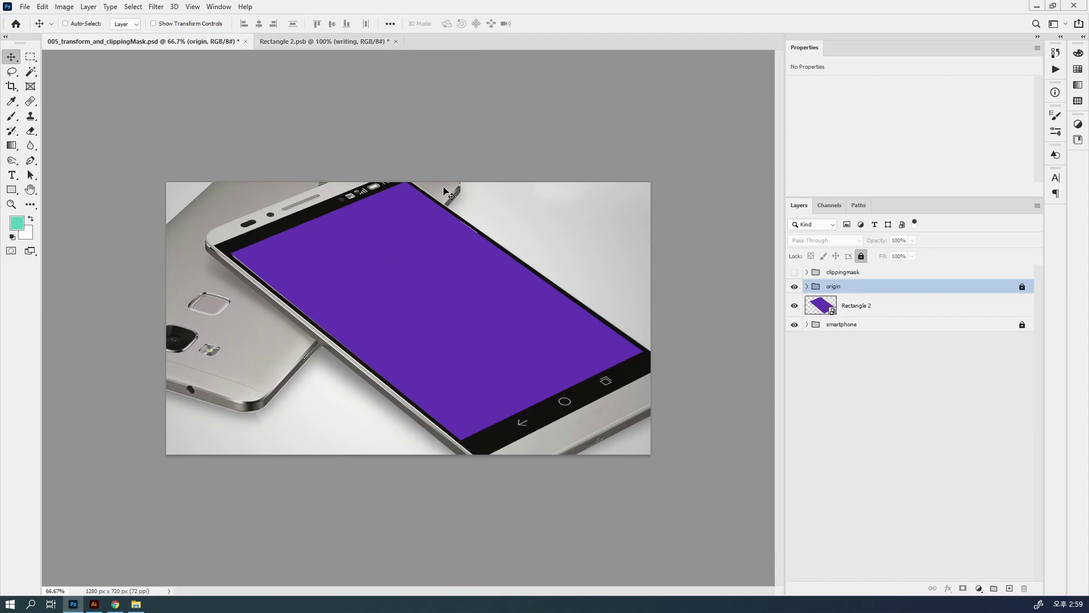
Move the writing image in Rectangle 2.psb to about X -68 px, Y -30 px, and save the smart object's contents.
{"action": "left_click", "coordinate": [296, 48]}
{"action": "left_click_drag", "start_coordinate": [471, 272], "coordinate": [451, 291]}
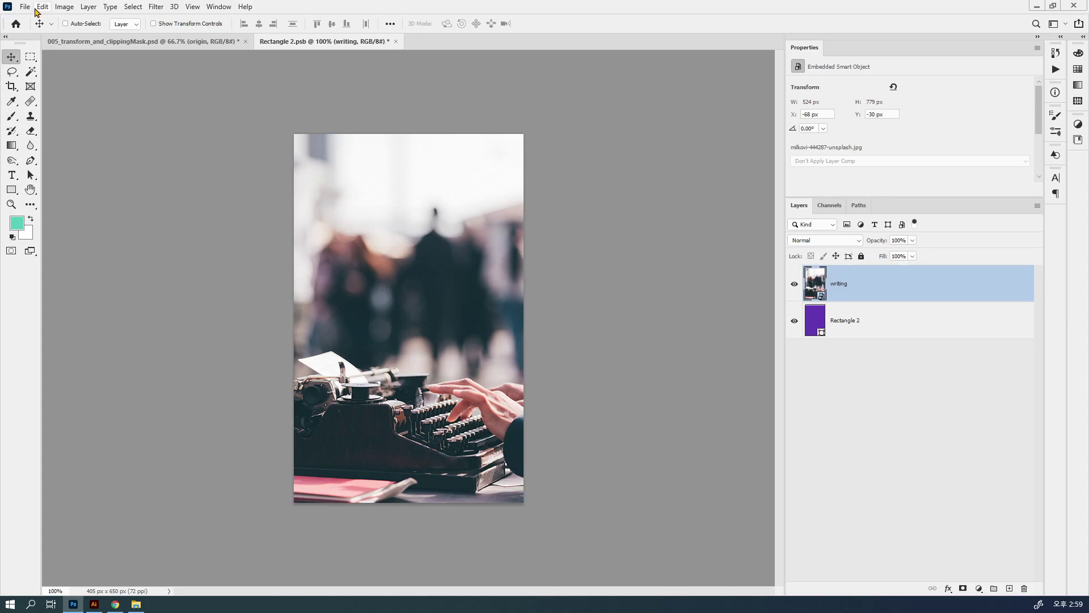
{"action": "left_click", "coordinate": [25, 8]}
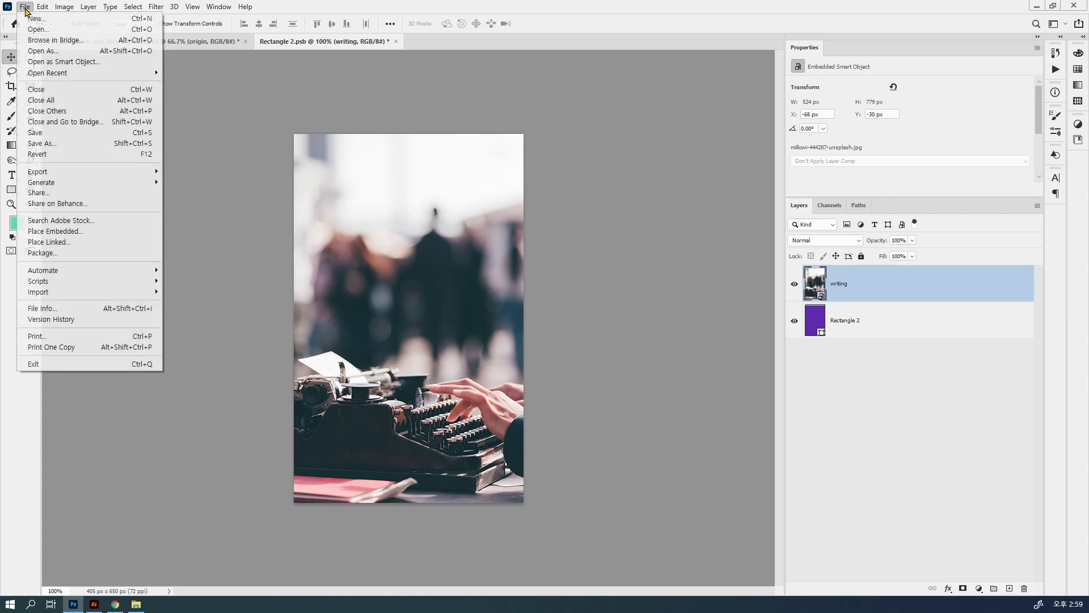
{"action": "left_click", "coordinate": [105, 134]}
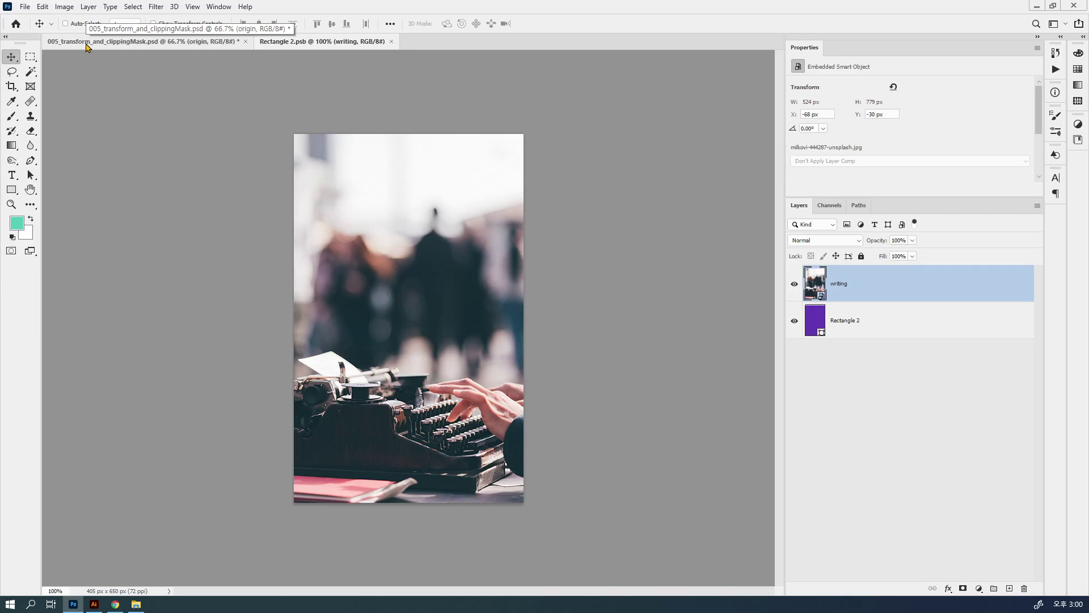
Copy the macaron, lego and gamepad images from the phone document's origin group into Rectangle 2.psb.
{"action": "left_click", "coordinate": [86, 43]}
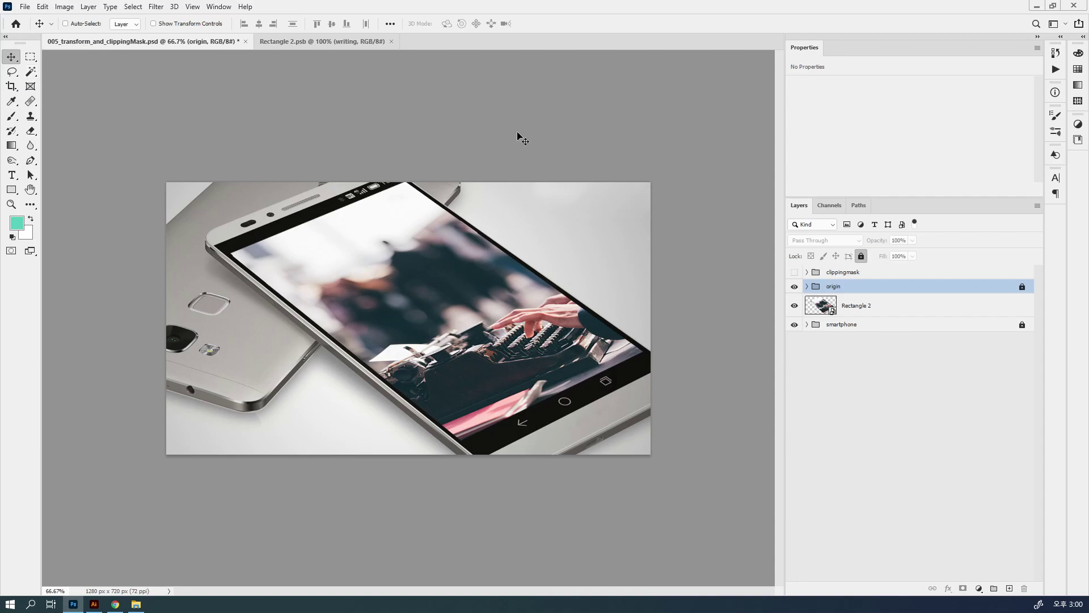
{"action": "left_click", "coordinate": [807, 287]}
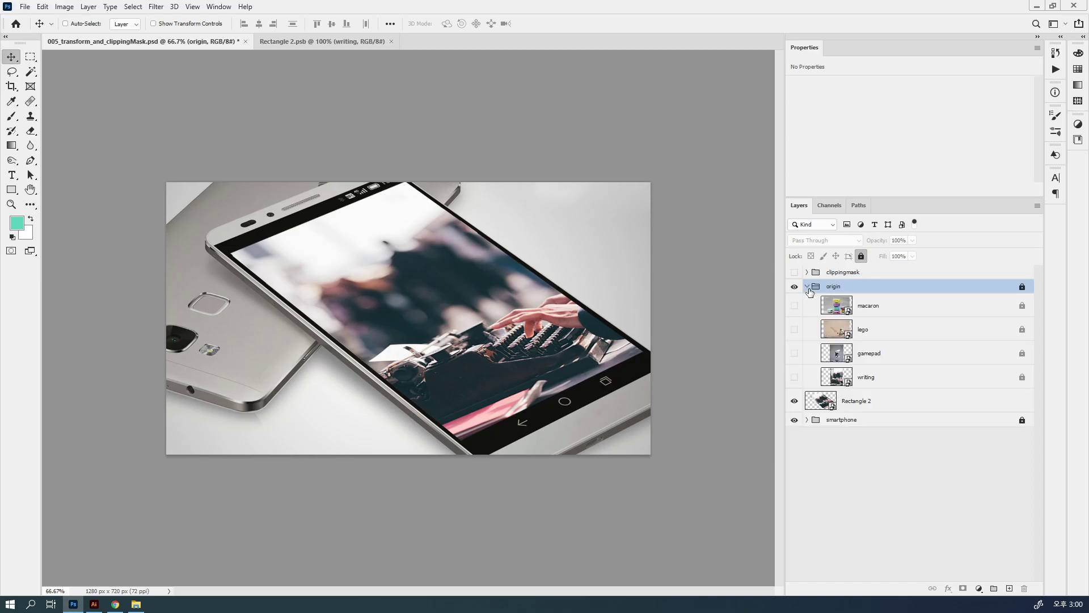
{"action": "left_click", "coordinate": [897, 315]}
{"action": "left_click", "coordinate": [895, 359], "text": "shift"}
{"action": "left_click_drag", "start_coordinate": [486, 343], "coordinate": [322, 42]}
{"action": "left_click_drag", "start_coordinate": [351, 63], "coordinate": [408, 238]}
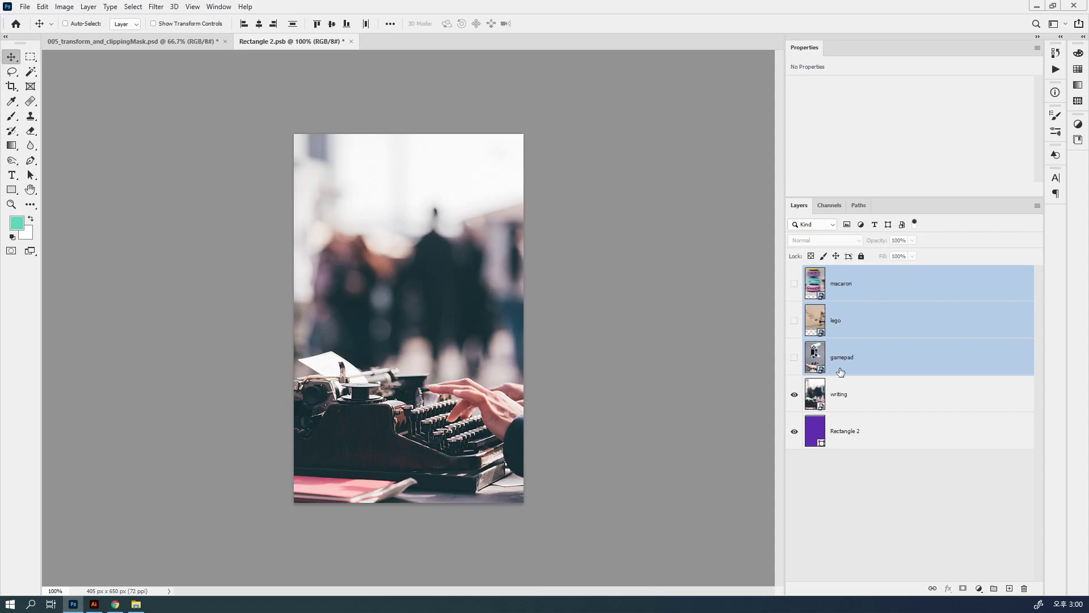
Show the gamepad image in Rectangle 2.psb, move it to about X -108 px, Y -256 px, save, and check the phone document.
{"action": "left_click", "coordinate": [794, 358]}
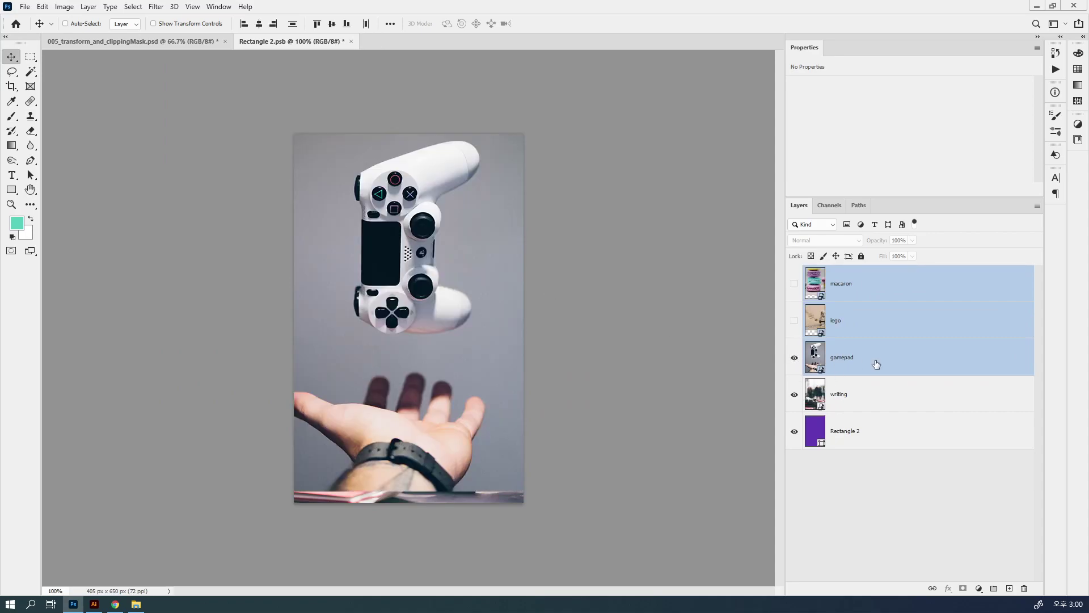
{"action": "left_click", "coordinate": [876, 362]}
{"action": "left_click_drag", "start_coordinate": [396, 346], "coordinate": [445, 388]}
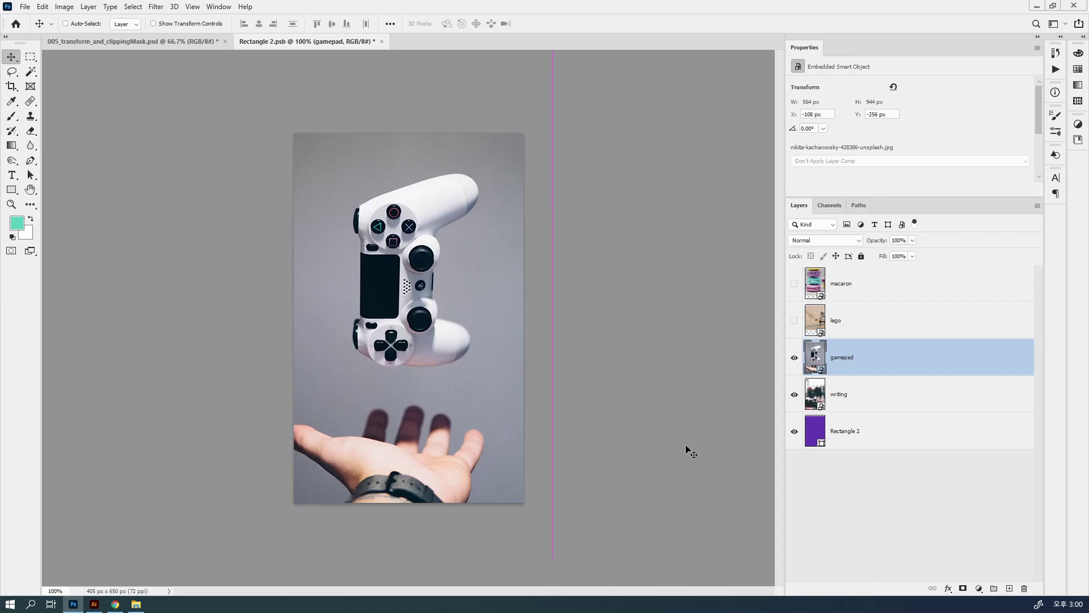
{"action": "key", "text": "ctrl+s"}
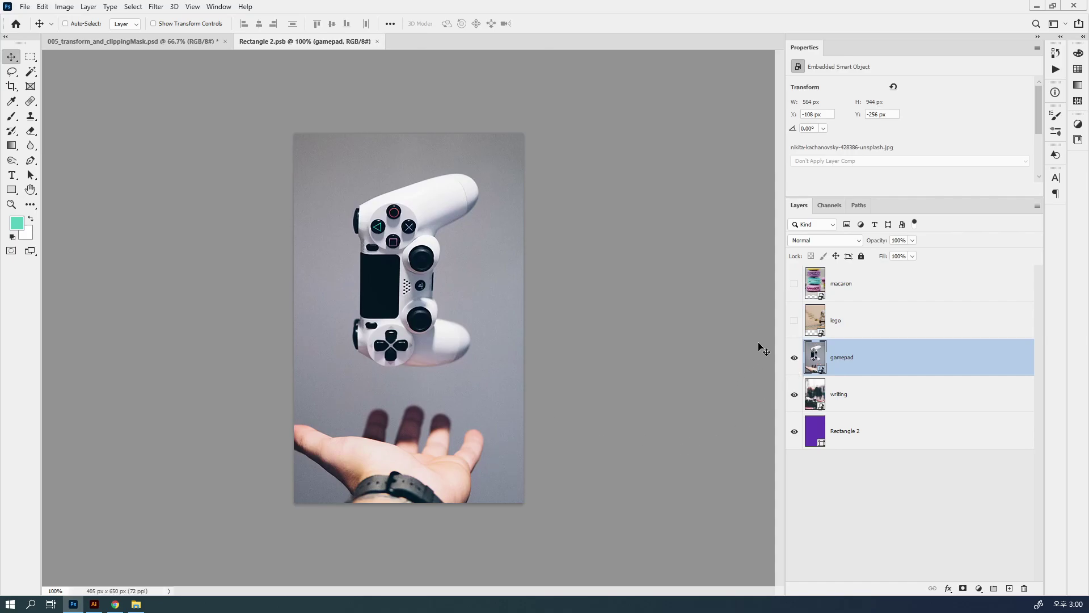
{"action": "left_click", "coordinate": [145, 42]}
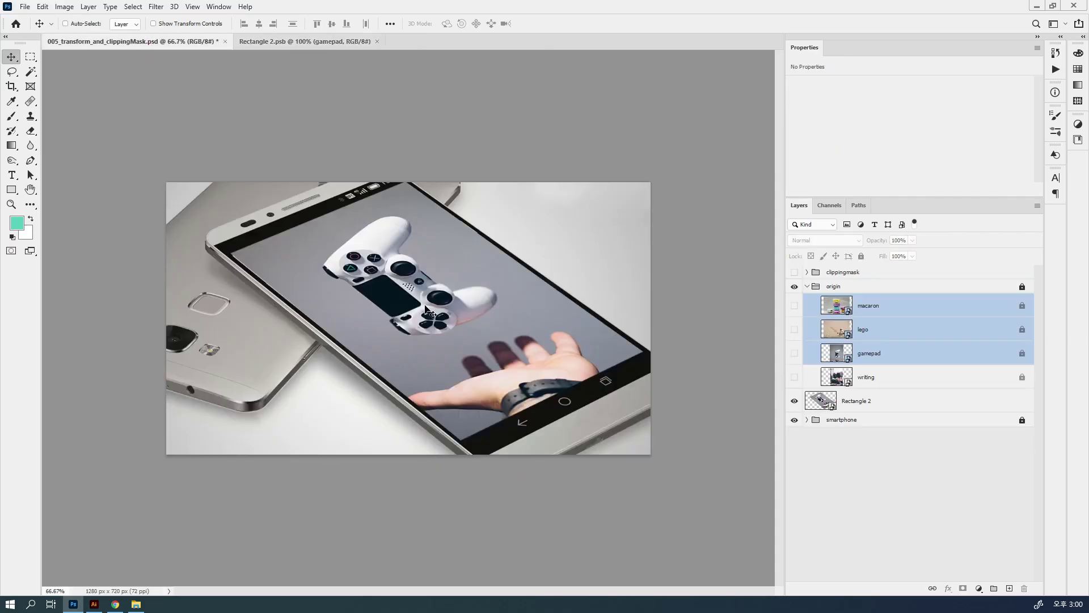
Show the lego image in Rectangle 2.psb, move it to about X -525 px, Y -35 px, save, and check the phone document.
{"action": "left_click", "coordinate": [278, 42]}
{"action": "left_click", "coordinate": [794, 320]}
{"action": "left_click", "coordinate": [860, 320]}
{"action": "left_click_drag", "start_coordinate": [418, 302], "coordinate": [329, 371]}
{"action": "key", "text": "ctrl+s"}
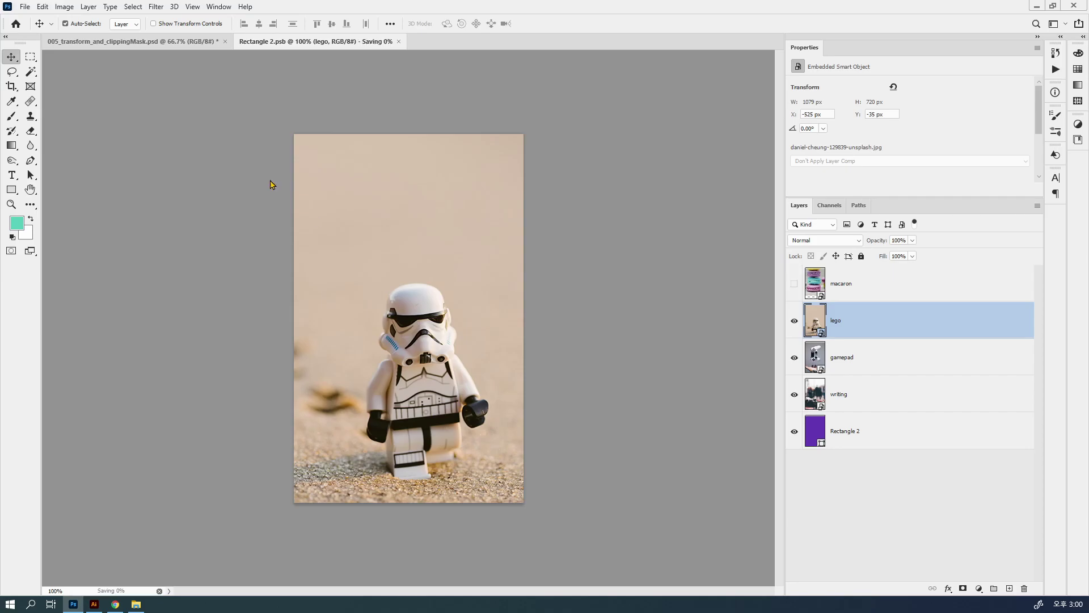
{"action": "left_click", "coordinate": [146, 42]}
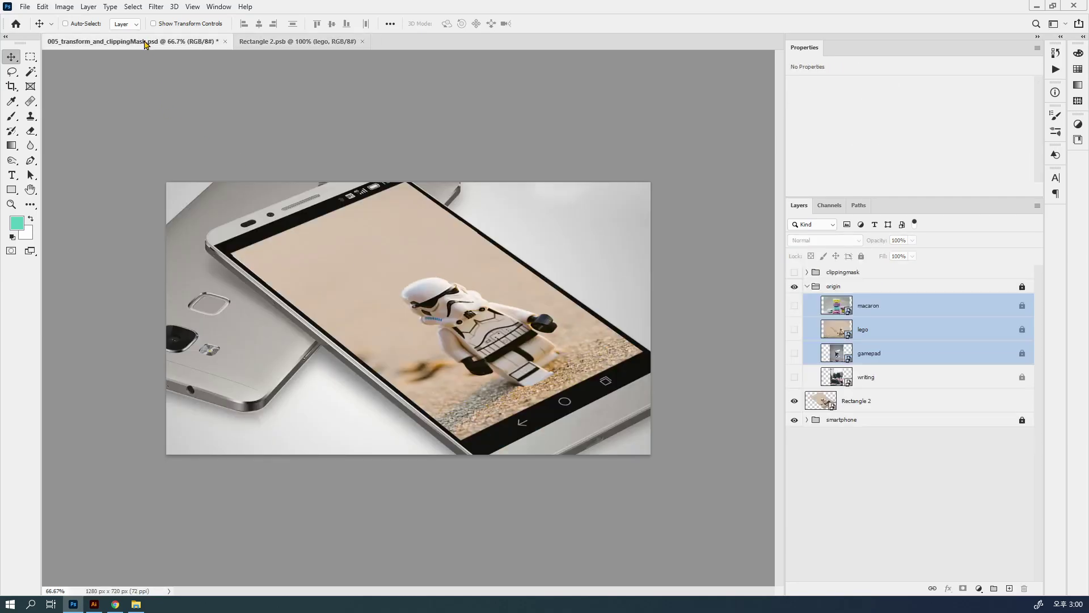
Show the macaron image in Rectangle 2.psb, move it to about X -401 px, Y -105 px, and save the contents.
{"action": "left_click", "coordinate": [271, 44]}
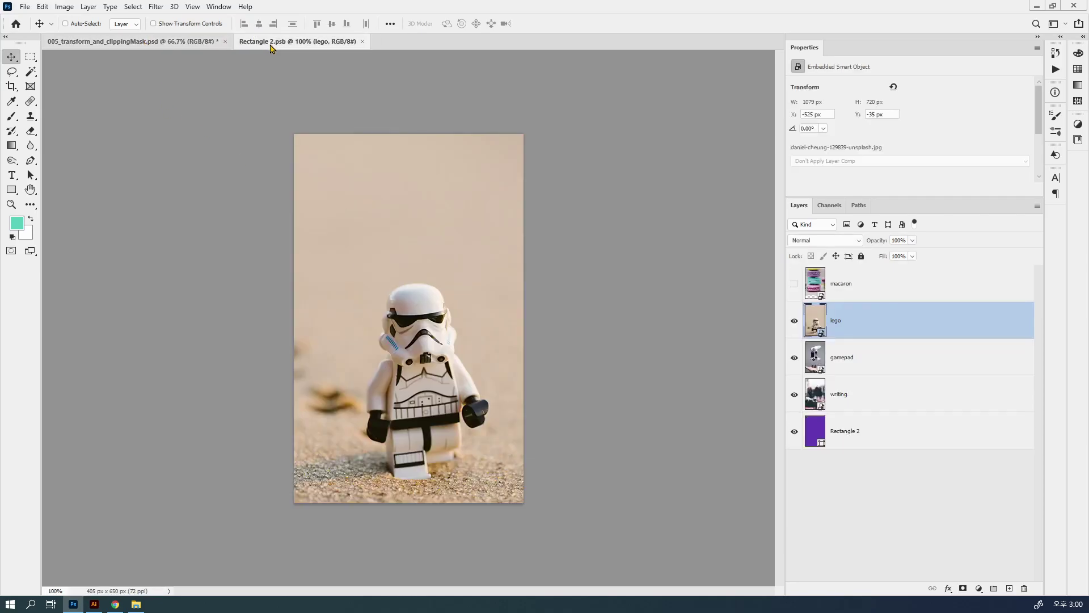
{"action": "left_click", "coordinate": [925, 287]}
{"action": "left_click", "coordinate": [794, 283]}
{"action": "left_click_drag", "start_coordinate": [469, 317], "coordinate": [454, 403]}
{"action": "key", "text": "ctrl+s"}
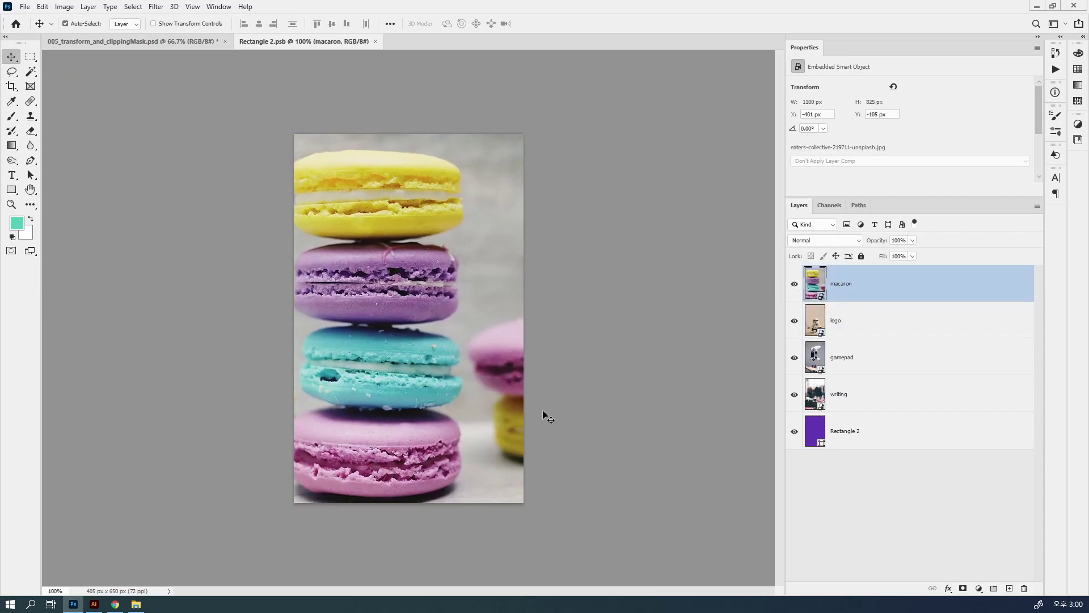
Hide the lego, gamepad, writing and Rectangle 2 layers in Rectangle 2.psb, save it, and return to the phone document.
{"action": "left_click", "coordinate": [794, 321]}
{"action": "left_click", "coordinate": [794, 358]}
{"action": "left_click", "coordinate": [794, 395]}
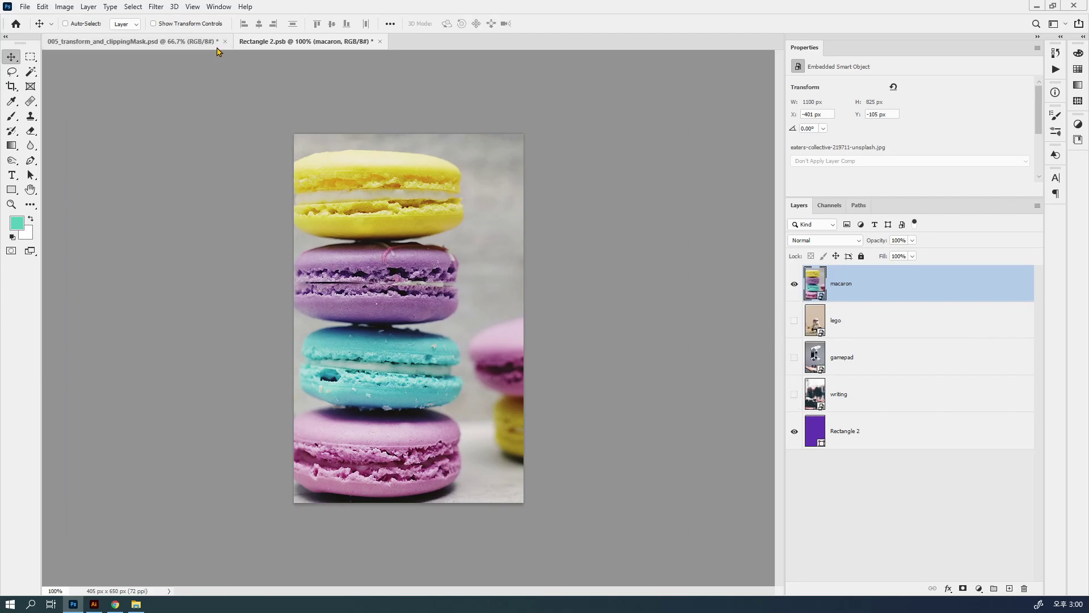
{"action": "left_click", "coordinate": [794, 431]}
{"action": "key", "text": "ctrl+s"}
{"action": "left_click", "coordinate": [131, 45]}
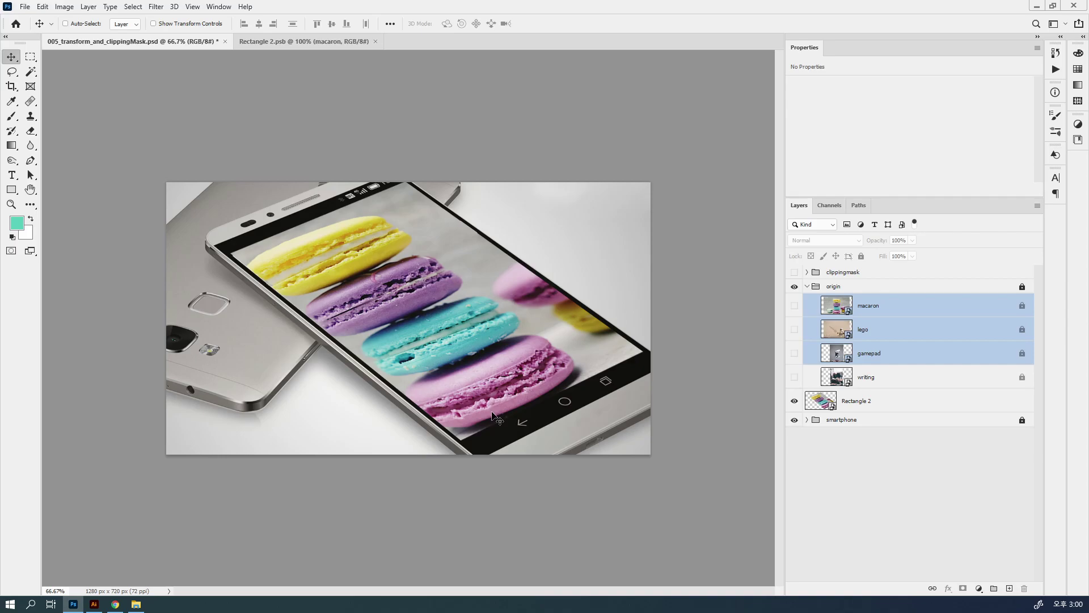
Collapse and hide the origin group in the phone document and select the Rectangle 2 smart object.
{"action": "left_click", "coordinate": [806, 287]}
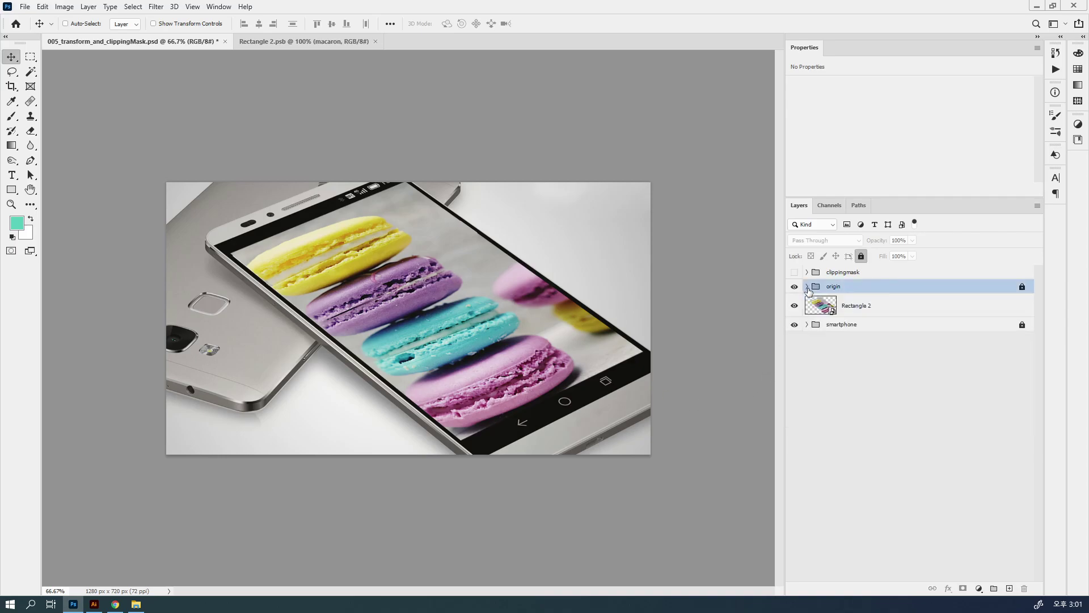
{"action": "left_click", "coordinate": [794, 286]}
{"action": "left_click", "coordinate": [886, 312]}
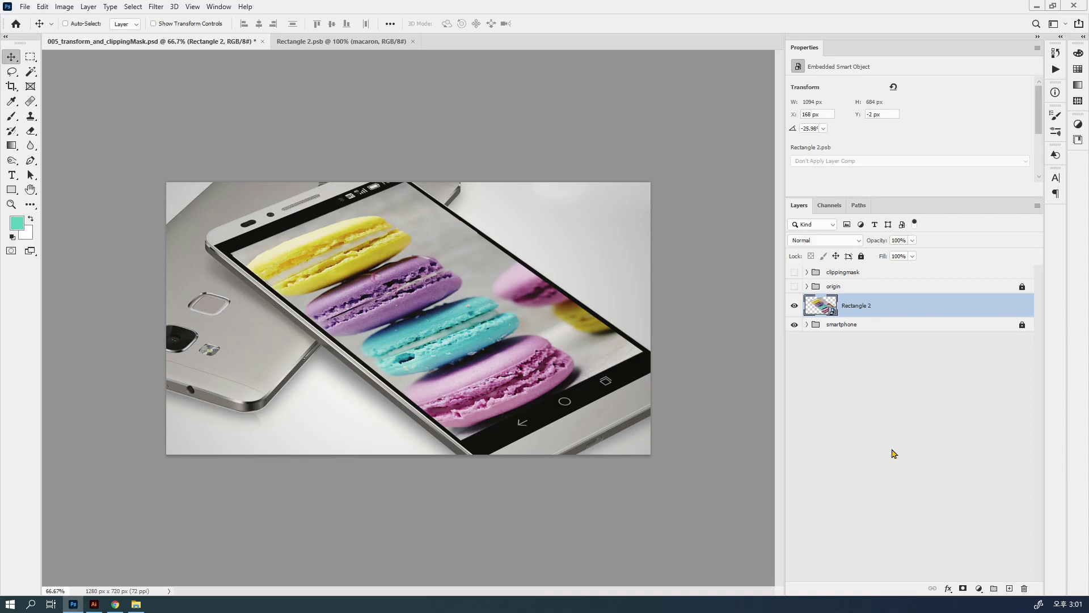
{"action": "key", "text": "ctrl"}
{"action": "mouse_move", "coordinate": [494, 105]}
{"action": "left_mouse_down"}
{"action": "mouse_move", "coordinate": [517, 129]}
{"action": "mouse_move", "coordinate": [523, 110]}
{"action": "mouse_move", "coordinate": [530, 126]}
{"action": "mouse_move", "coordinate": [563, 98]}
{"action": "mouse_move", "coordinate": [573, 102]}
{"action": "mouse_move", "coordinate": [568, 116]}
{"action": "mouse_move", "coordinate": [608, 103]}
{"action": "left_mouse_up"}
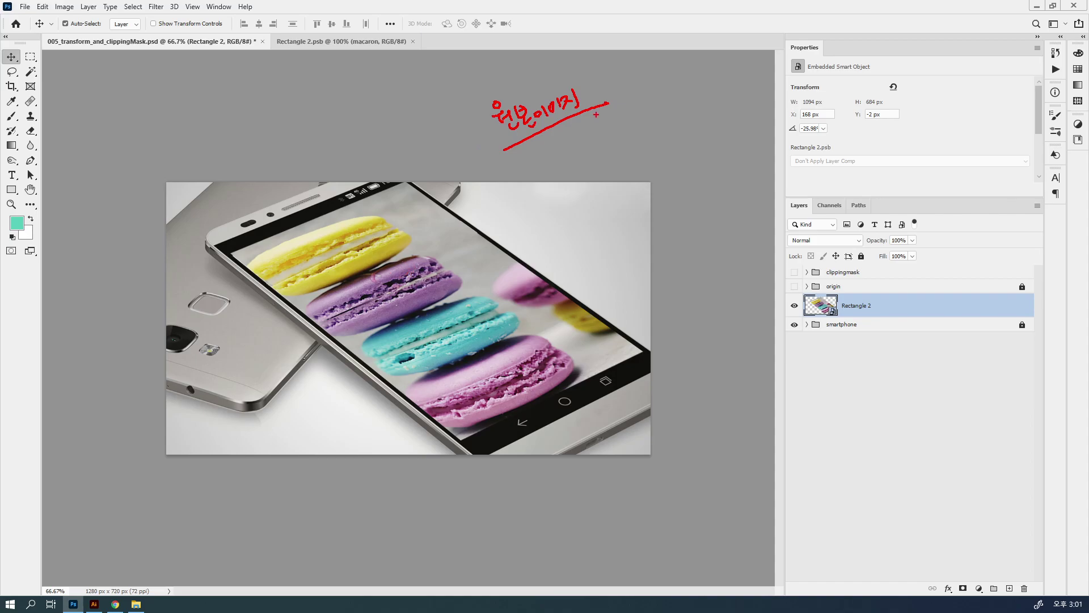
{"action": "mouse_move", "coordinate": [617, 70]}
{"action": "left_mouse_down"}
{"action": "mouse_move", "coordinate": [630, 83]}
{"action": "mouse_move", "coordinate": [641, 68]}
{"action": "mouse_move", "coordinate": [655, 91]}
{"action": "mouse_move", "coordinate": [665, 74]}
{"action": "left_mouse_up"}
{"action": "mouse_move", "coordinate": [619, 117]}
{"action": "left_mouse_down"}
{"action": "mouse_move", "coordinate": [686, 83]}
{"action": "mouse_move", "coordinate": [599, 66]}
{"action": "mouse_move", "coordinate": [619, 117]}
{"action": "left_mouse_up"}
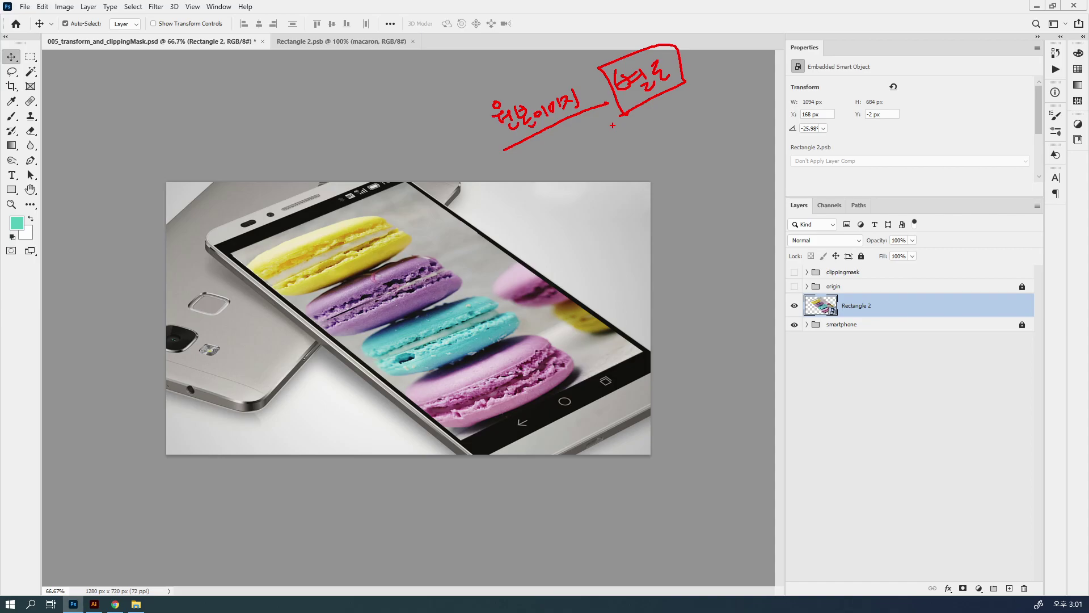
{"action": "key", "text": "Escape"}
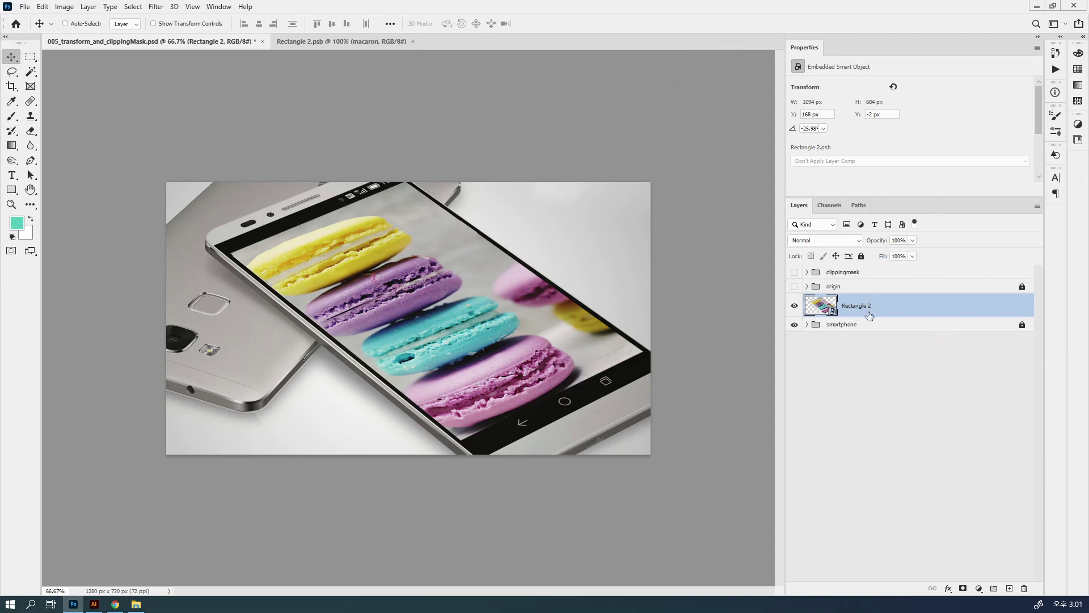
Duplicate the Rectangle 2 smart object and scale the copy to about 589 × 367 px in the phone screen's upper-left area.
{"action": "left_click", "coordinate": [794, 305]}
{"action": "left_click", "coordinate": [794, 305]}
{"action": "key", "text": "ctrl+j"}
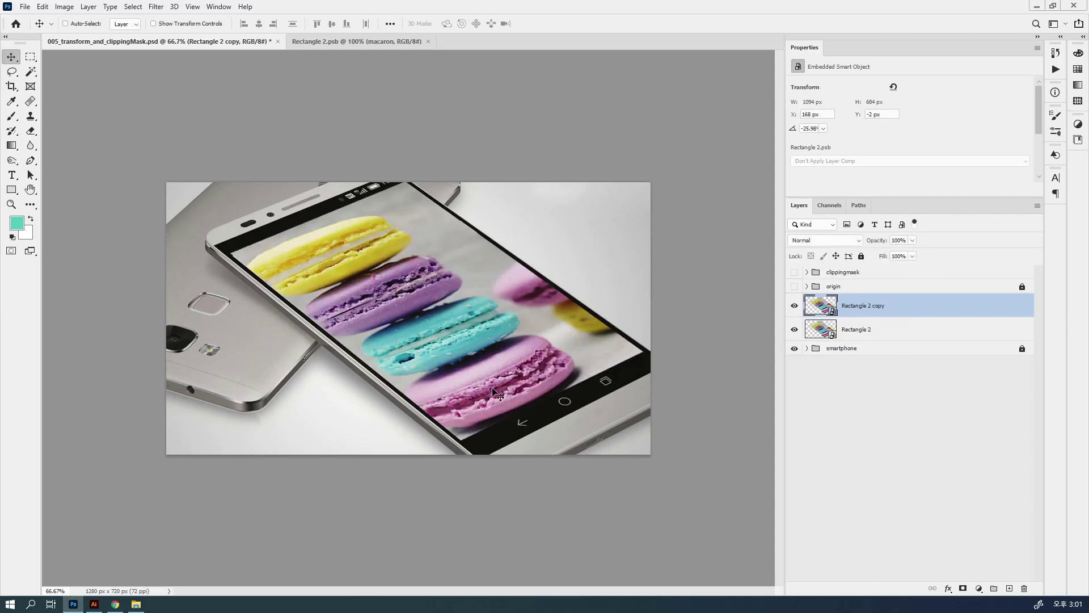
{"action": "key", "text": "ctrl+t"}
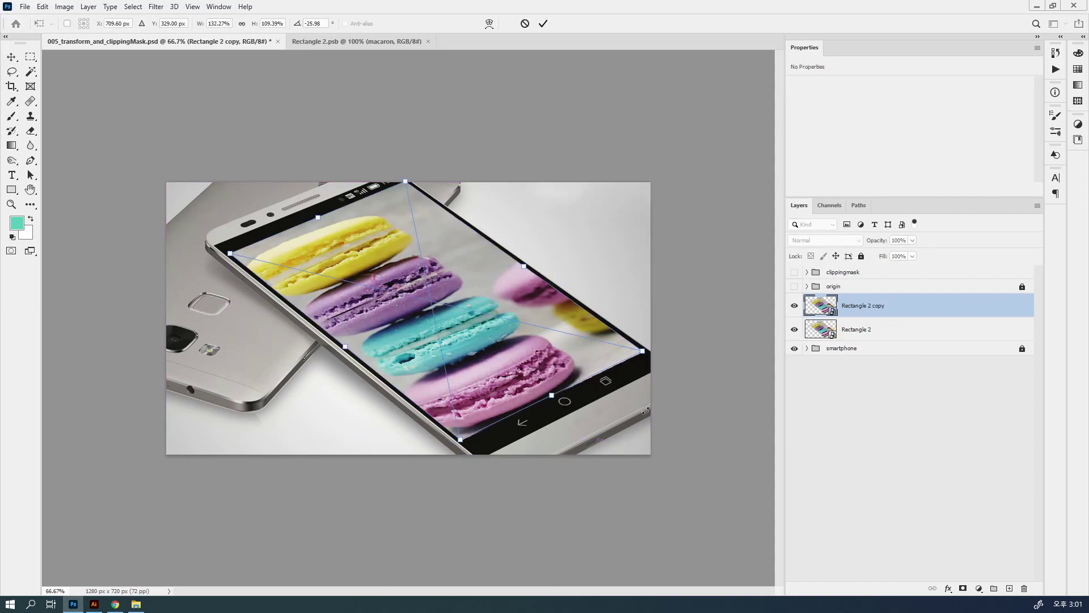
{"action": "left_click_drag", "start_coordinate": [646, 353], "coordinate": [452, 305]}
{"action": "key", "text": "Return"}
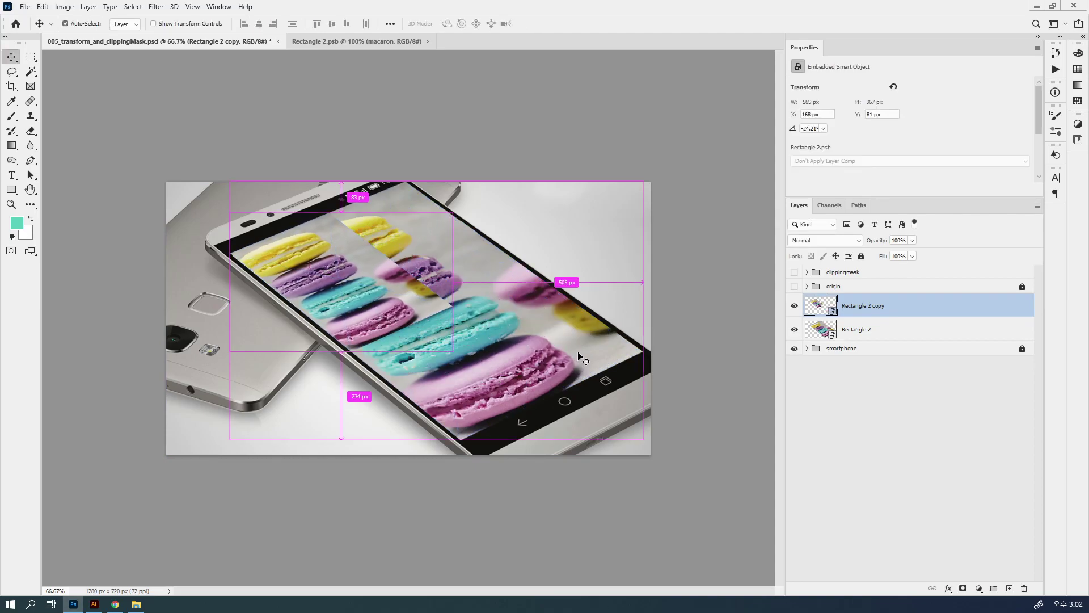
Scale the original Rectangle 2 smart object to about 526 × 312 px in the phone screen's lower-right area, at about X 742 px, Y 241 px.
{"action": "left_click", "coordinate": [584, 361], "text": "ctrl"}
{"action": "key", "text": "ctrl+t"}
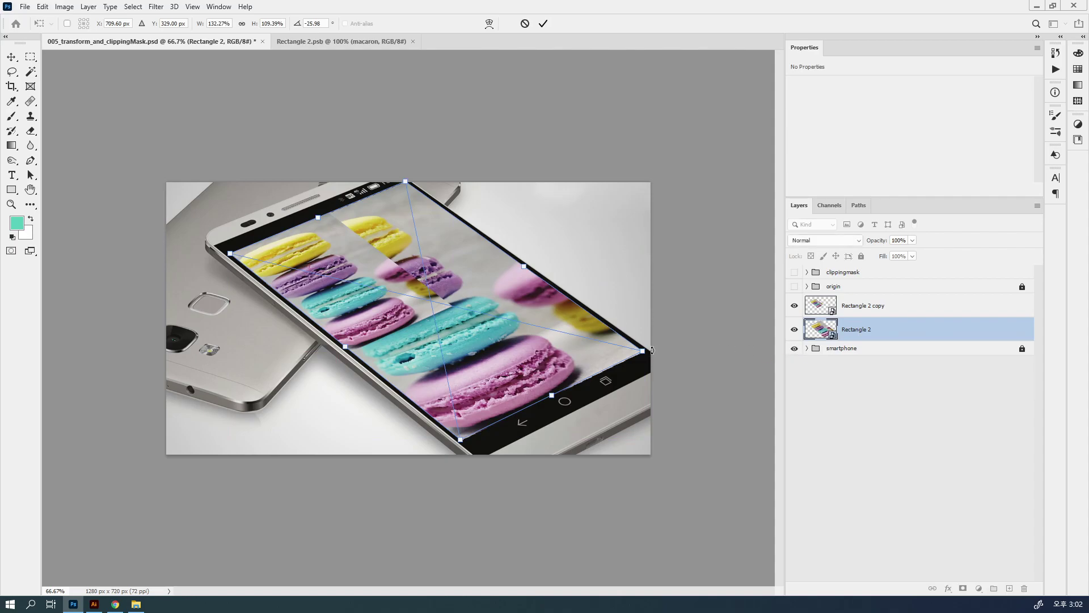
{"action": "mouse_move", "coordinate": [646, 351]}
{"action": "left_mouse_down"}
{"action": "mouse_move", "coordinate": [446, 320]}
{"action": "mouse_move", "coordinate": [634, 353]}
{"action": "left_mouse_up"}
{"action": "left_click_drag", "start_coordinate": [408, 294], "coordinate": [451, 306]}
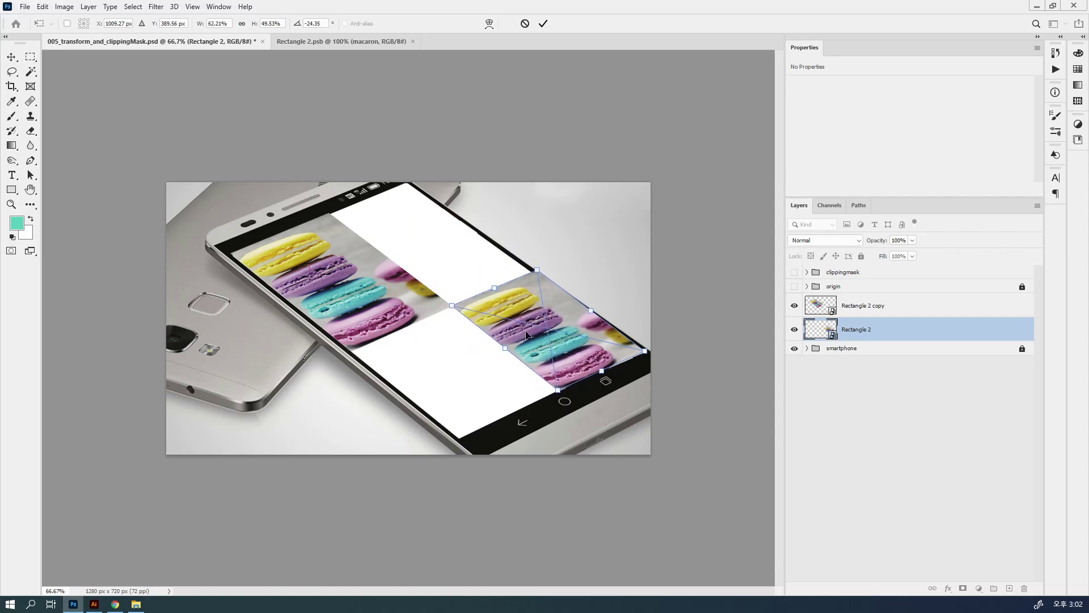
{"action": "key", "text": "Return"}
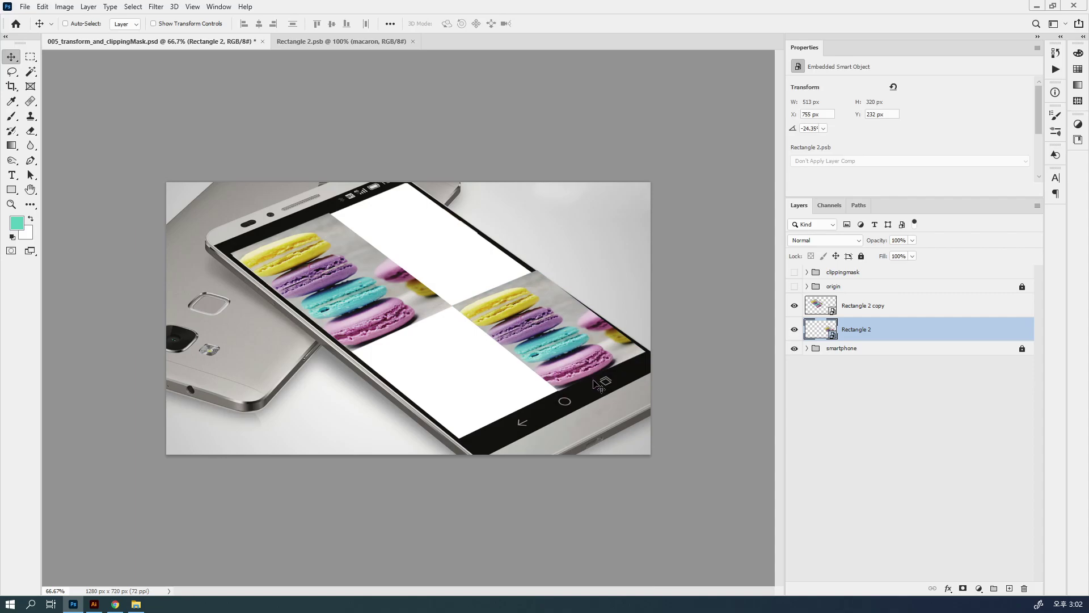
{"action": "key", "text": "ctrl+t"}
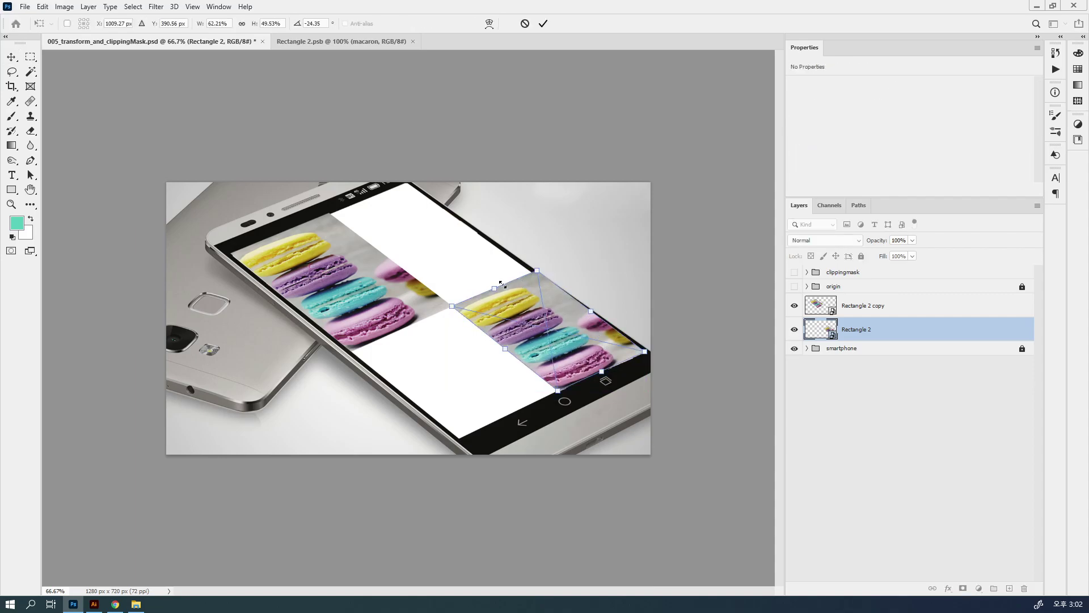
{"action": "left_click_drag", "start_coordinate": [494, 288], "coordinate": [490, 291]}
{"action": "key", "text": "Return"}
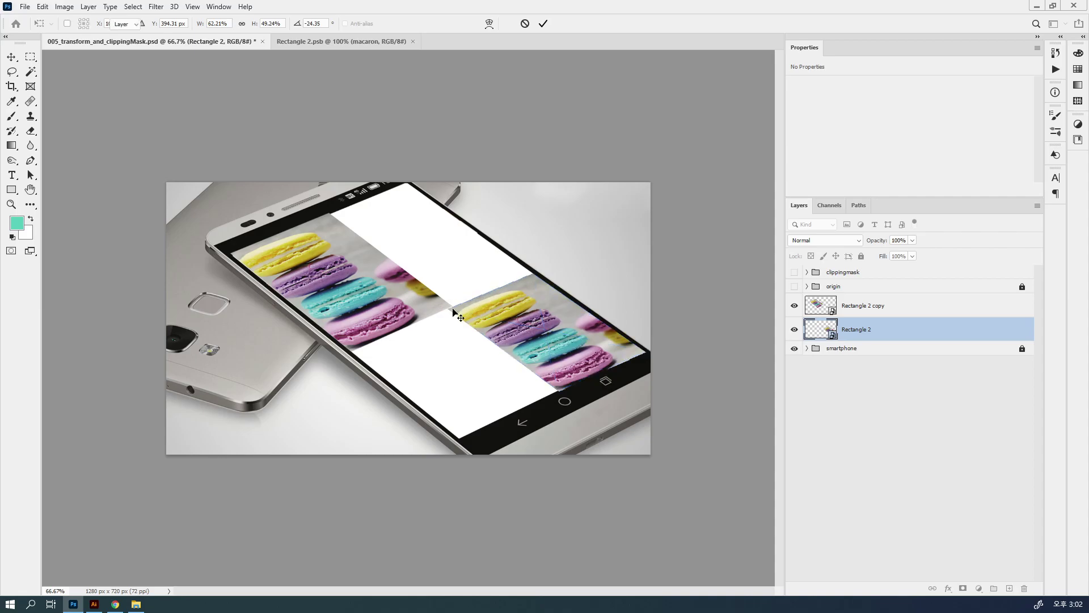
Adjust the long inner edge of the Rectangle 2 copy with Free Transform to about 593 × 364 px.
{"action": "left_click", "coordinate": [387, 287]}
{"action": "key", "text": "ctrl+t"}
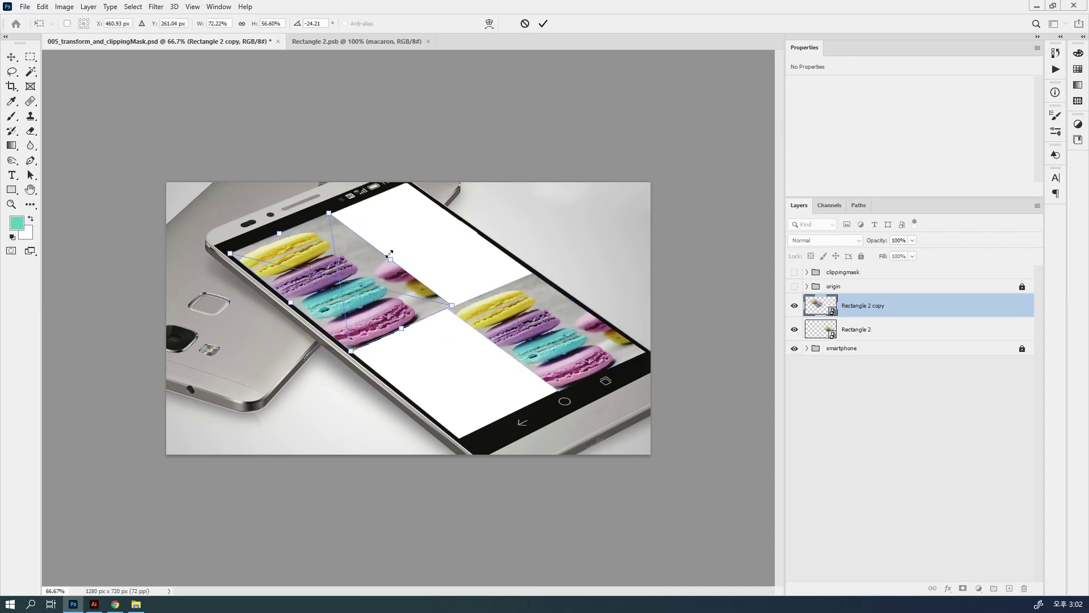
{"action": "left_click_drag", "start_coordinate": [392, 260], "coordinate": [394, 261]}
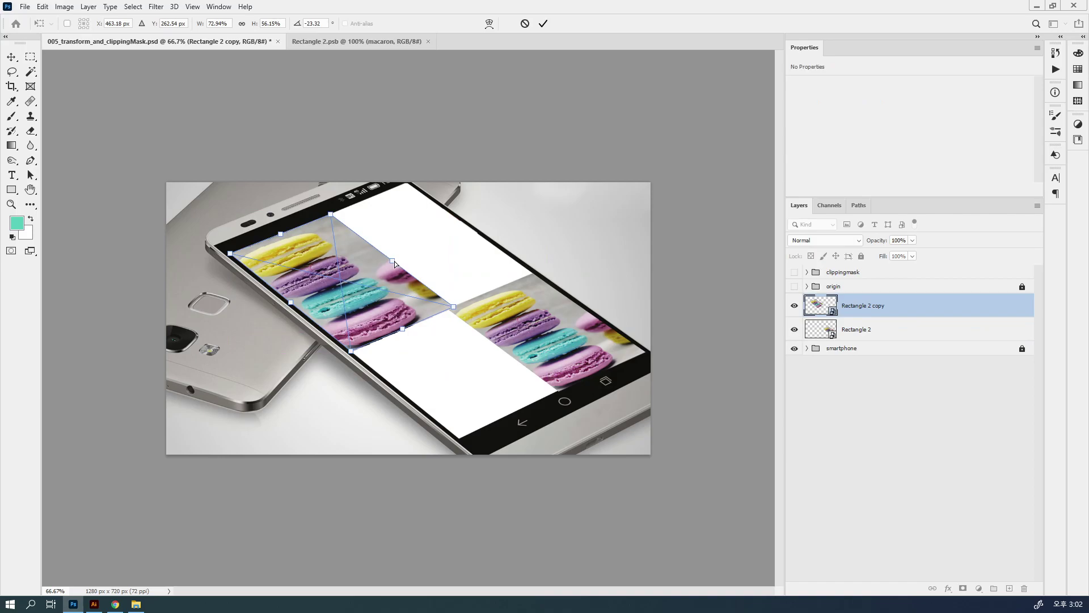
{"action": "key", "text": "Return"}
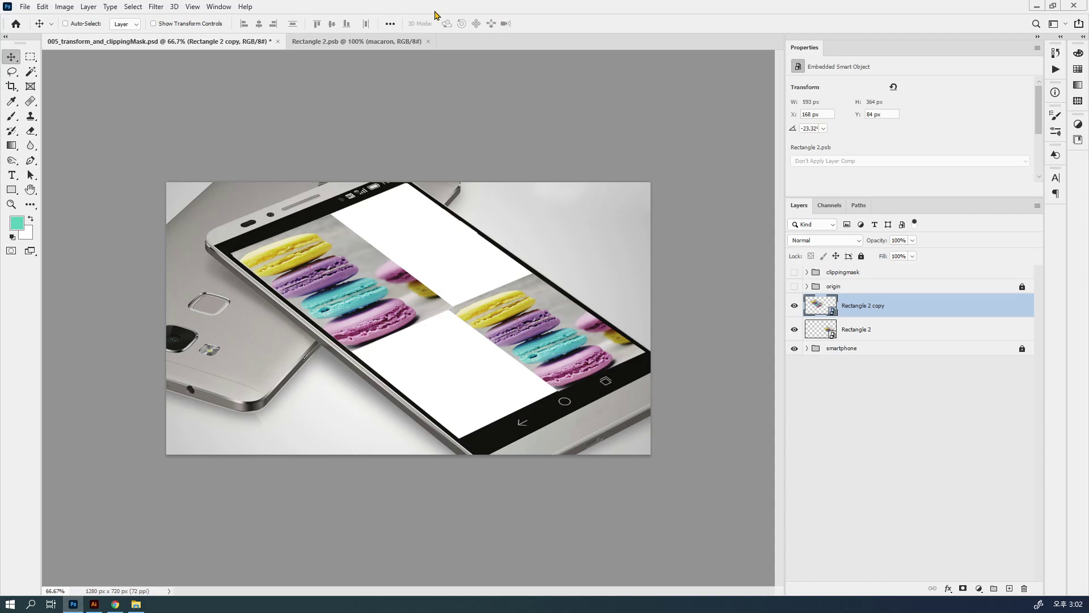
Close Rectangle 2.psb and reopen its contents from the original Rectangle 2 layer in the phone document.
{"action": "left_click", "coordinate": [429, 42]}
{"action": "left_click", "coordinate": [861, 334]}
{"action": "left_click", "coordinate": [864, 308]}
{"action": "left_click", "coordinate": [861, 328]}
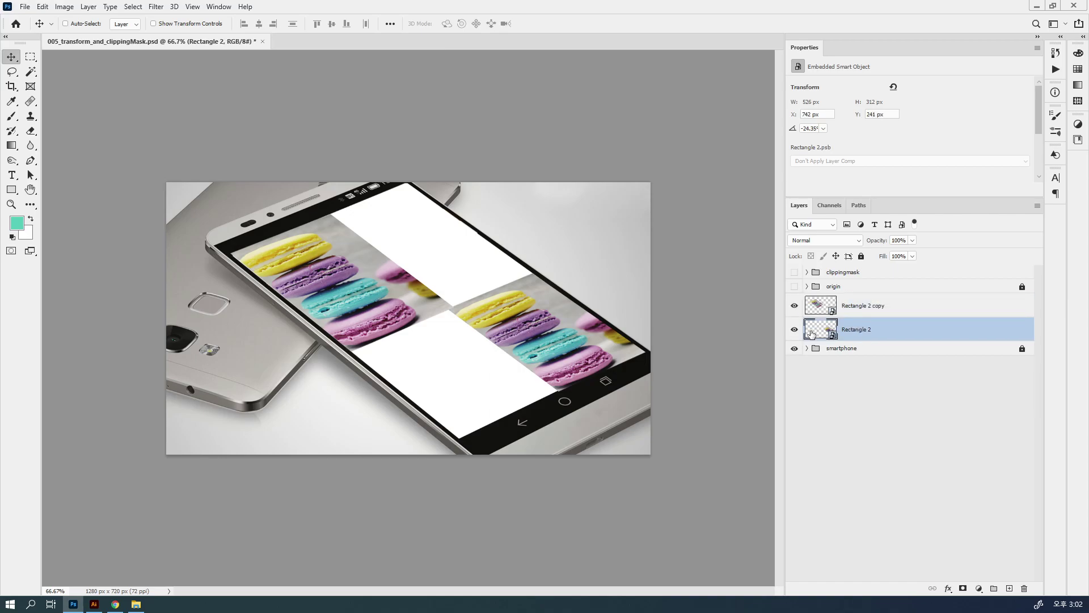
{"action": "double_click", "coordinate": [820, 330]}
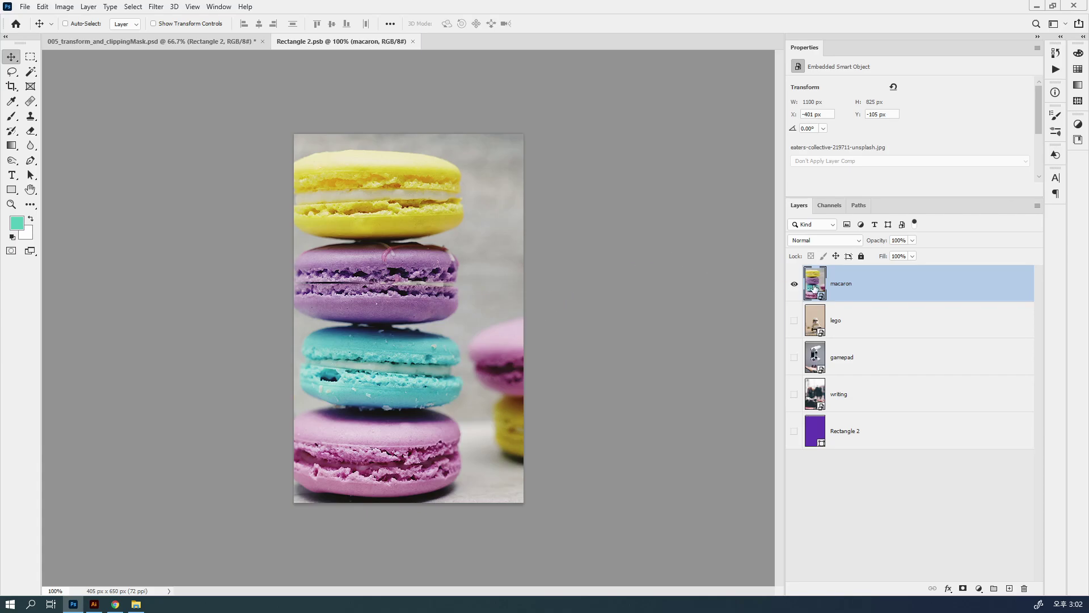
Hide the macaron layer in Rectangle 2.psb and show and select the lego layer.
{"action": "left_click", "coordinate": [794, 285]}
{"action": "left_click", "coordinate": [794, 321]}
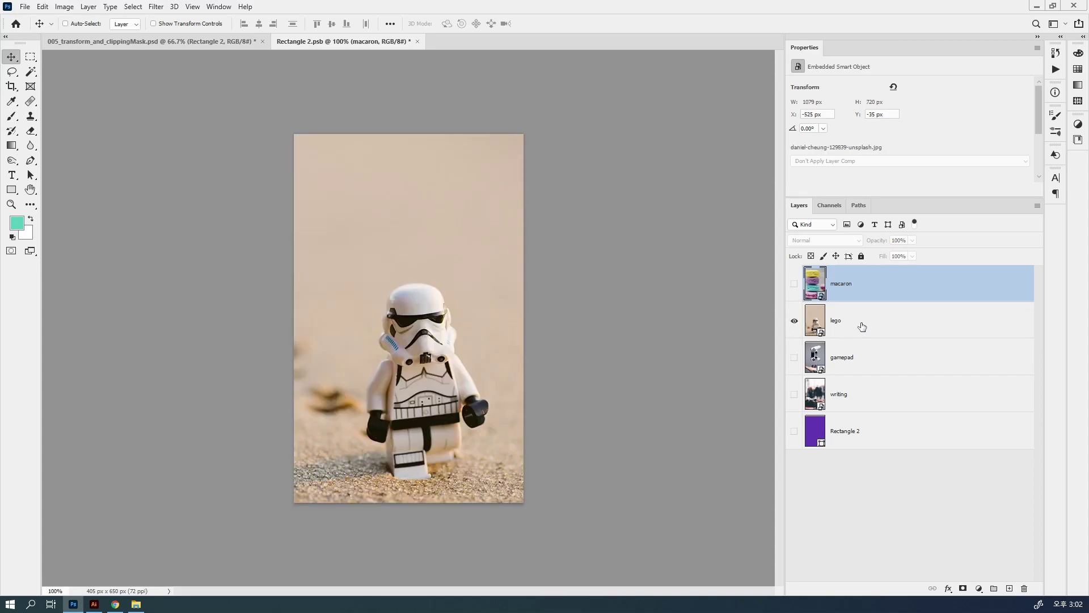
{"action": "left_click", "coordinate": [858, 322]}
{"action": "left_click", "coordinate": [25, 6]}
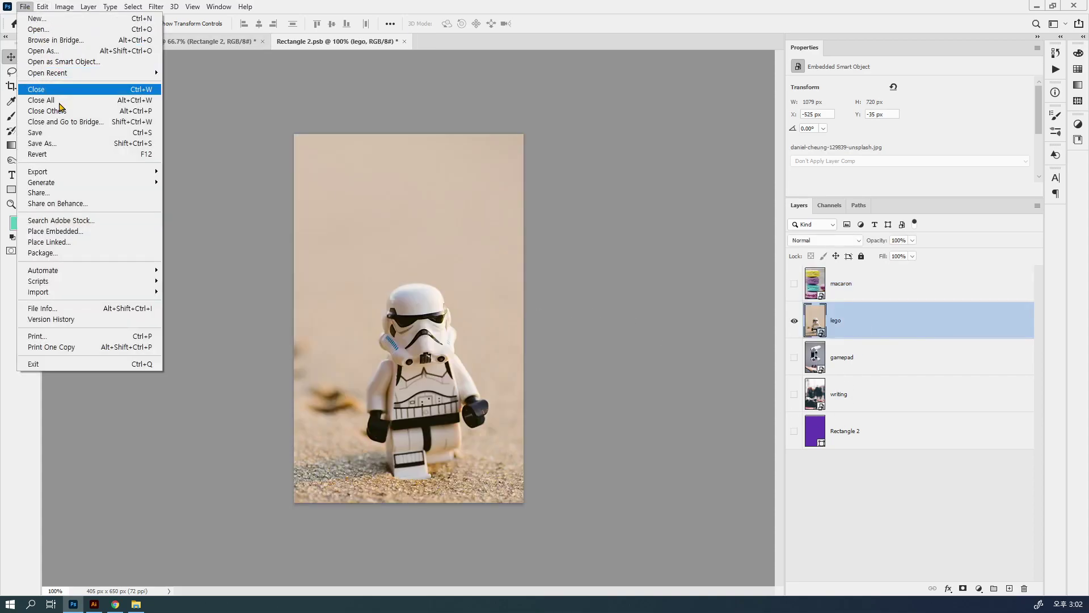
{"action": "left_click", "coordinate": [81, 126]}
{"action": "key", "text": "Escape"}
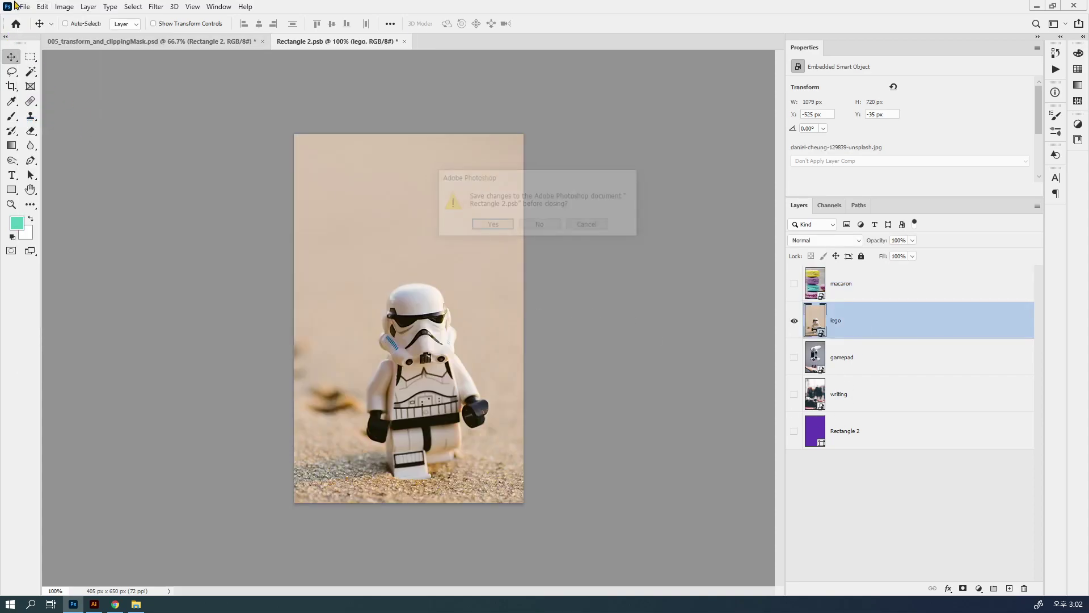
Save the changed contents of Rectangle 2.psb.
{"action": "left_click", "coordinate": [25, 6]}
{"action": "left_click", "coordinate": [51, 133]}
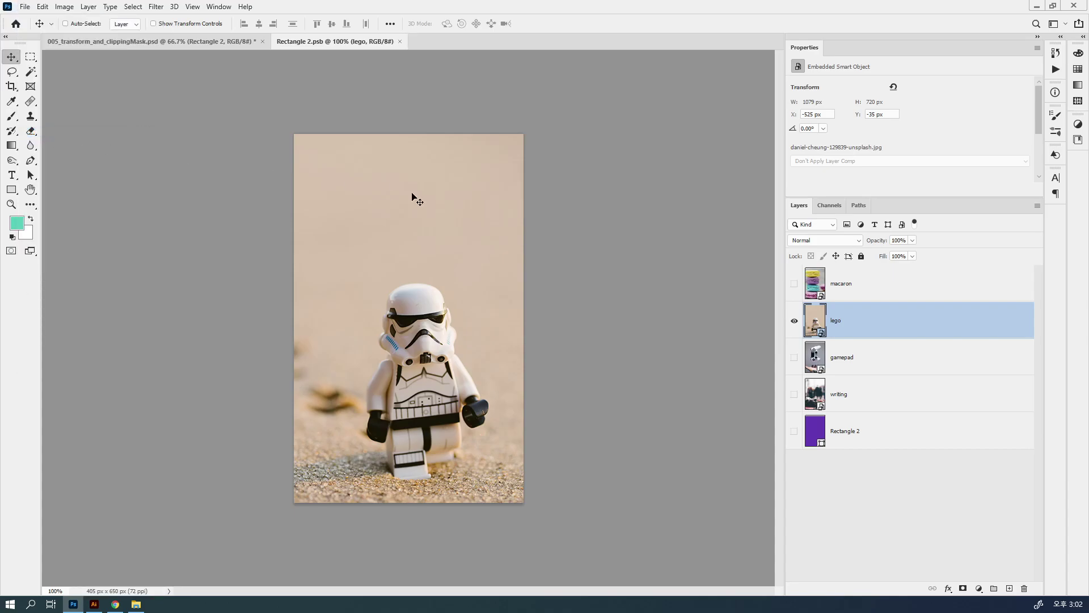
Close Rectangle 2.psb and bring up the layer commands for Rectangle 2 to find New Smart Object via Copy.
{"action": "left_click", "coordinate": [400, 42]}
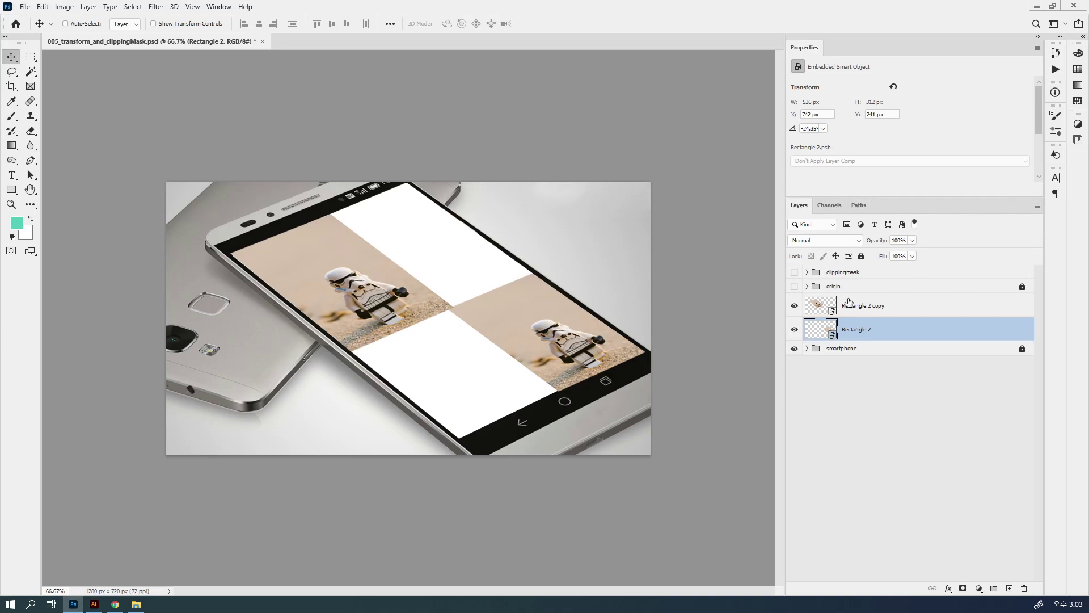
{"action": "right_click", "coordinate": [921, 341]}
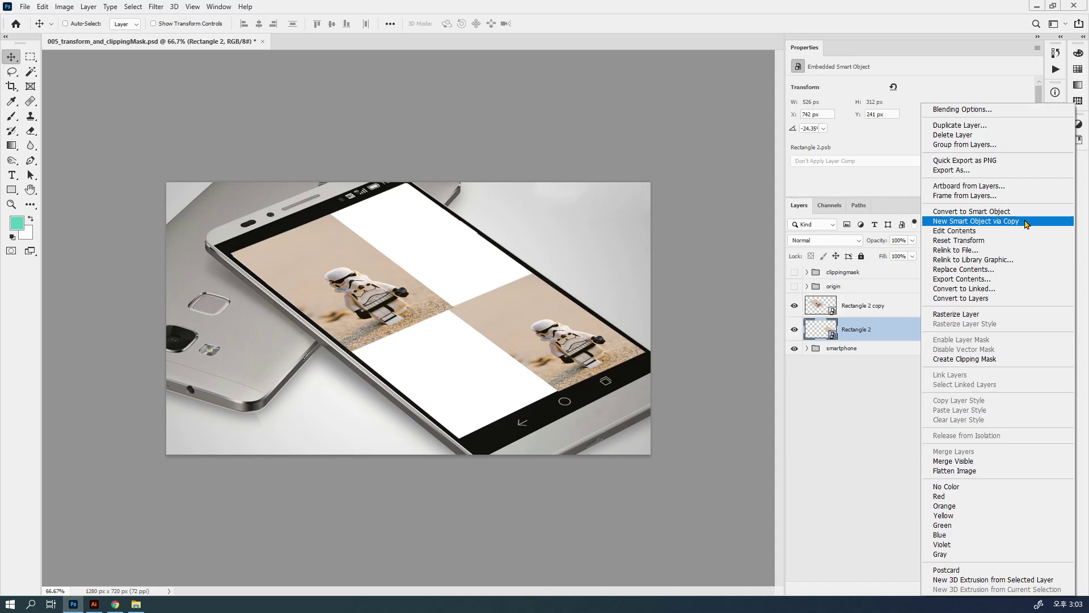
{"action": "key", "text": "ctrl+2"}
{"action": "mouse_move", "coordinate": [945, 229]}
{"action": "left_mouse_down"}
{"action": "mouse_move", "coordinate": [929, 215]}
{"action": "mouse_move", "coordinate": [949, 223]}
{"action": "left_mouse_up"}
{"action": "mouse_move", "coordinate": [925, 227]}
{"action": "left_mouse_down"}
{"action": "mouse_move", "coordinate": [855, 171]}
{"action": "mouse_move", "coordinate": [736, 137]}
{"action": "mouse_move", "coordinate": [752, 130]}
{"action": "mouse_move", "coordinate": [748, 152]}
{"action": "left_mouse_up"}
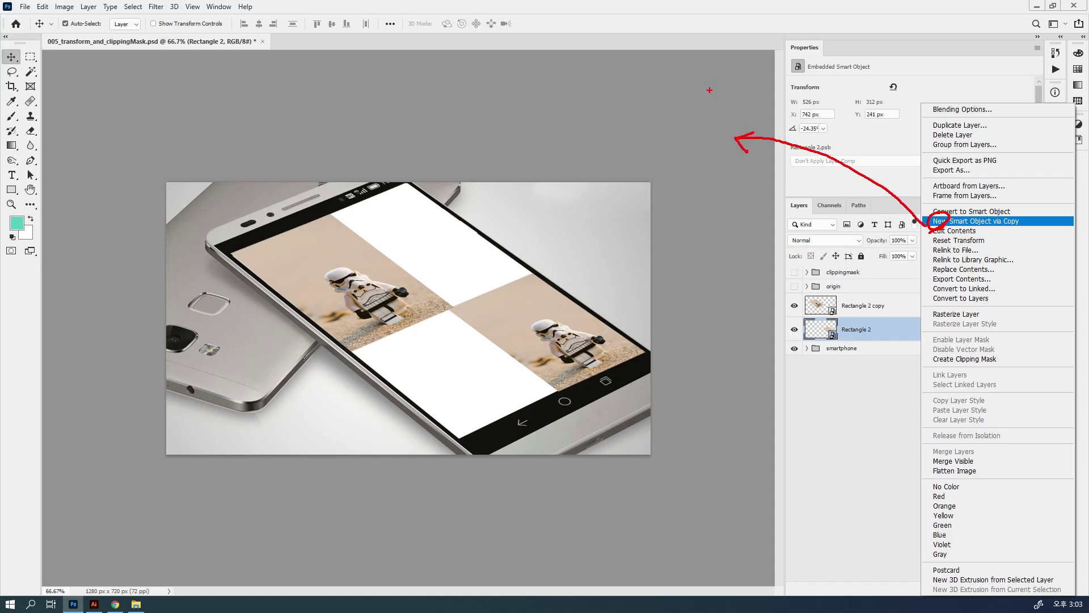
{"action": "mouse_move", "coordinate": [634, 134]}
{"action": "left_mouse_down"}
{"action": "mouse_move", "coordinate": [630, 149]}
{"action": "mouse_move", "coordinate": [647, 145]}
{"action": "left_mouse_up"}
{"action": "left_click_drag", "start_coordinate": [648, 137], "coordinate": [648, 157]}
{"action": "left_click_drag", "start_coordinate": [653, 130], "coordinate": [658, 142]}
{"action": "mouse_move", "coordinate": [662, 135]}
{"action": "left_mouse_down"}
{"action": "mouse_move", "coordinate": [671, 148]}
{"action": "mouse_move", "coordinate": [684, 128]}
{"action": "left_mouse_up"}
{"action": "mouse_move", "coordinate": [683, 128]}
{"action": "left_mouse_down"}
{"action": "mouse_move", "coordinate": [680, 141]}
{"action": "mouse_move", "coordinate": [691, 134]}
{"action": "mouse_move", "coordinate": [693, 147]}
{"action": "left_mouse_up"}
{"action": "left_click_drag", "start_coordinate": [693, 136], "coordinate": [705, 131]}
{"action": "mouse_move", "coordinate": [624, 182]}
{"action": "left_mouse_down"}
{"action": "mouse_move", "coordinate": [714, 152]}
{"action": "mouse_move", "coordinate": [695, 182]}
{"action": "left_mouse_up"}
{"action": "left_click_drag", "start_coordinate": [691, 176], "coordinate": [703, 181]}
{"action": "left_click_drag", "start_coordinate": [696, 176], "coordinate": [702, 175]}
{"action": "mouse_move", "coordinate": [710, 162]}
{"action": "left_mouse_down"}
{"action": "mouse_move", "coordinate": [729, 181]}
{"action": "mouse_move", "coordinate": [750, 175]}
{"action": "left_mouse_up"}
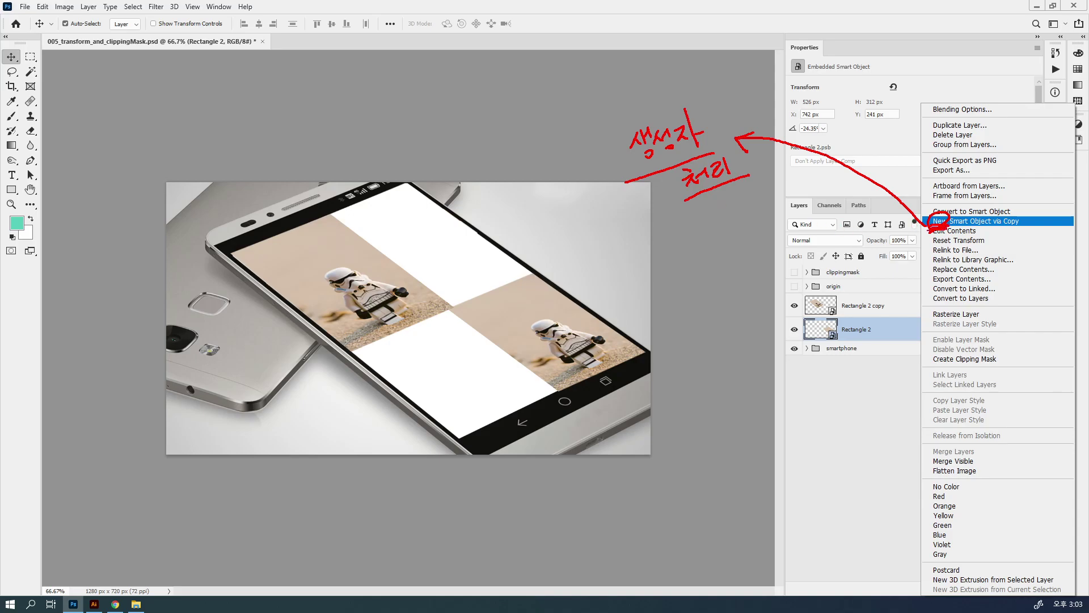
{"action": "mouse_move", "coordinate": [837, 334]}
{"action": "left_mouse_down"}
{"action": "mouse_move", "coordinate": [804, 346]}
{"action": "mouse_move", "coordinate": [805, 319]}
{"action": "mouse_move", "coordinate": [850, 322]}
{"action": "mouse_move", "coordinate": [847, 343]}
{"action": "left_mouse_up"}
{"action": "mouse_move", "coordinate": [784, 305]}
{"action": "left_mouse_down"}
{"action": "mouse_move", "coordinate": [768, 333]}
{"action": "mouse_move", "coordinate": [793, 333]}
{"action": "left_mouse_up"}
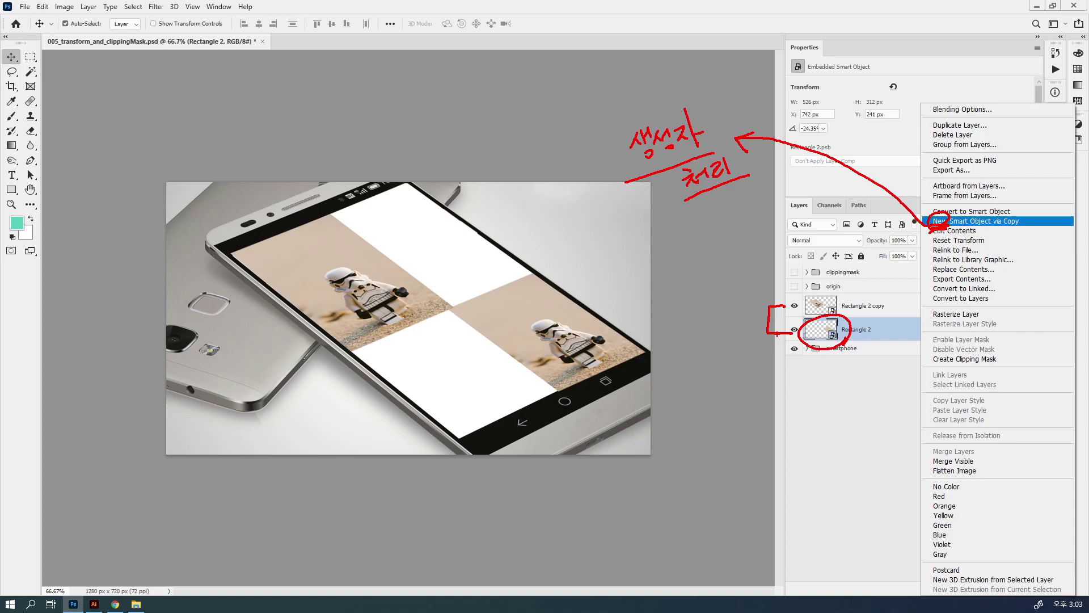
{"action": "key", "text": "w"}
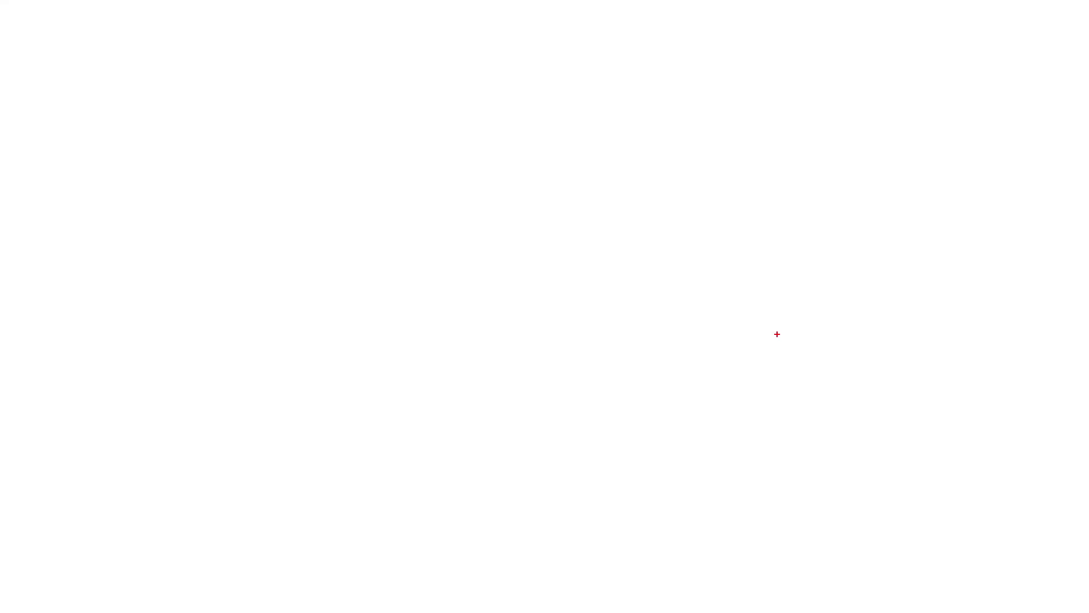
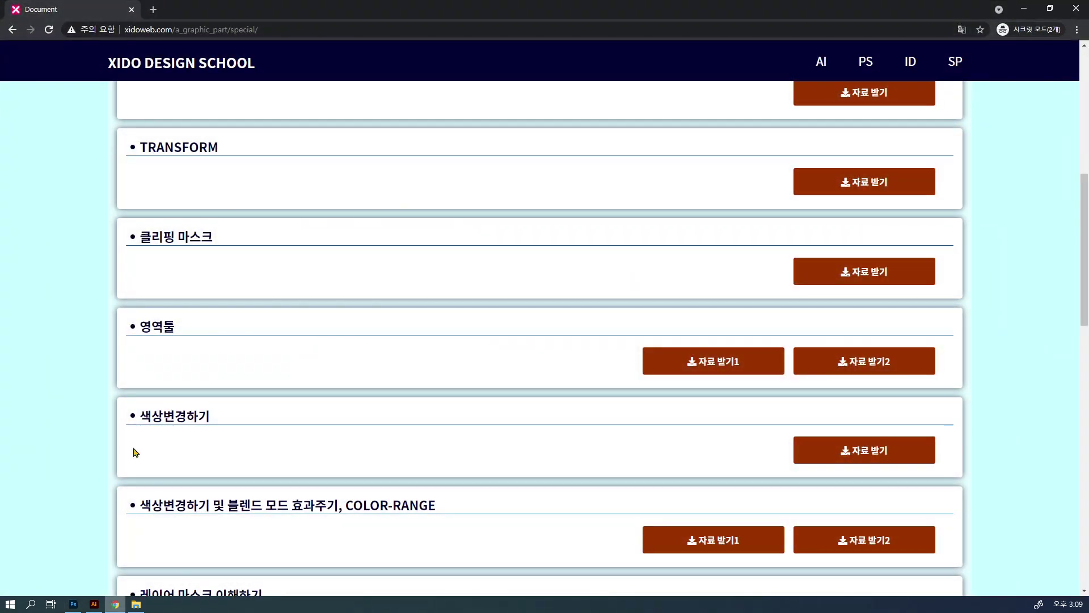
Search Google Images for "logo template" in a new browser tab and look through the results.
{"action": "left_click", "coordinate": [150, 10]}
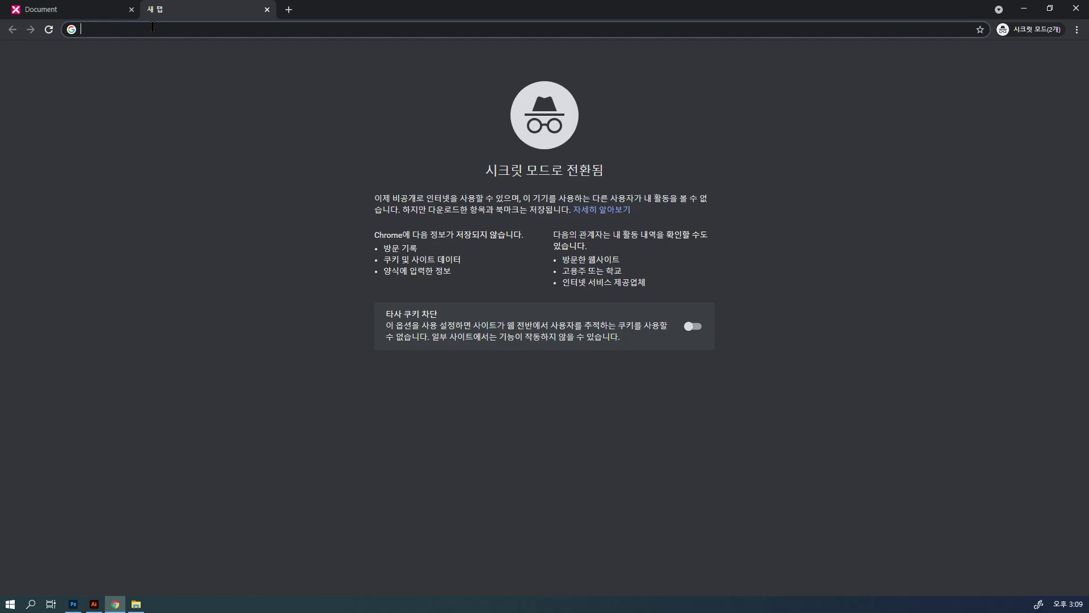
{"action": "type", "text": "logo template"}
{"action": "key", "text": "Return"}
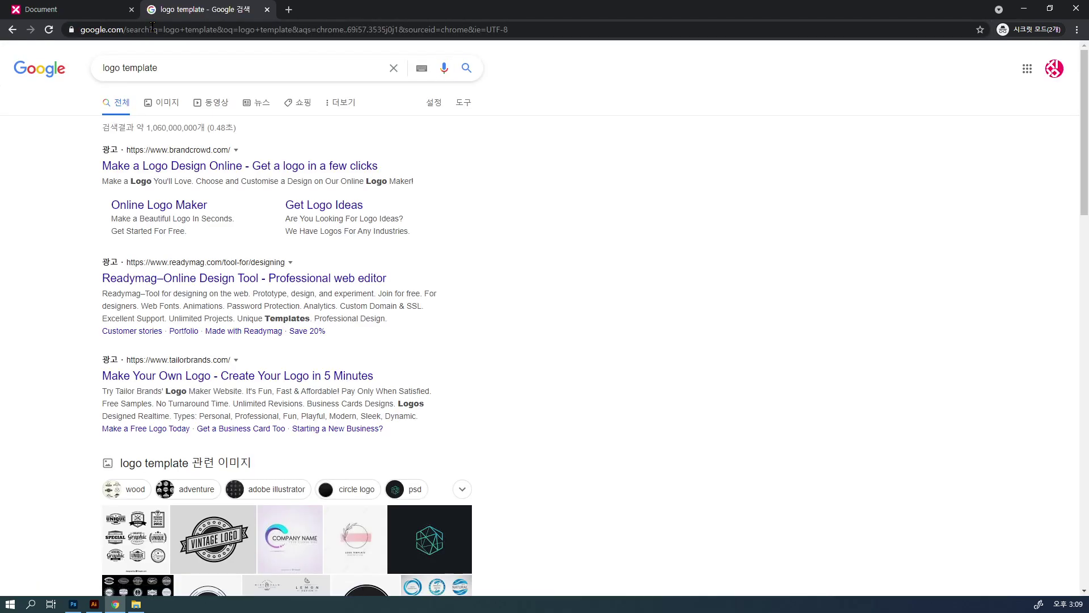
{"action": "left_click", "coordinate": [168, 104]}
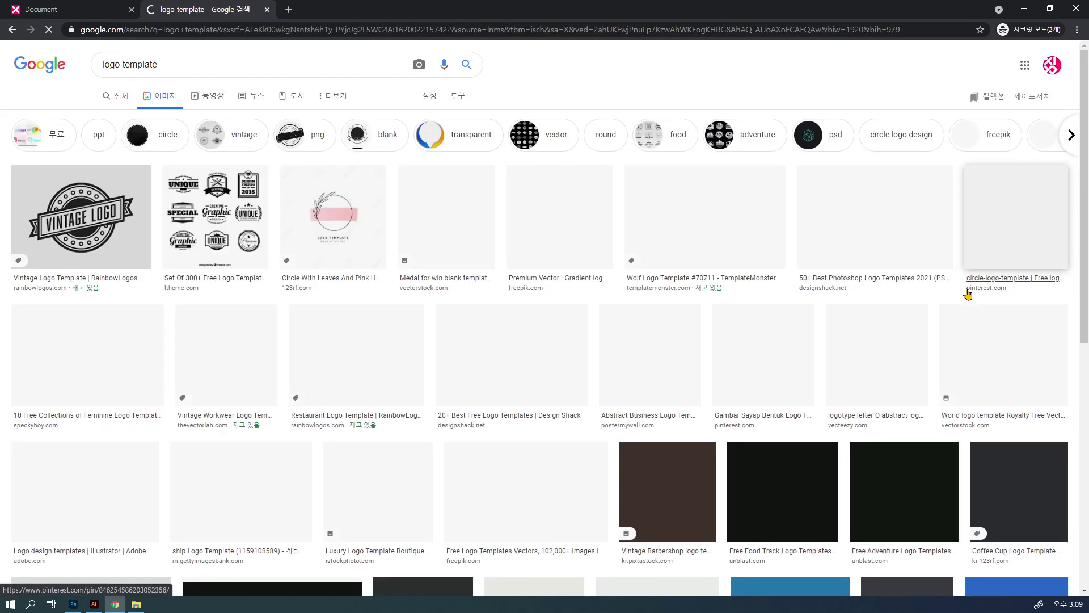
{"action": "scroll", "coordinate": [728, 454], "scroll_direction": "down", "scroll_amount": 14}
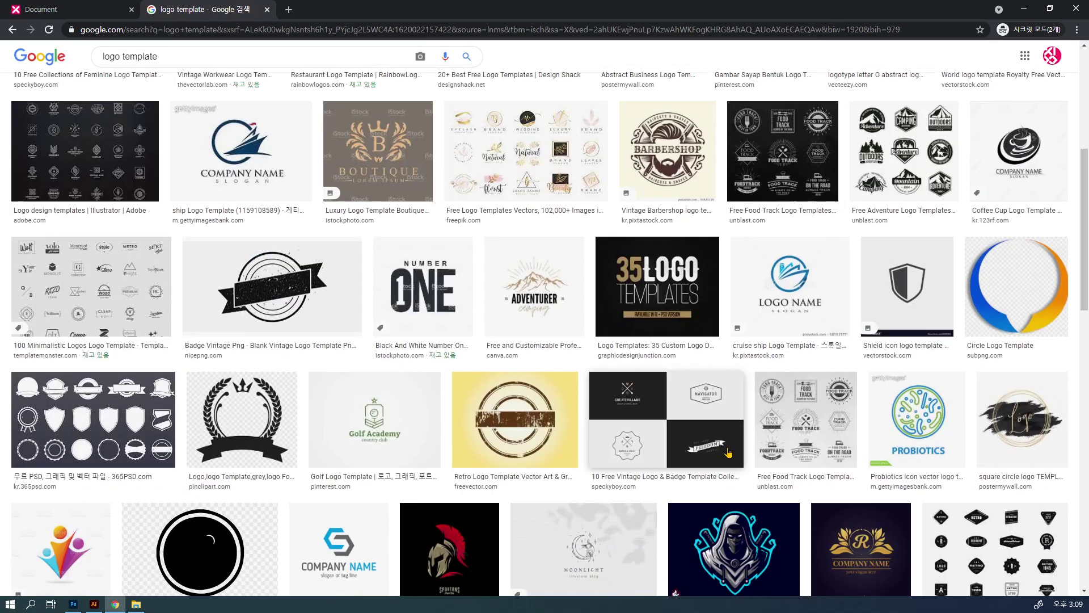
{"action": "scroll", "coordinate": [728, 452], "scroll_direction": "down", "scroll_amount": 6}
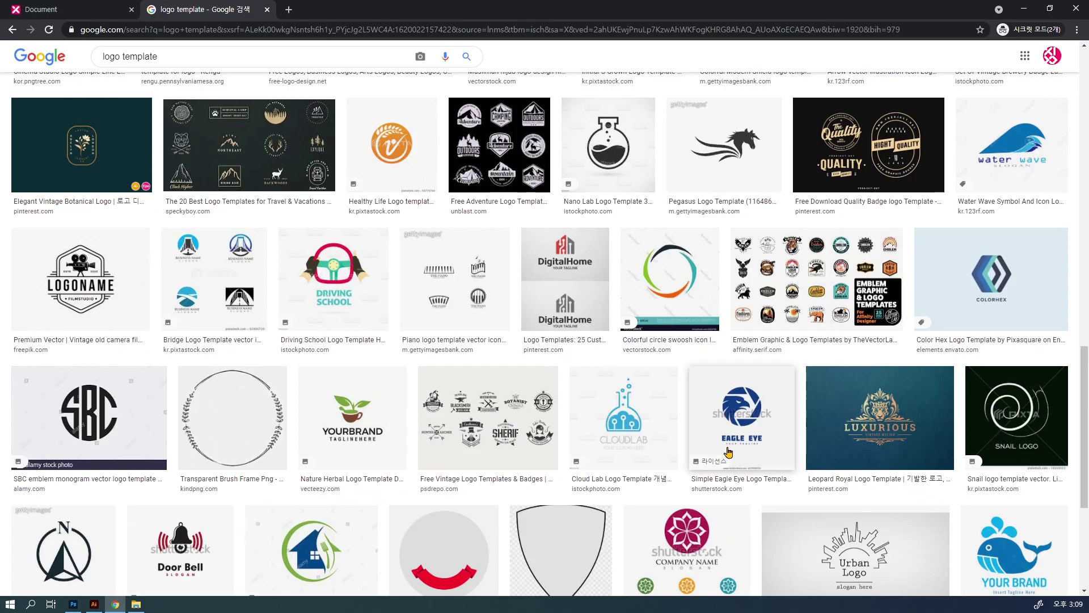
{"action": "scroll", "coordinate": [728, 452], "scroll_direction": "up", "scroll_amount": 11}
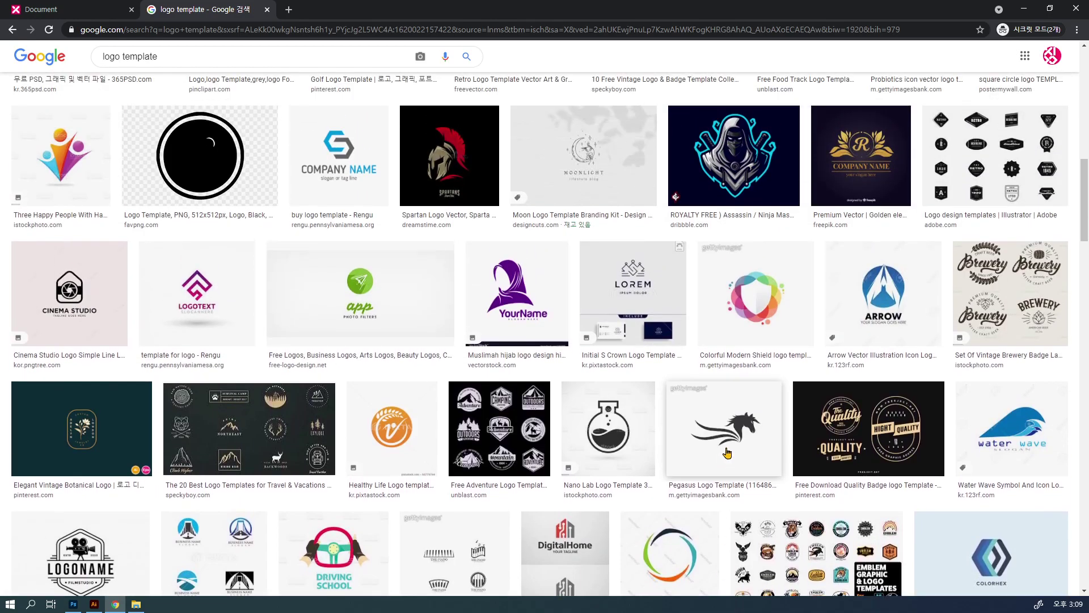
{"action": "scroll", "coordinate": [729, 452], "scroll_direction": "up", "scroll_amount": 7}
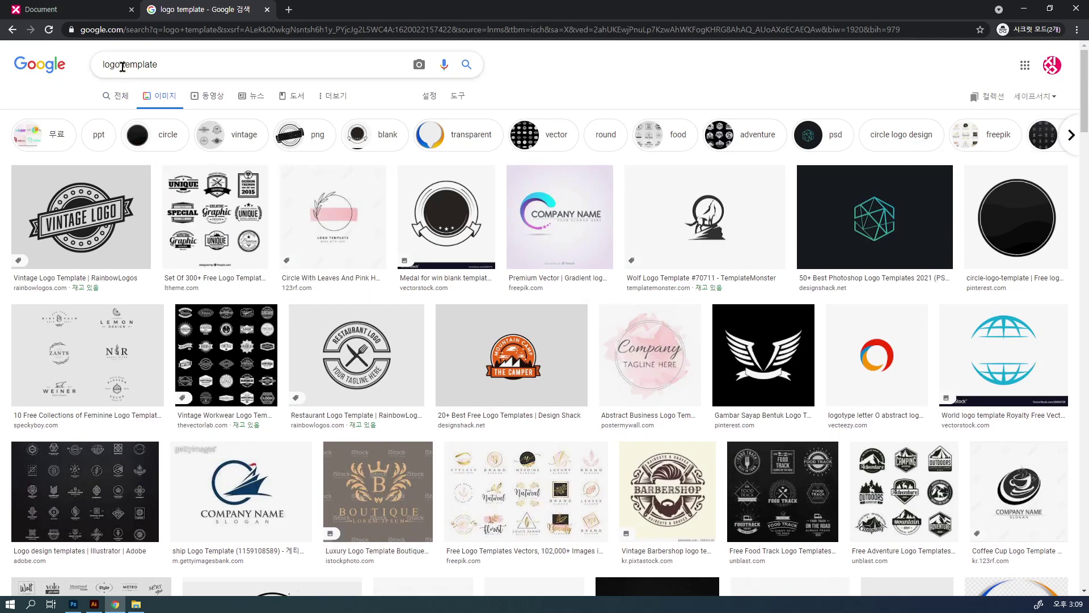
Change the image search to "logo psd".
{"action": "left_click_drag", "start_coordinate": [123, 67], "coordinate": [201, 73]}
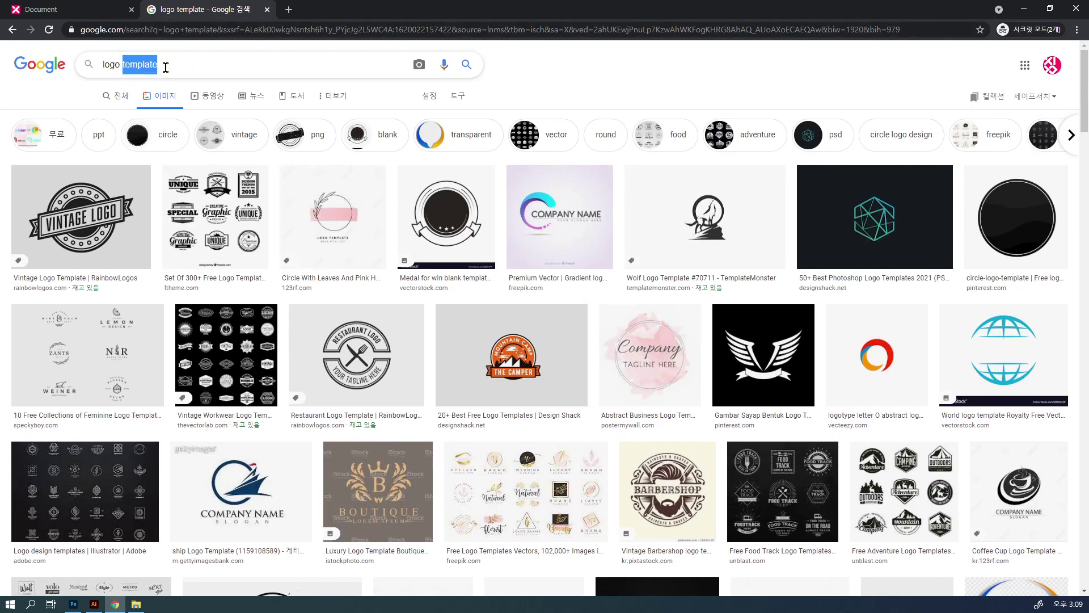
{"action": "type", "text": "psd"}
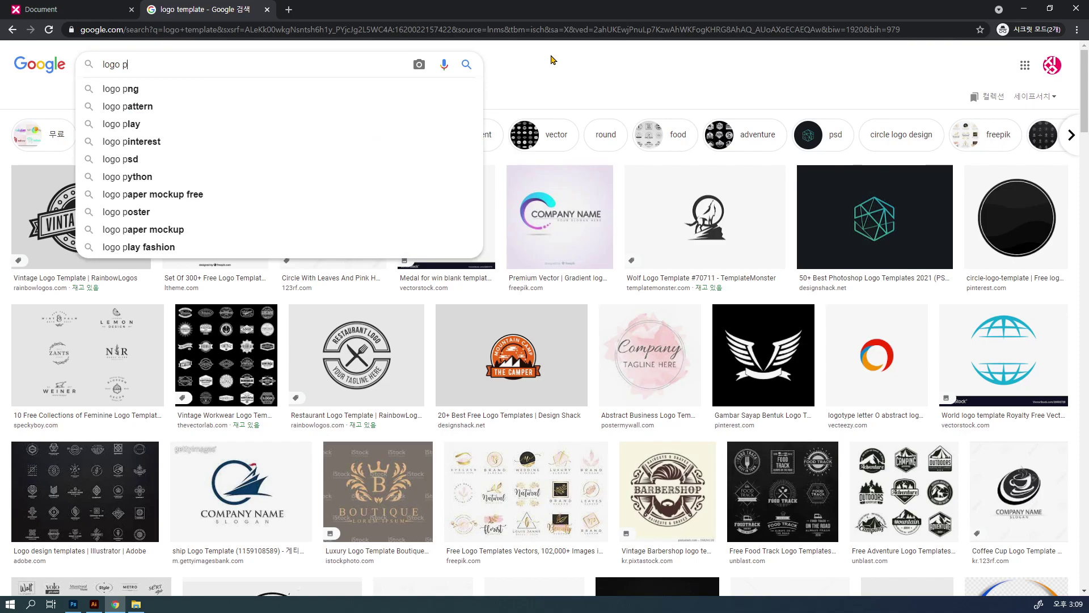
{"action": "key", "text": "Return"}
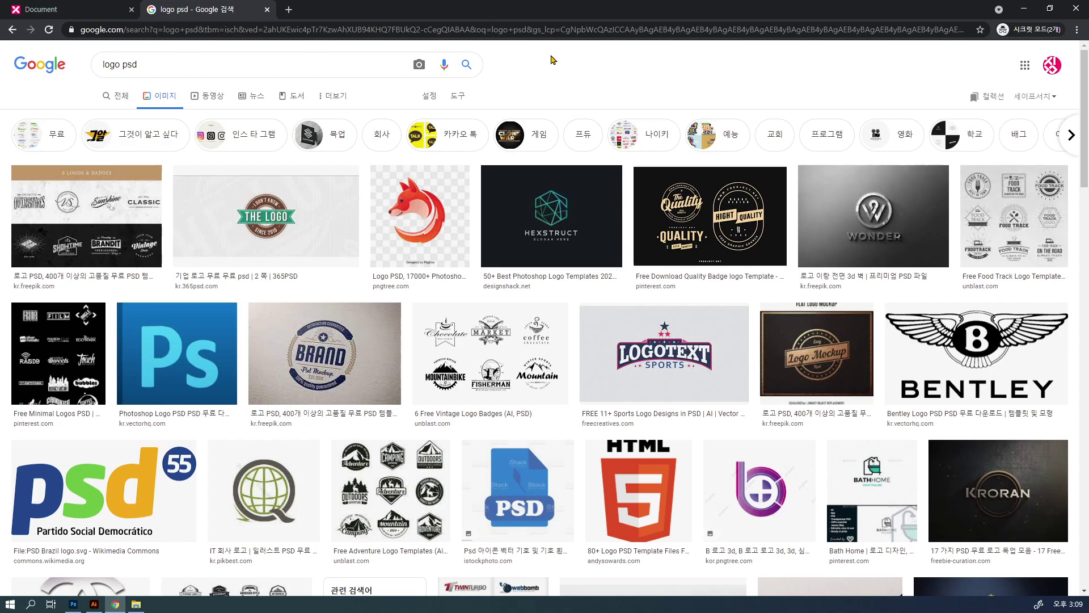
Preview the 3D wall WONDER logo result and open its Freepik page.
{"action": "left_click", "coordinate": [871, 224]}
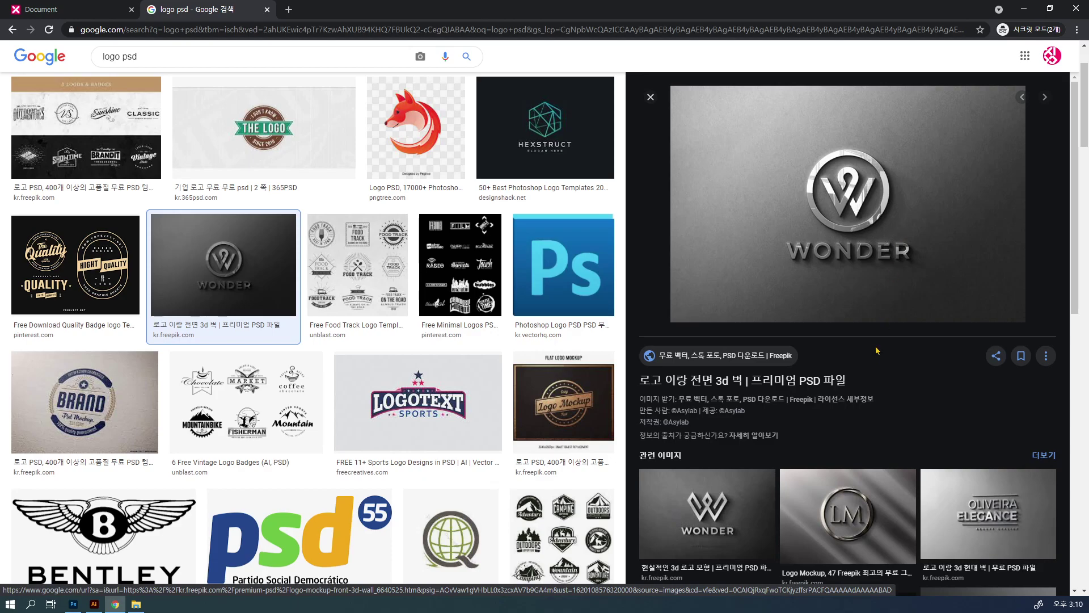
{"action": "left_click", "coordinate": [836, 384]}
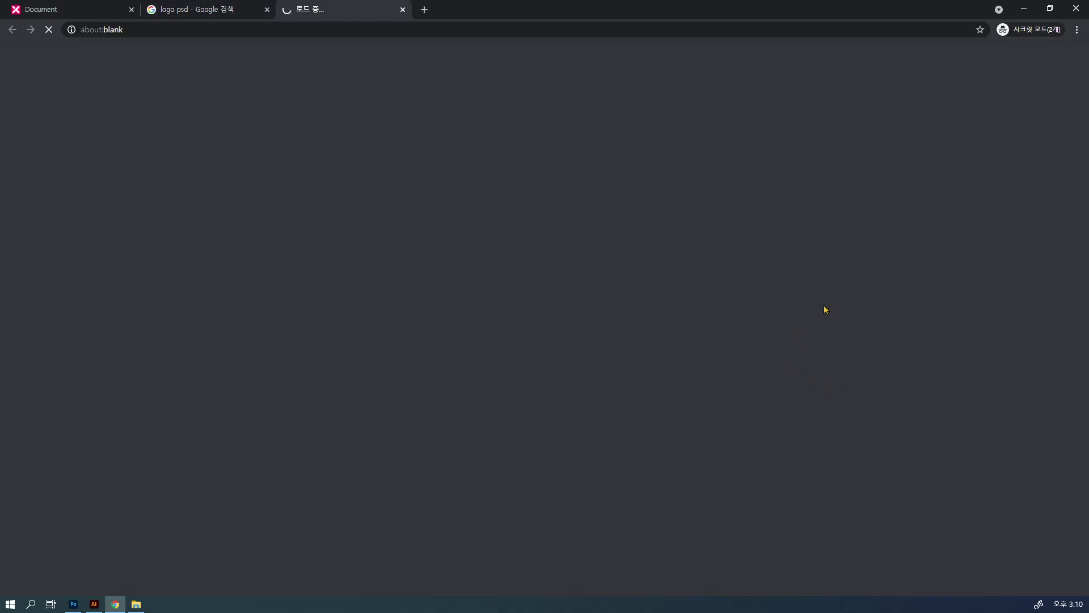
{"action": "key", "text": "ctrl+shift+Tab"}
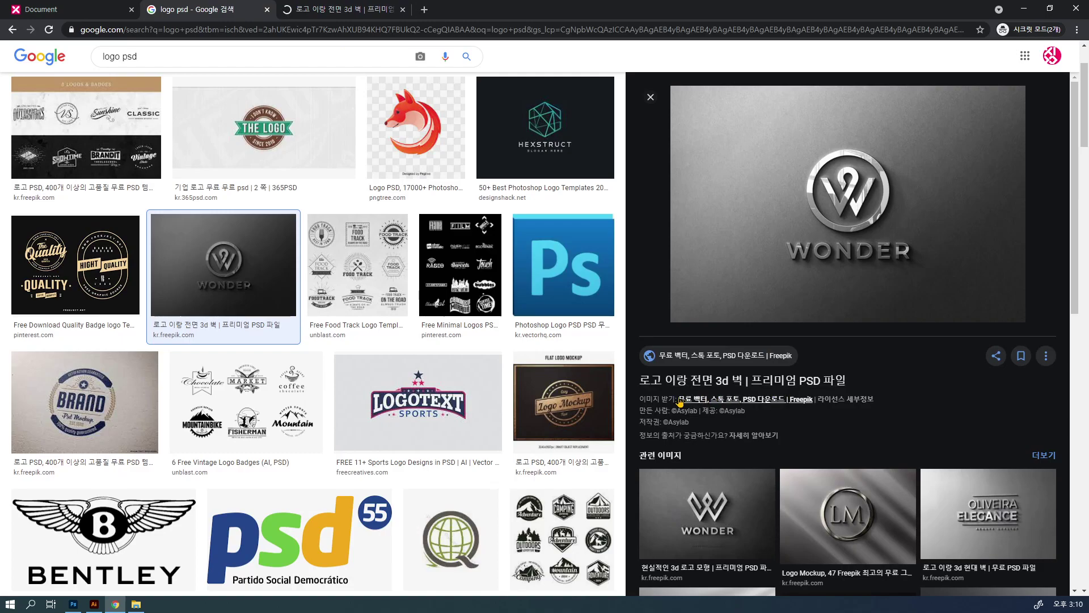
{"action": "left_click", "coordinate": [317, 8]}
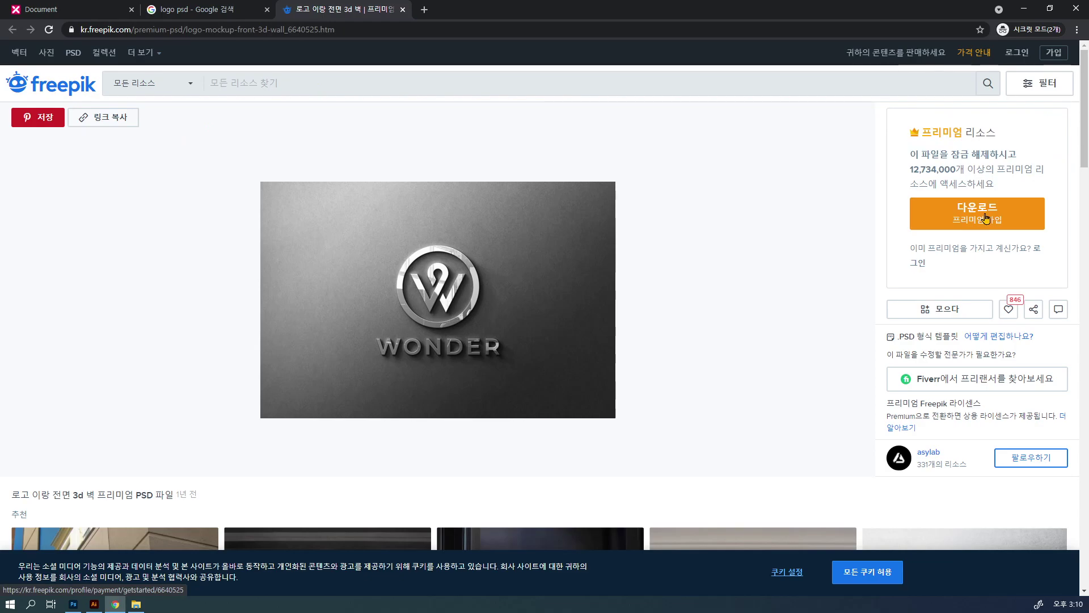
Examine the Freepik page of the WONDER logo mockup and its related mockup recommendations.
{"action": "scroll", "coordinate": [985, 218], "scroll_direction": "down", "scroll_amount": 5}
{"action": "scroll", "coordinate": [869, 196], "scroll_direction": "up", "scroll_amount": 5}
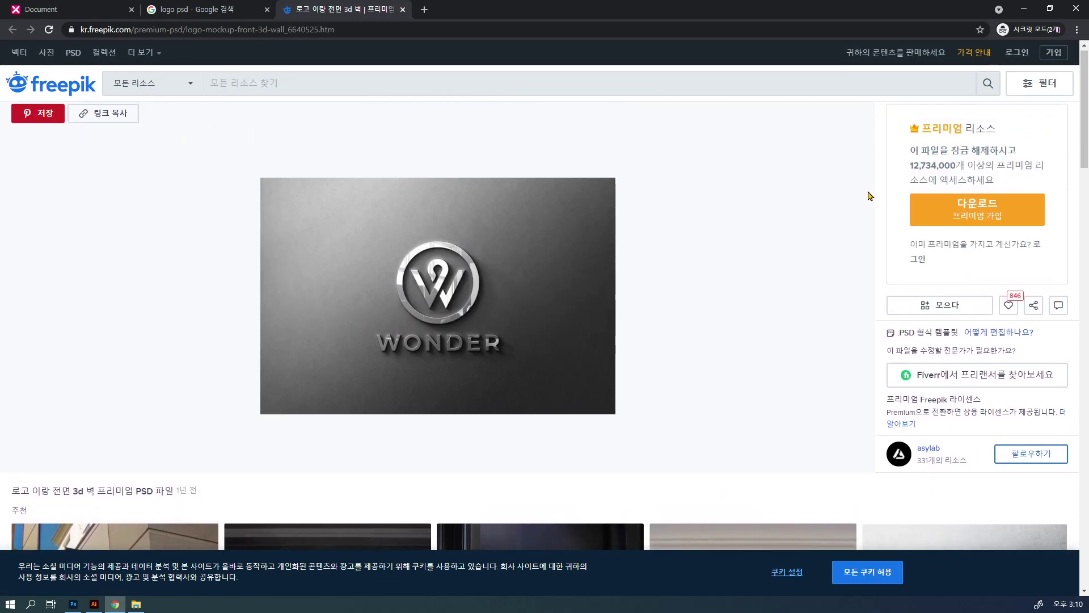
{"action": "scroll", "coordinate": [989, 272], "scroll_direction": "down", "scroll_amount": 5}
{"action": "scroll", "coordinate": [804, 359], "scroll_direction": "up", "scroll_amount": 5}
{"action": "scroll", "coordinate": [857, 361], "scroll_direction": "down", "scroll_amount": 5}
{"action": "scroll", "coordinate": [856, 361], "scroll_direction": "down", "scroll_amount": 10}
{"action": "scroll", "coordinate": [854, 361], "scroll_direction": "up", "scroll_amount": 7}
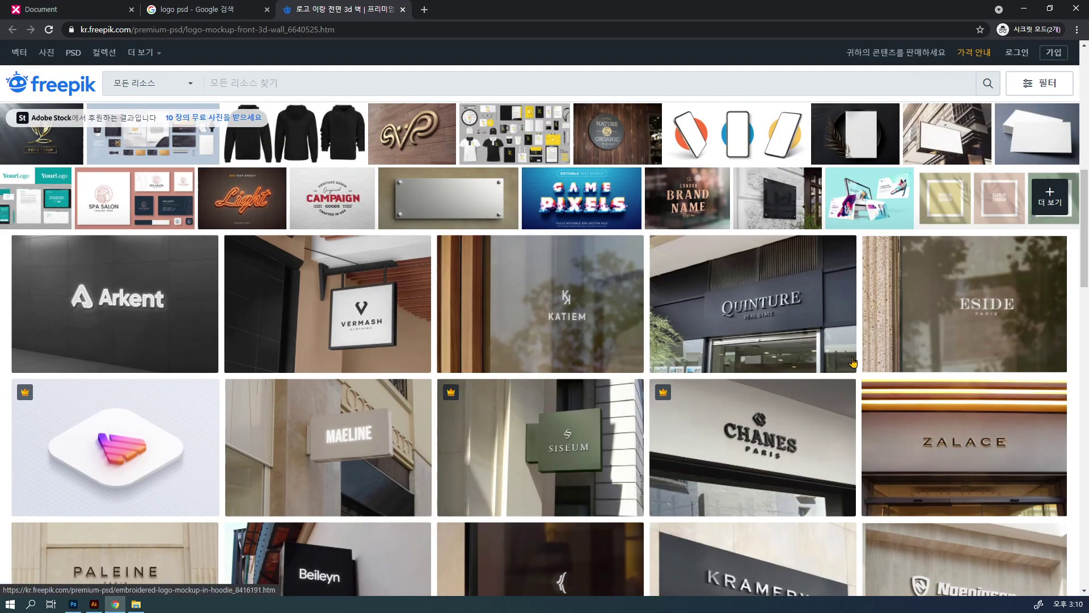
{"action": "scroll", "coordinate": [137, 450], "scroll_direction": "up", "scroll_amount": 6}
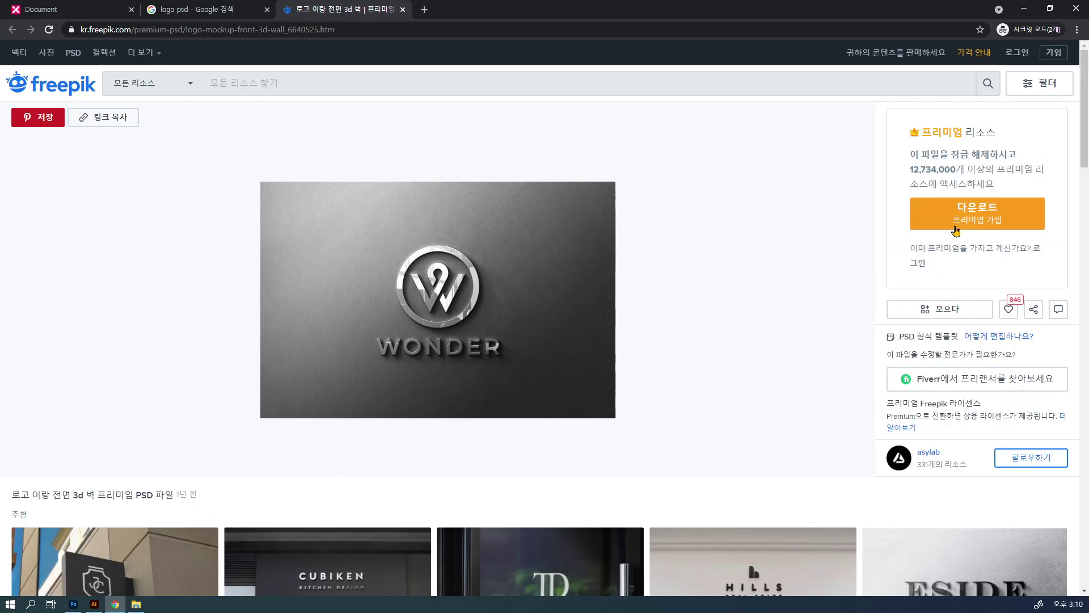
Request the premium download of the WONDER mockup, review the subscription plans and close the Freepik tab.
{"action": "left_click", "coordinate": [962, 226]}
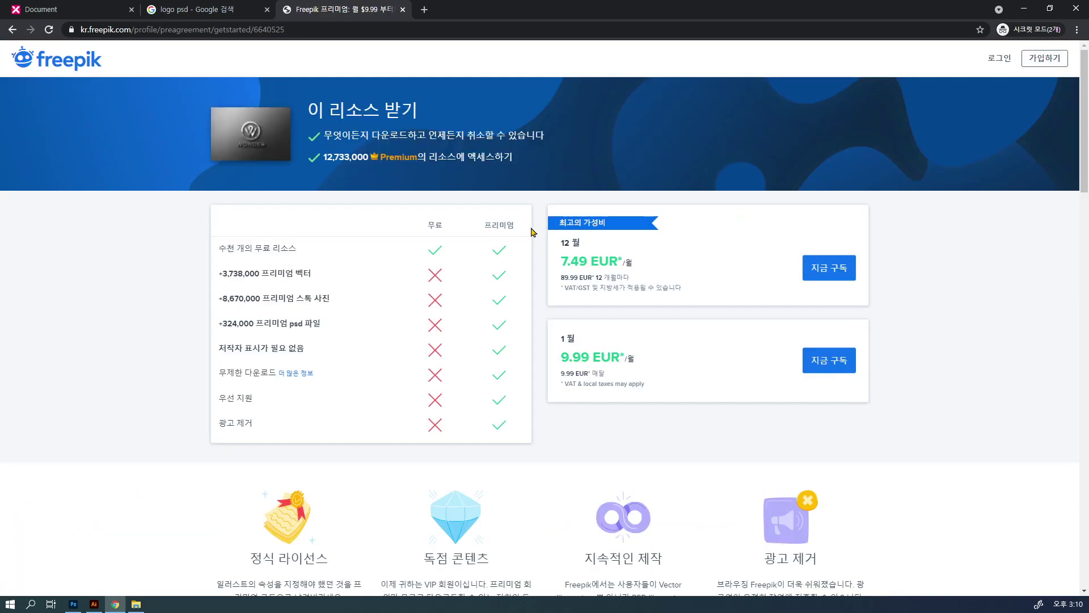
{"action": "scroll", "coordinate": [249, 230], "scroll_direction": "down", "scroll_amount": 8}
{"action": "scroll", "coordinate": [237, 213], "scroll_direction": "up", "scroll_amount": 8}
{"action": "key", "text": "ctrl+w"}
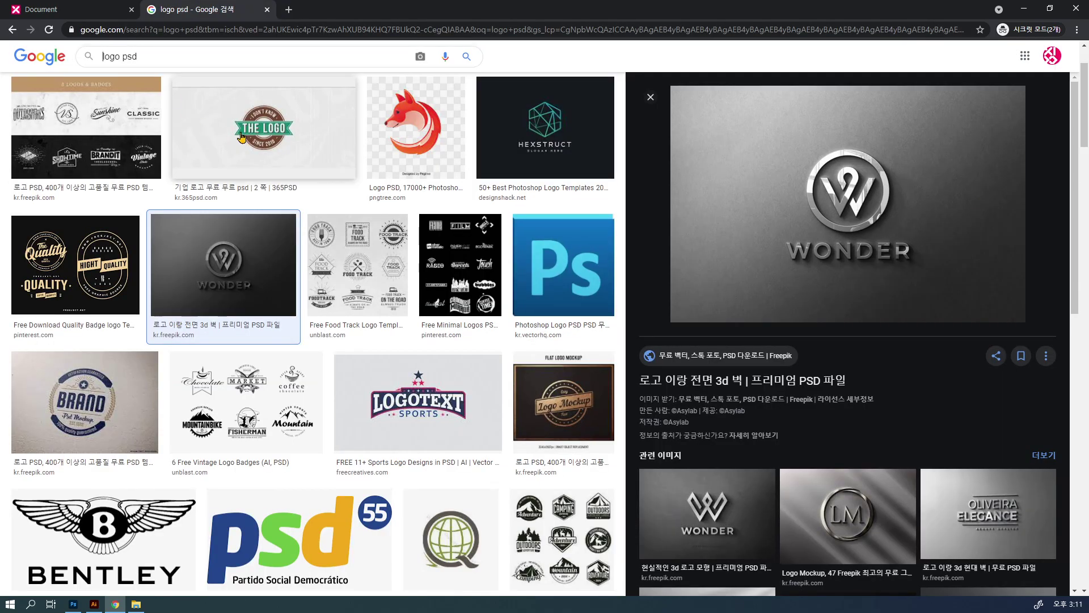
Search the images for "free logo psd" and look through the results.
{"action": "type", "text": "free"}
{"action": "key", "text": "Return"}
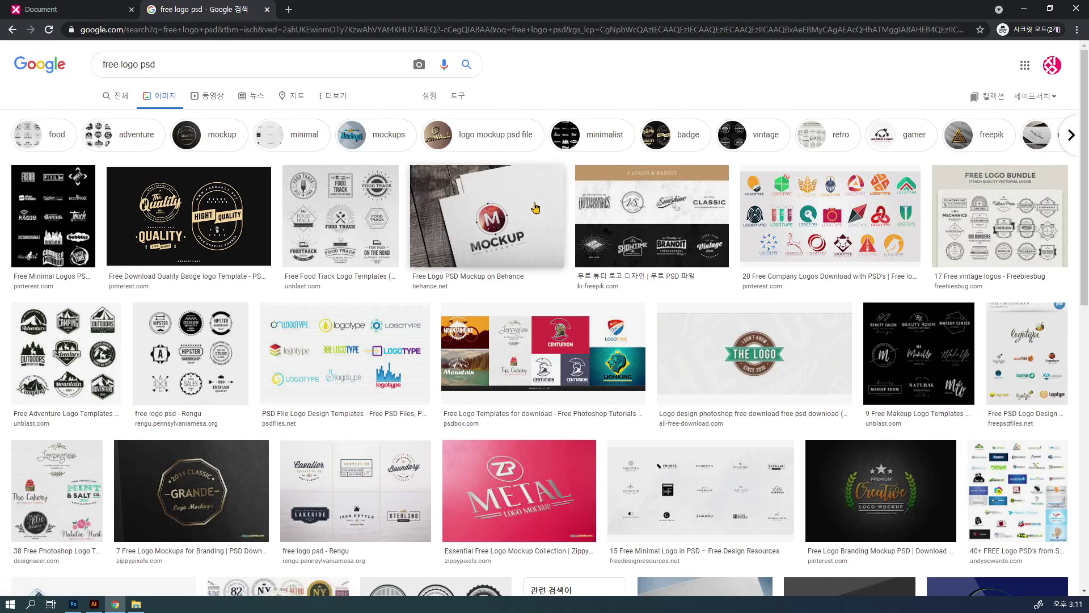
{"action": "scroll", "coordinate": [715, 341], "scroll_direction": "down", "scroll_amount": 3}
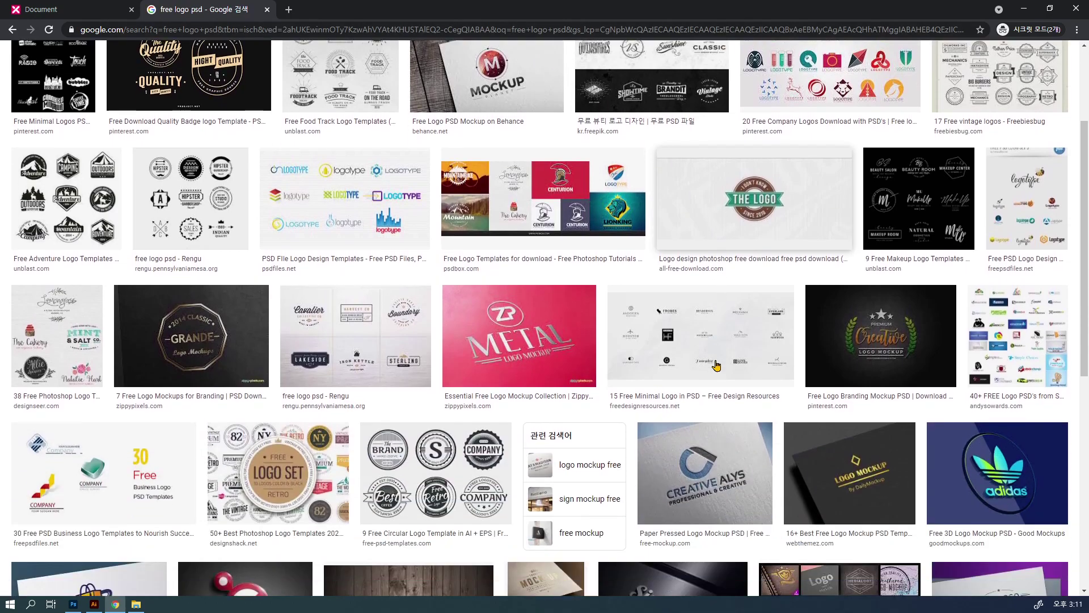
{"action": "scroll", "coordinate": [715, 365], "scroll_direction": "down", "scroll_amount": 2}
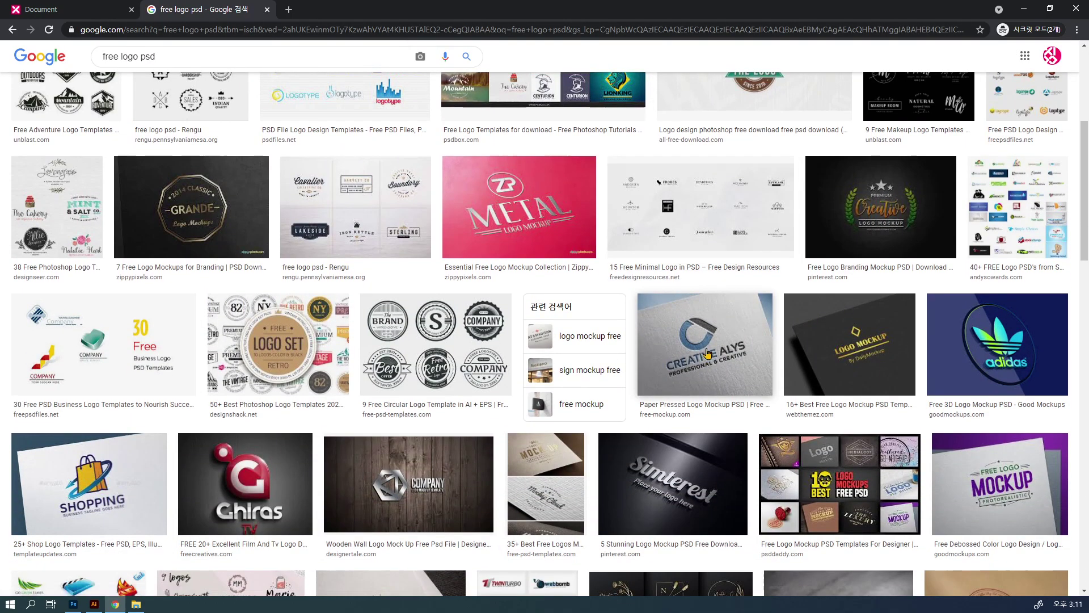
Open the Paper Pressed Logo Mockup PSD page on free-mockup.com and request its free download.
{"action": "left_click", "coordinate": [712, 357]}
{"action": "left_click", "coordinate": [749, 491]}
{"action": "left_click", "coordinate": [341, 6]}
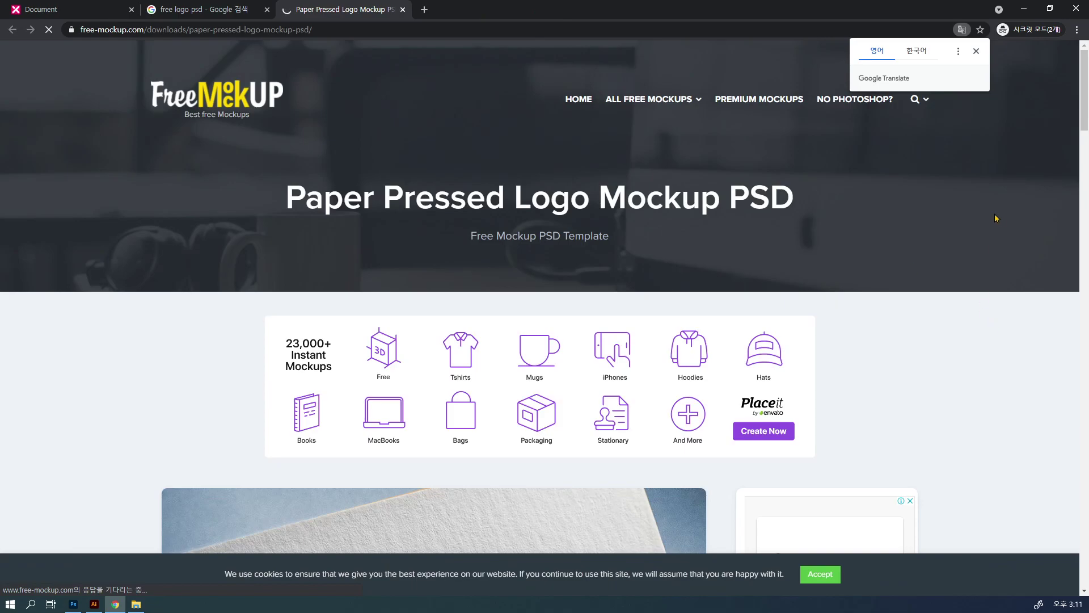
{"action": "scroll", "coordinate": [986, 380], "scroll_direction": "down", "scroll_amount": 9}
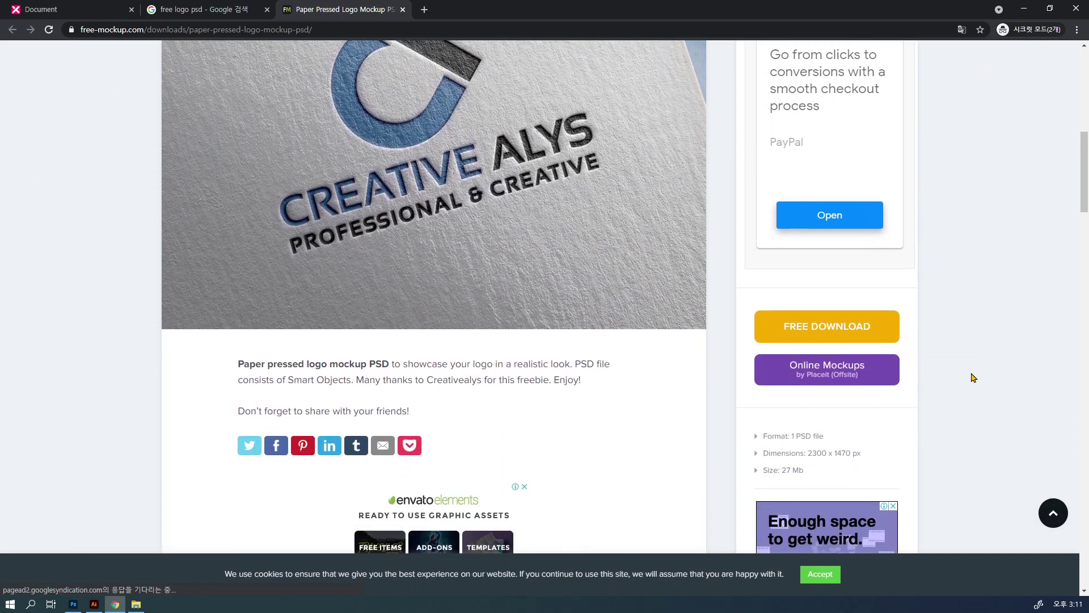
{"action": "left_click", "coordinate": [852, 327]}
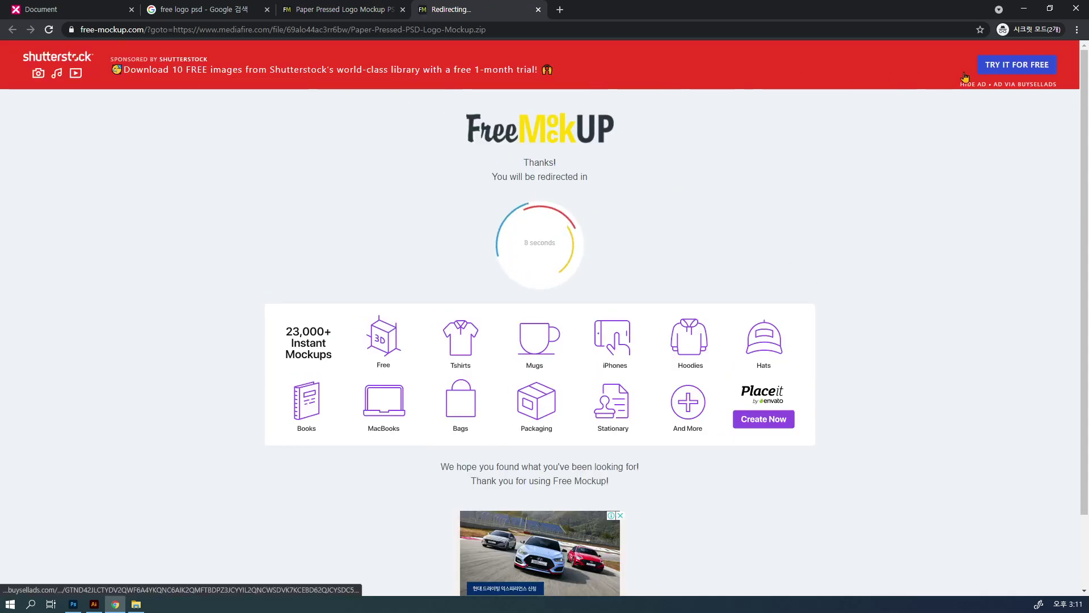
{"action": "left_click", "coordinate": [1009, 66]}
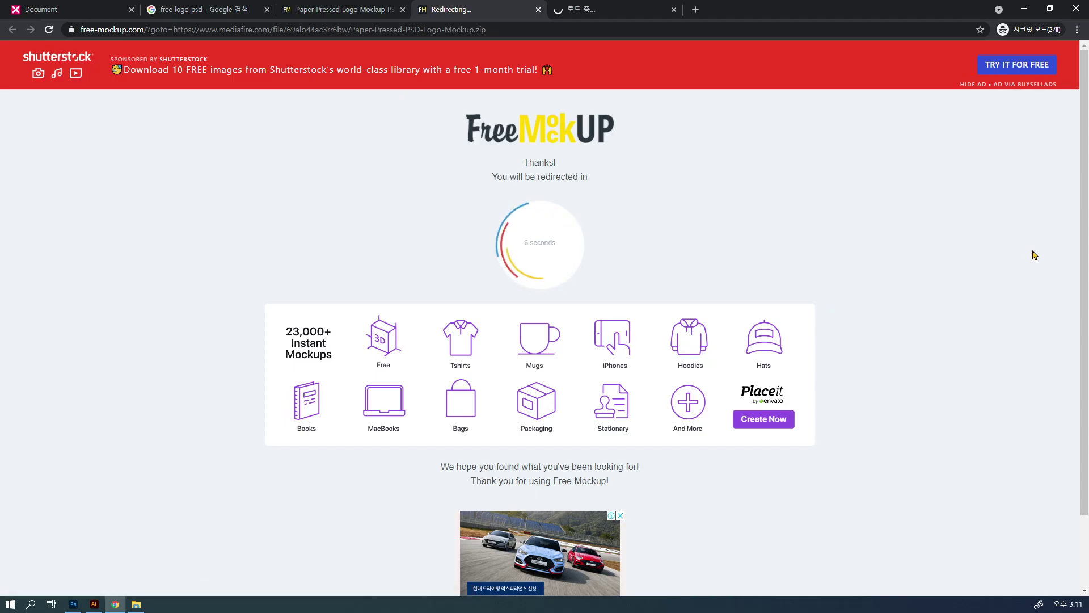
Open the Downloads folder in File Explorer and move its window clear of the browser page.
{"action": "key", "text": "super+e"}
{"action": "double_click", "coordinate": [908, 187]}
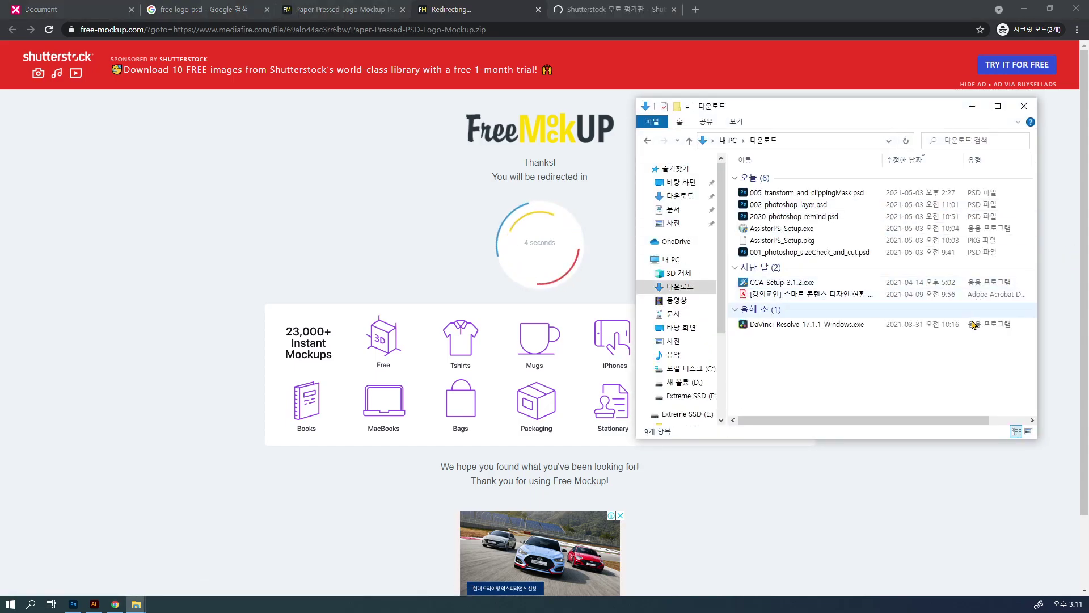
{"action": "left_click_drag", "start_coordinate": [848, 107], "coordinate": [840, 0]}
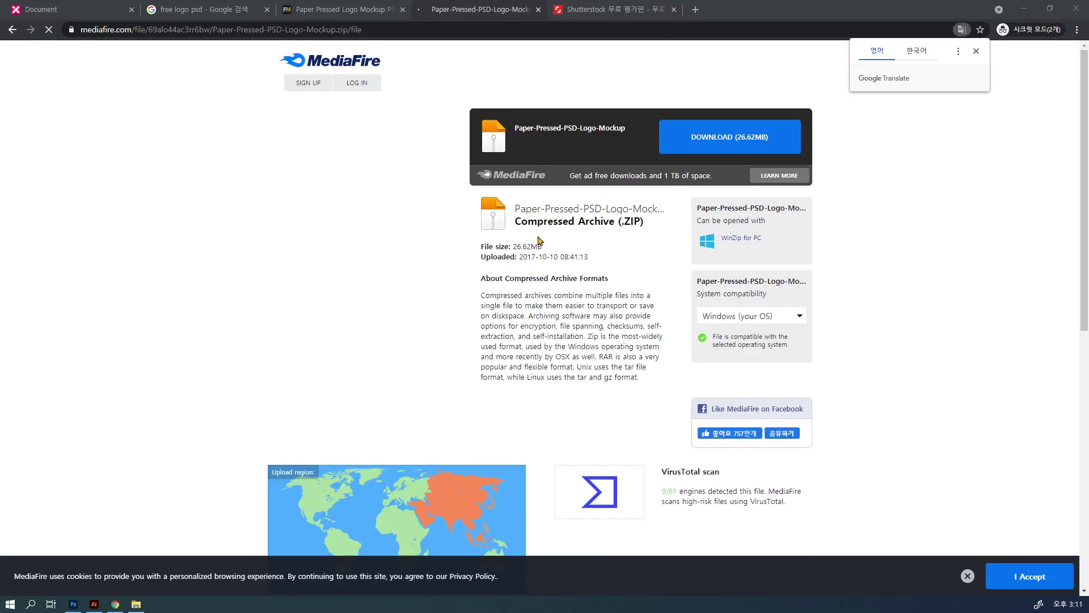
Download the Paper-Pressed-PSD-Logo-Mockup archive from MediaFire and select the ZIP file in the Downloads folder.
{"action": "left_click", "coordinate": [713, 143]}
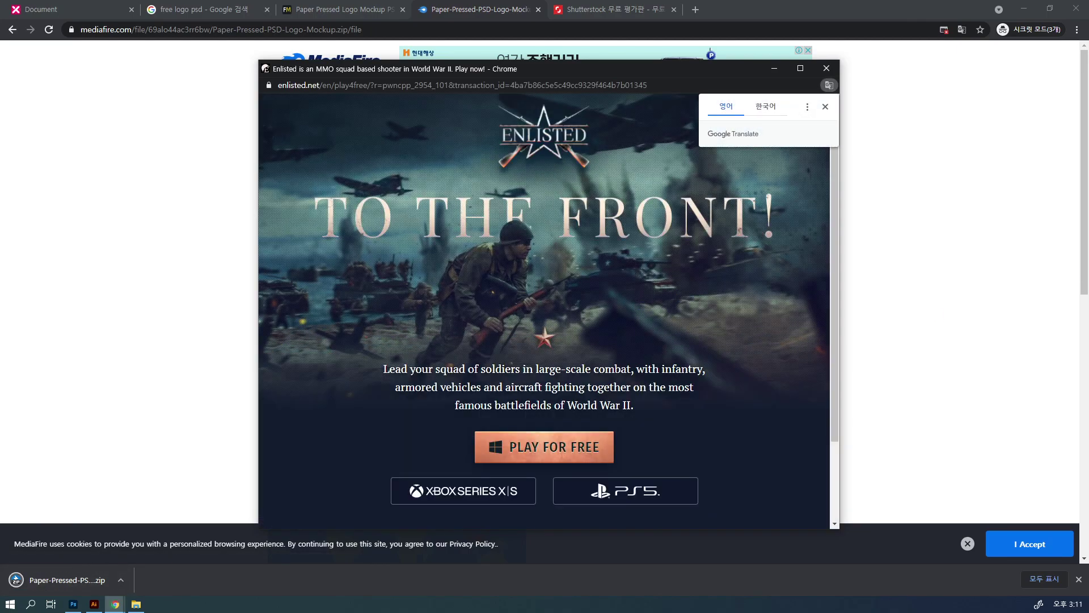
{"action": "left_click_drag", "start_coordinate": [832, 183], "coordinate": [800, 158]}
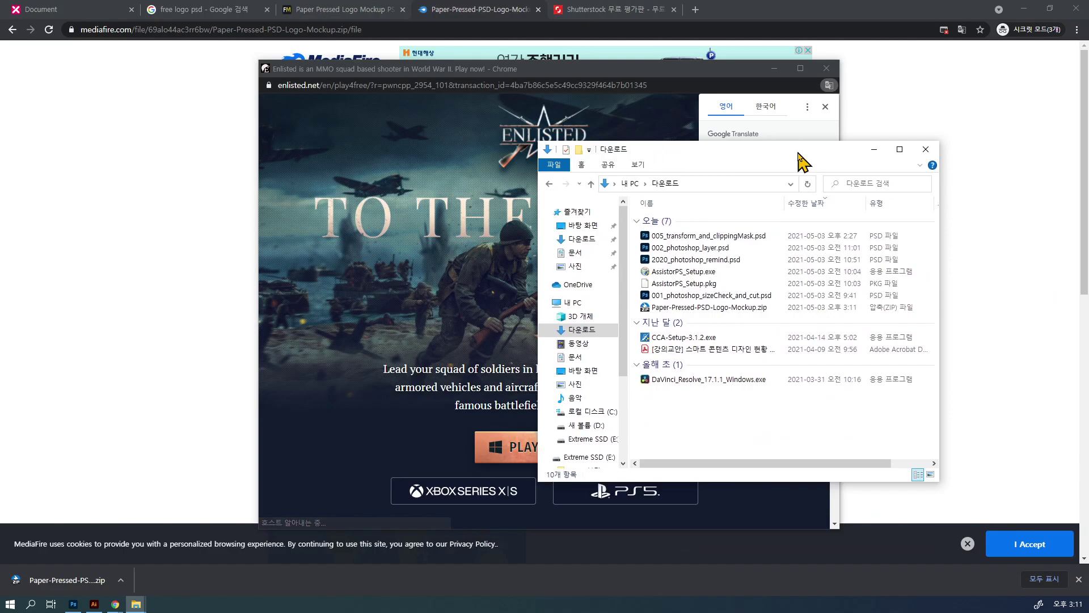
{"action": "left_click", "coordinate": [688, 309]}
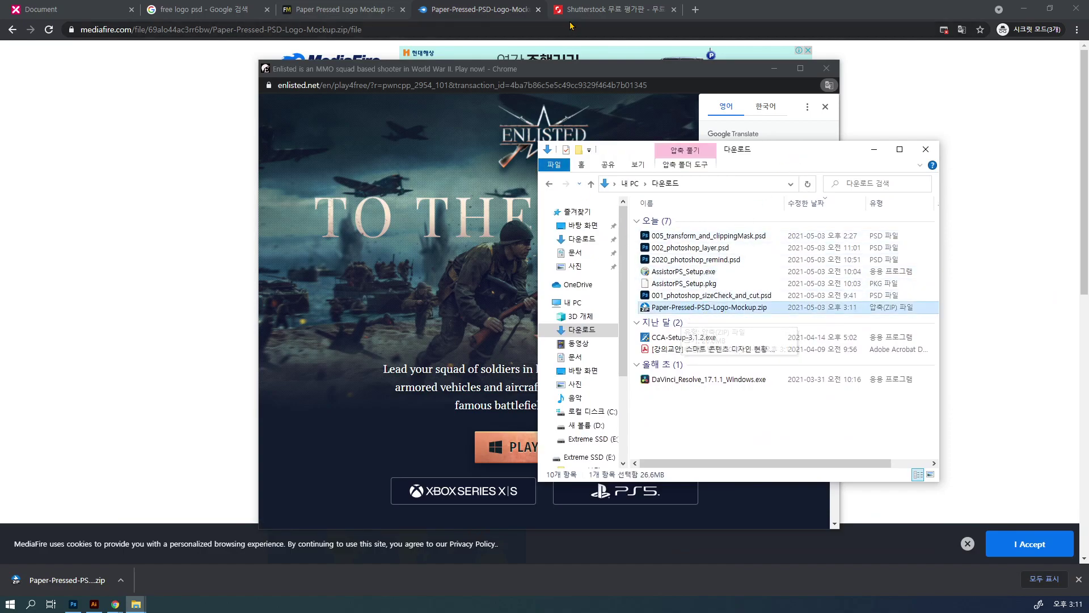
Close the advertising pop-up and the leftover mockup, MediaFire and Shutterstock tabs, and minimize the browser.
{"action": "left_click", "coordinate": [827, 69]}
{"action": "left_click", "coordinate": [827, 69]}
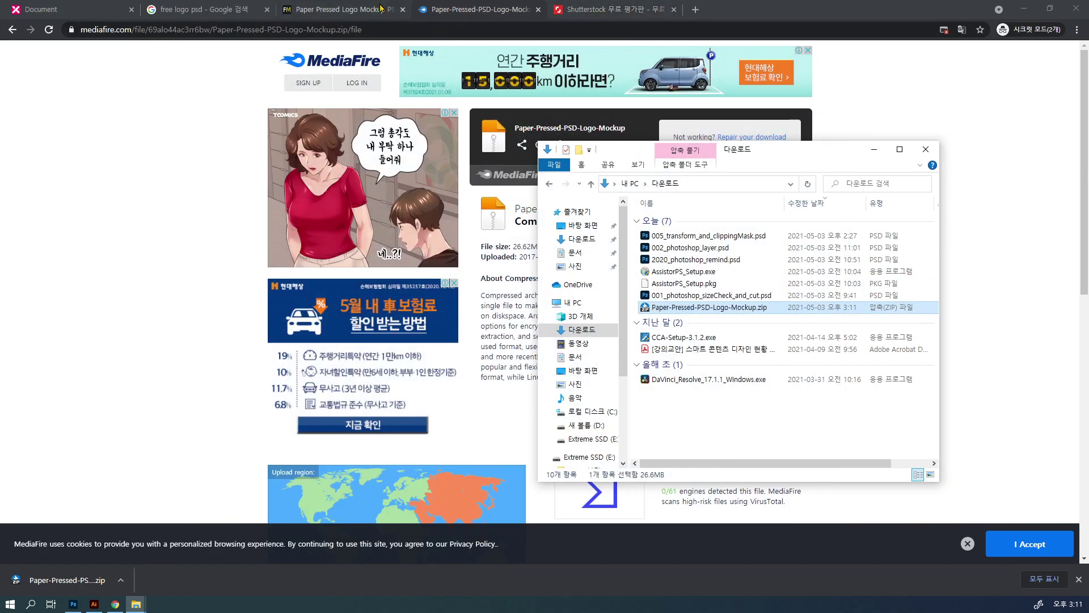
{"action": "left_click", "coordinate": [401, 10]}
{"action": "left_click", "coordinate": [403, 10]}
{"action": "left_click", "coordinate": [402, 9]}
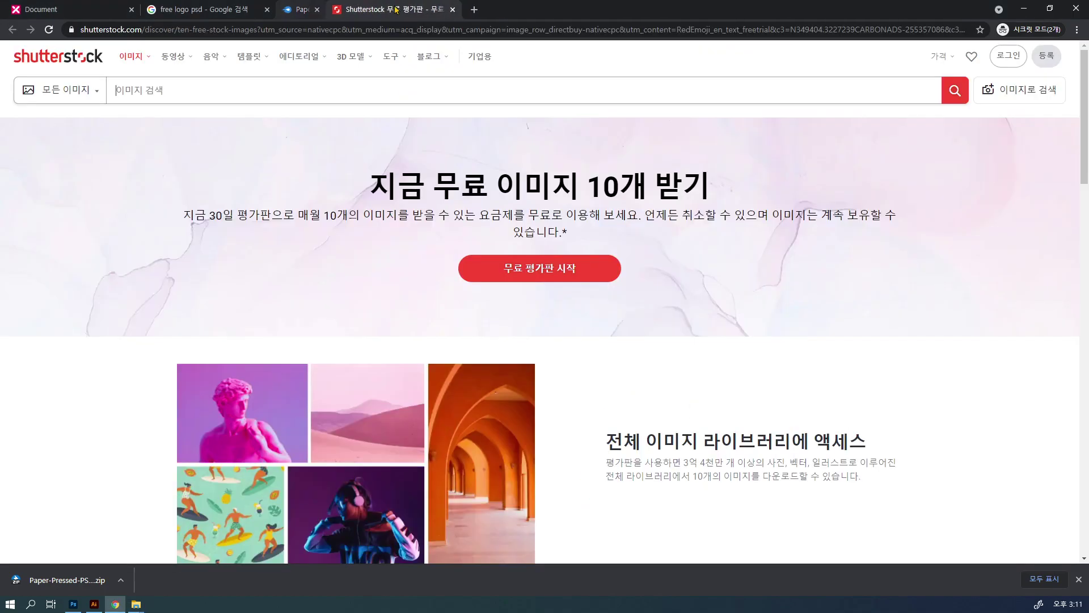
{"action": "left_click", "coordinate": [402, 9]}
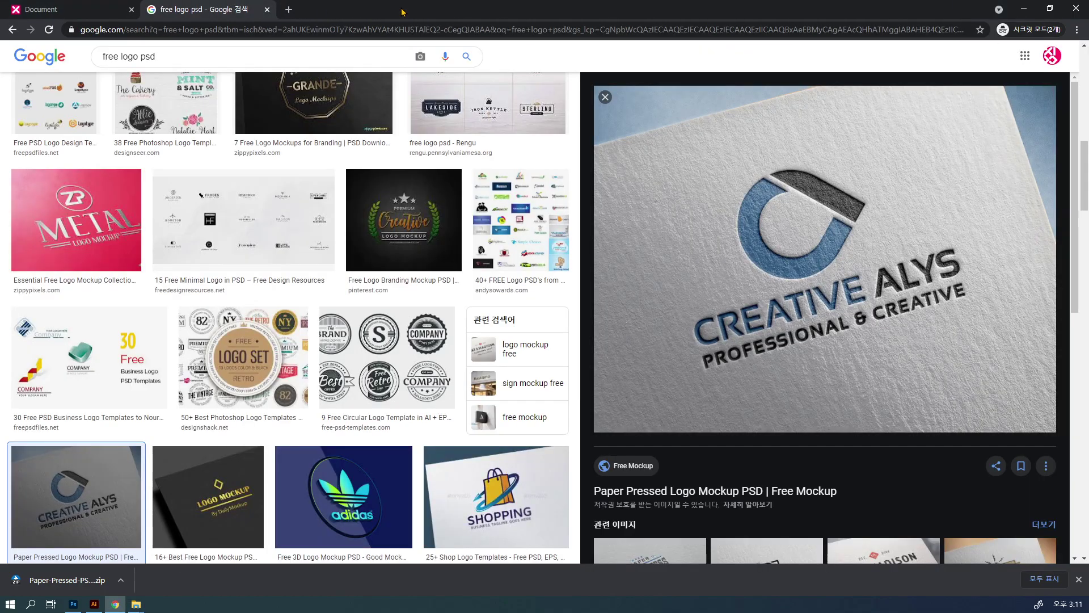
{"action": "left_click", "coordinate": [1024, 9]}
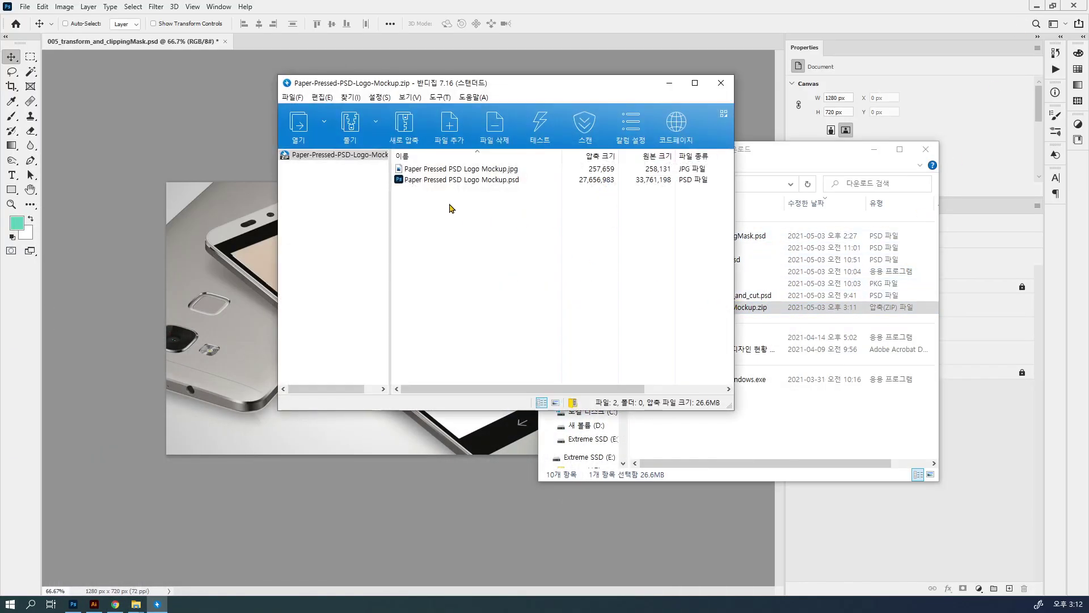
Extract the mockup archive and open Paper Pressed PSD Logo Mockup.psd as a new document in Photoshop.
{"action": "left_click", "coordinate": [496, 180]}
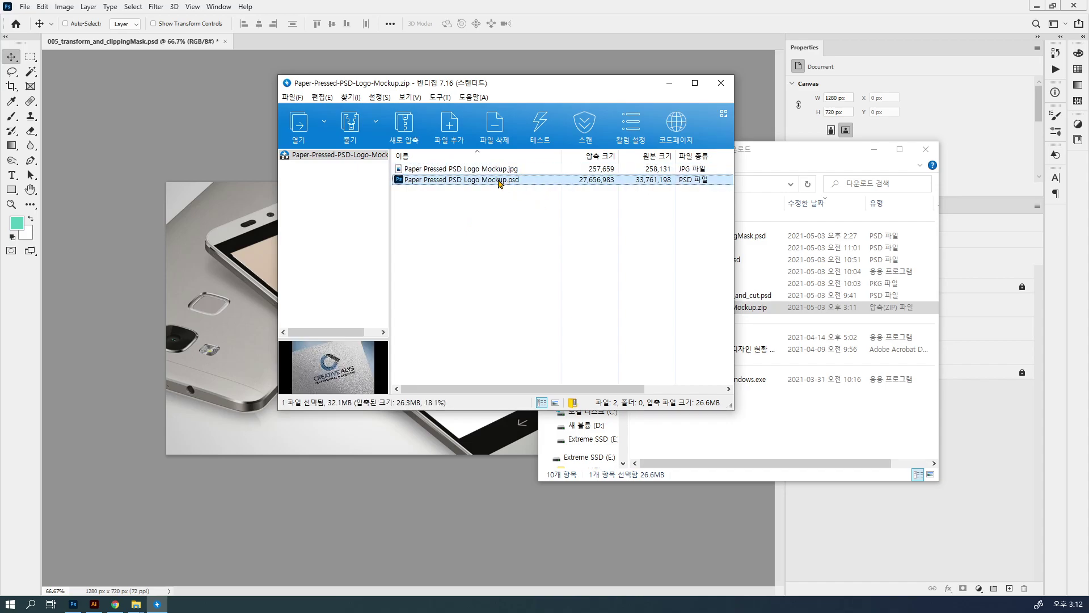
{"action": "left_click_drag", "start_coordinate": [499, 181], "coordinate": [799, 434]}
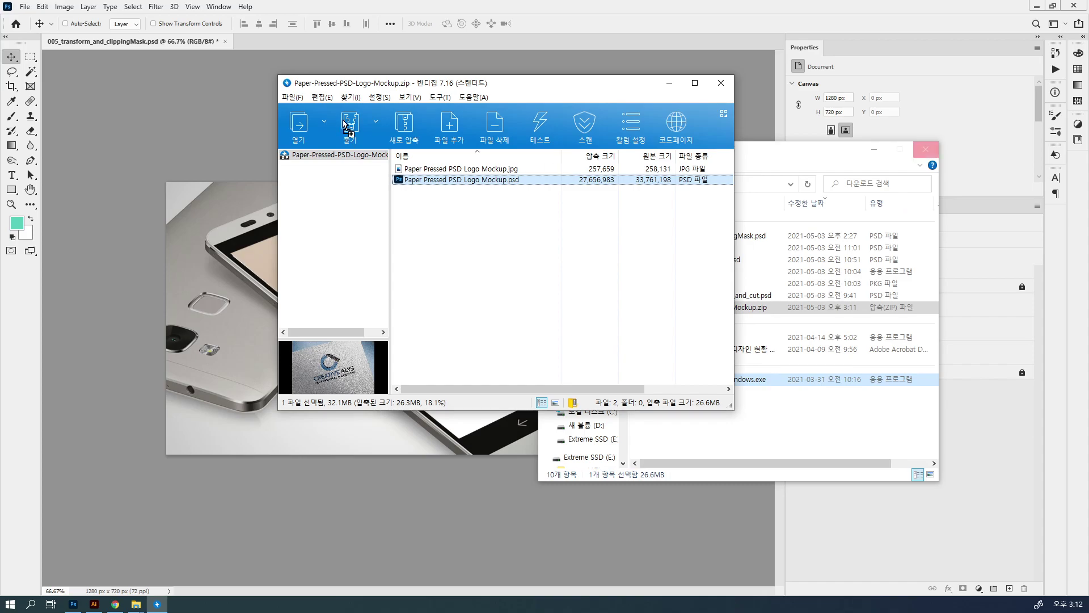
{"action": "left_click", "coordinate": [764, 160]}
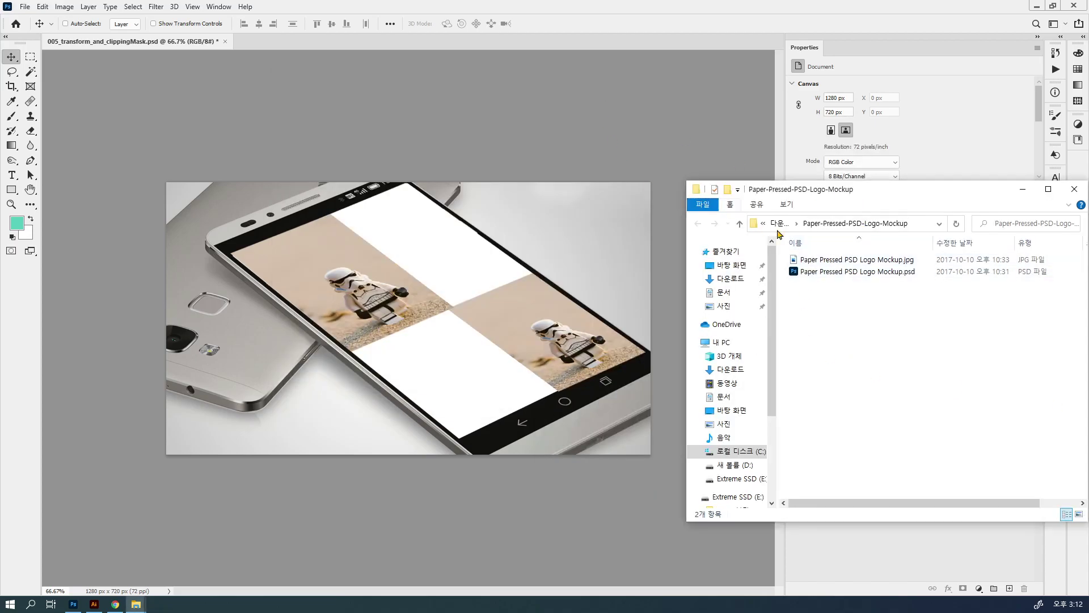
{"action": "left_click", "coordinate": [849, 273]}
{"action": "left_click_drag", "start_coordinate": [857, 274], "coordinate": [261, 39]}
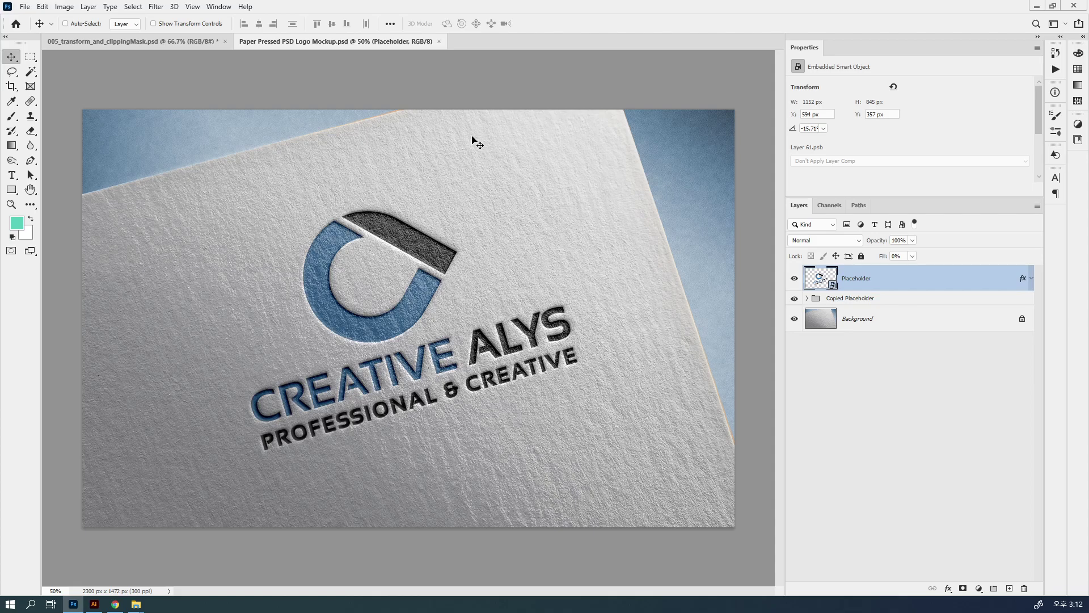
Hide the Background layer of the mockup to isolate the logo on transparency.
{"action": "left_click", "coordinate": [896, 323]}
{"action": "left_click", "coordinate": [795, 328]}
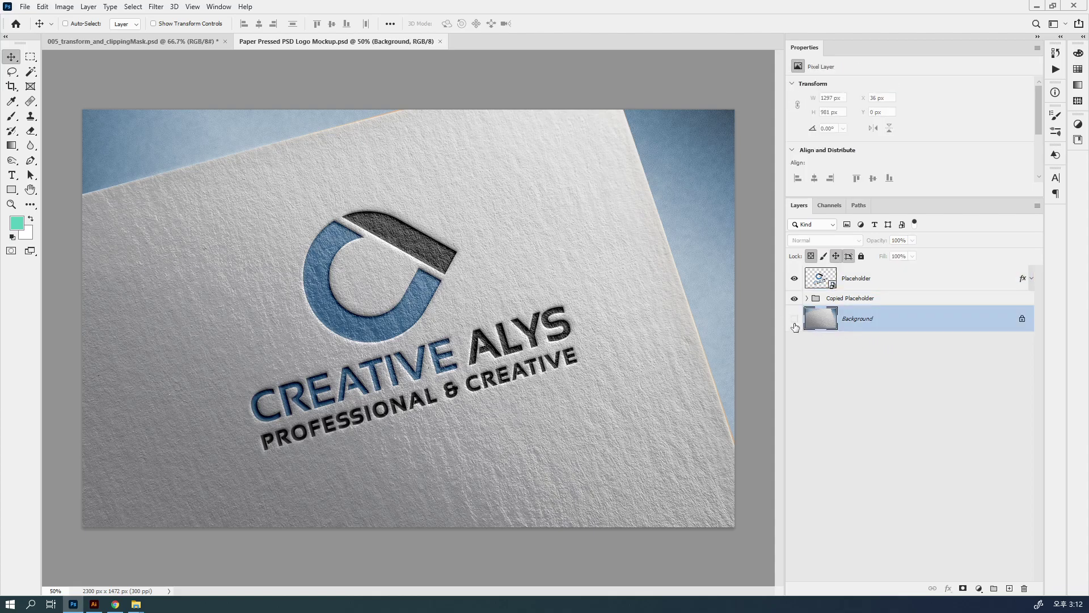
{"action": "left_click", "coordinate": [795, 327]}
{"action": "left_click", "coordinate": [795, 326]}
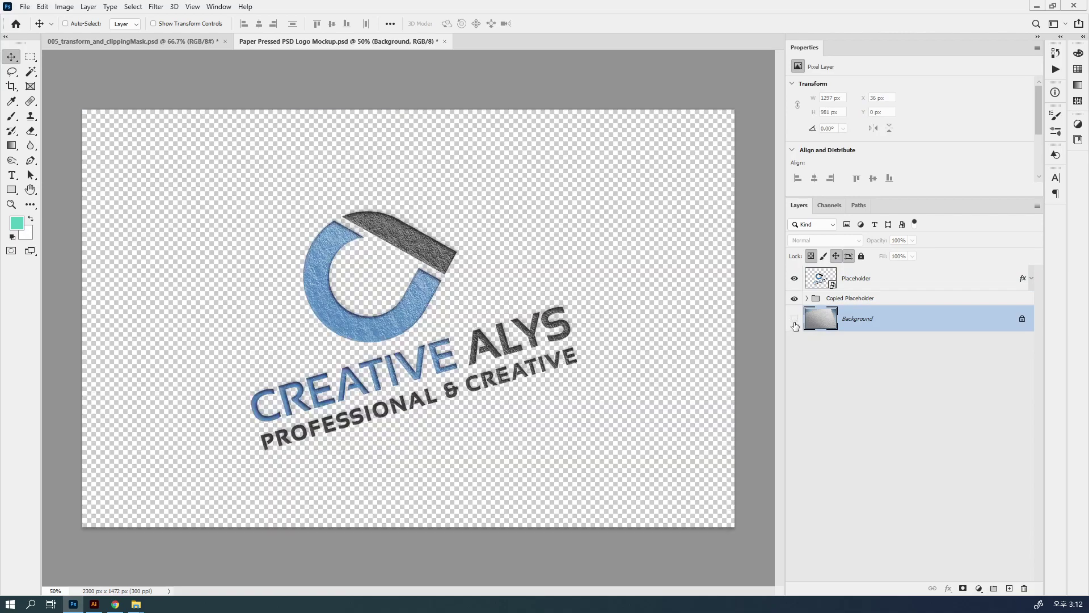
Toggle the visibility of the Placeholder layer and Copied Placeholder group to compare their effects, and expand the group to inspect its layers.
{"action": "left_click", "coordinate": [832, 303]}
{"action": "left_click", "coordinate": [795, 299]}
{"action": "left_click", "coordinate": [794, 299]}
{"action": "left_click", "coordinate": [795, 299]}
{"action": "left_click", "coordinate": [794, 299]}
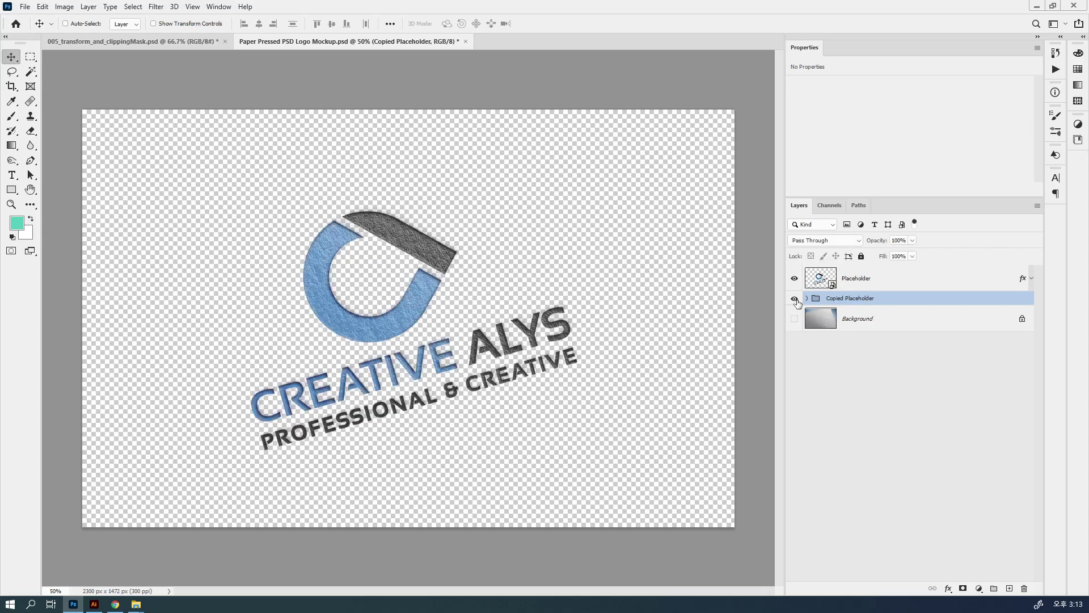
{"action": "left_click", "coordinate": [794, 278]}
{"action": "left_click", "coordinate": [794, 278]}
{"action": "left_click", "coordinate": [794, 277]}
{"action": "left_click", "coordinate": [794, 299]}
{"action": "left_click", "coordinate": [794, 299]}
{"action": "left_click", "coordinate": [794, 299]}
{"action": "left_click", "coordinate": [794, 299]}
{"action": "left_click", "coordinate": [794, 278]}
{"action": "left_click", "coordinate": [807, 298]}
Raise the Placeholder layer's fill to 100% and reduce its opacity to 0%.
{"action": "left_click", "coordinate": [900, 287]}
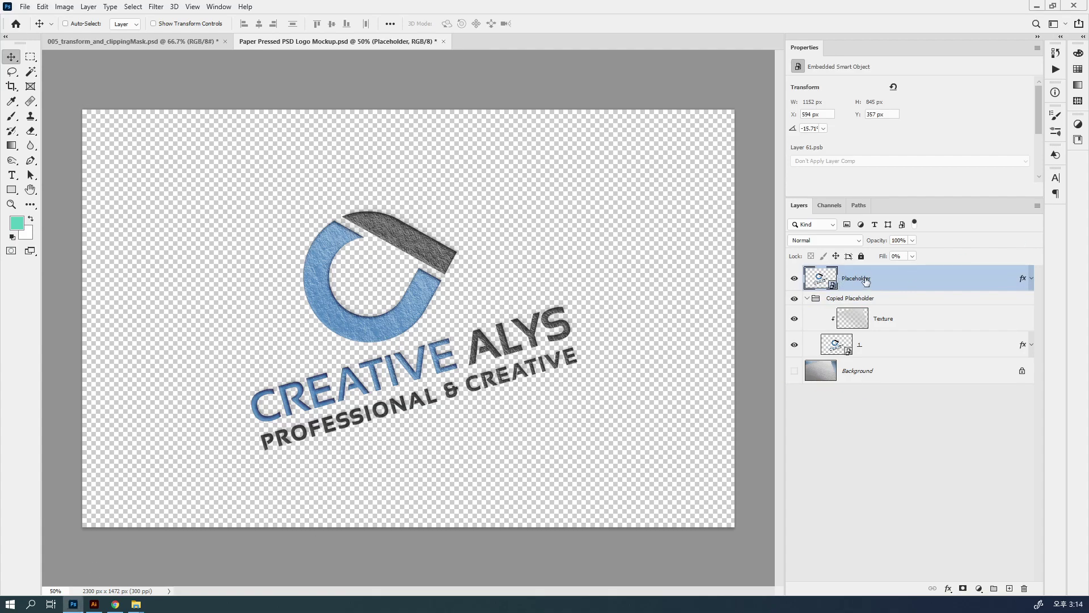
{"action": "key", "text": "ctrl"}
{"action": "left_click", "coordinate": [913, 257]}
{"action": "left_click_drag", "start_coordinate": [918, 270], "coordinate": [1009, 283]}
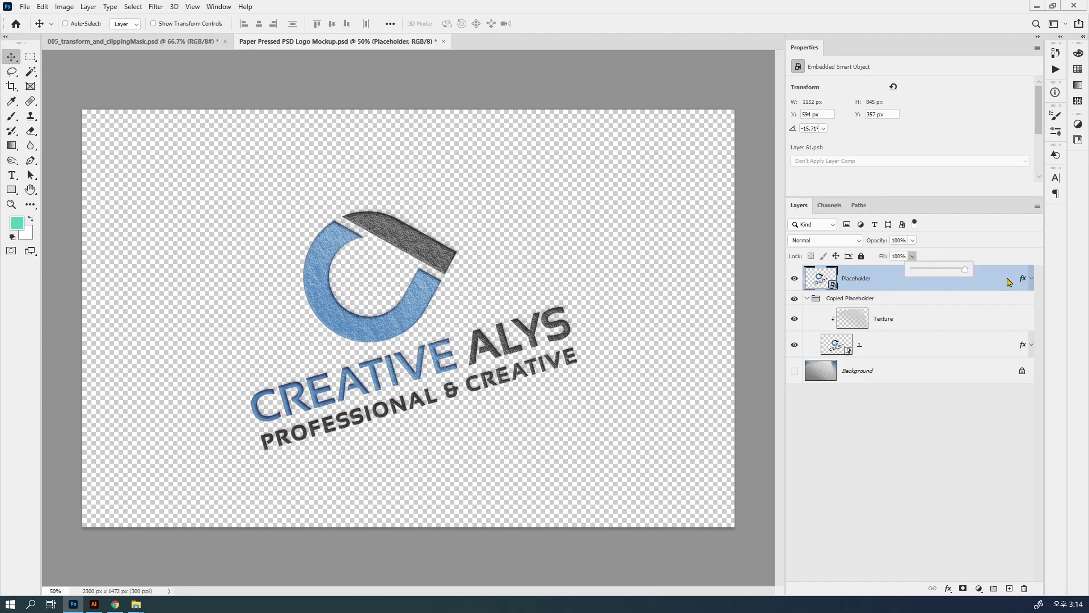
{"action": "left_click", "coordinate": [912, 241]}
{"action": "left_click_drag", "start_coordinate": [914, 254], "coordinate": [799, 259]}
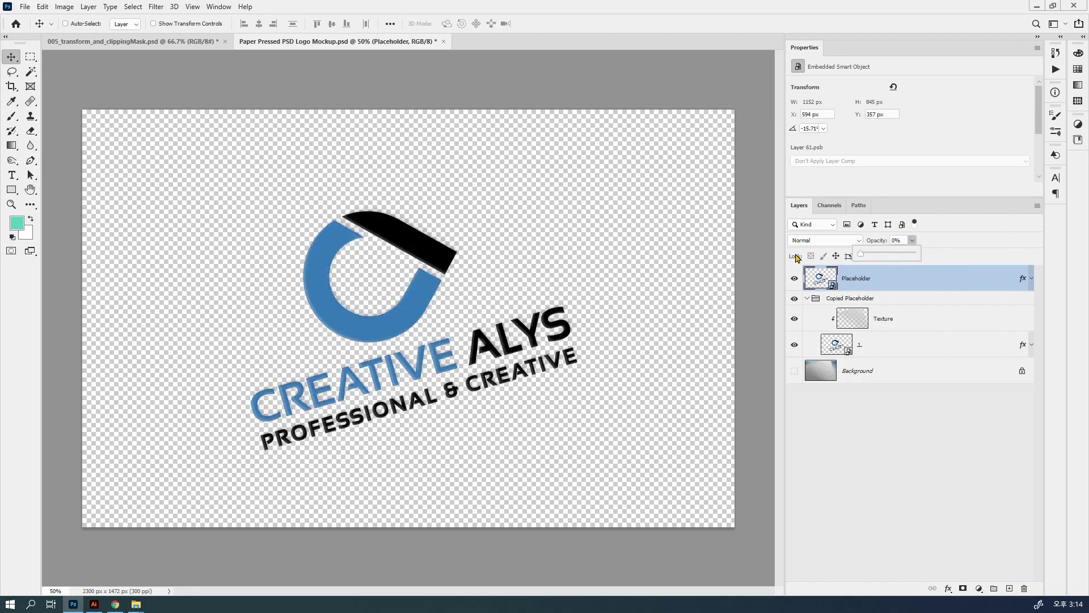
{"action": "left_click", "coordinate": [968, 252]}
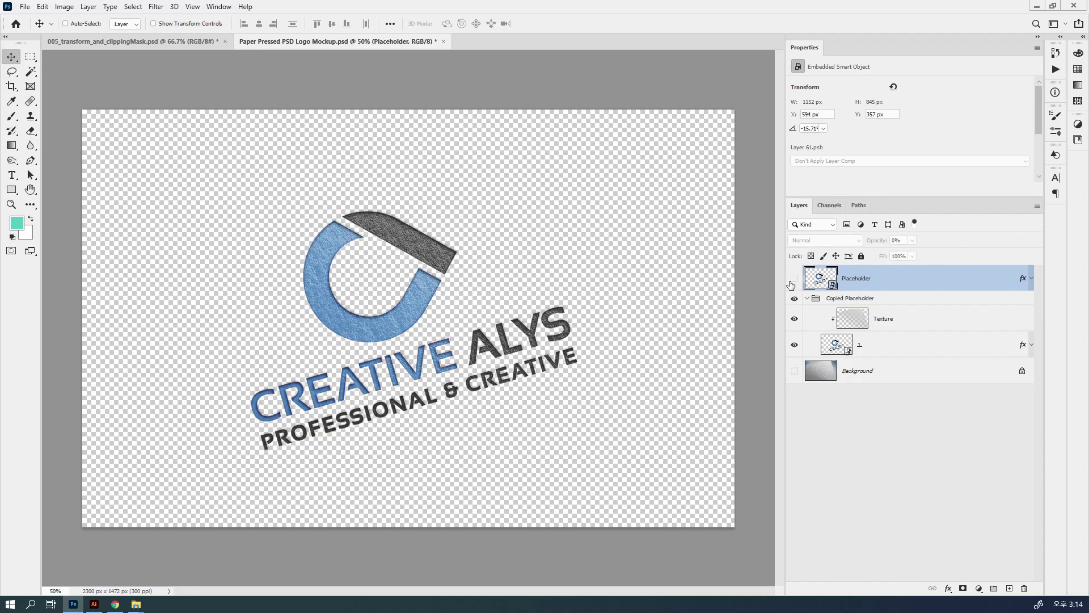
Collapse and hide the Copied Placeholder group, and show the Background layer.
{"action": "left_click", "coordinate": [807, 299]}
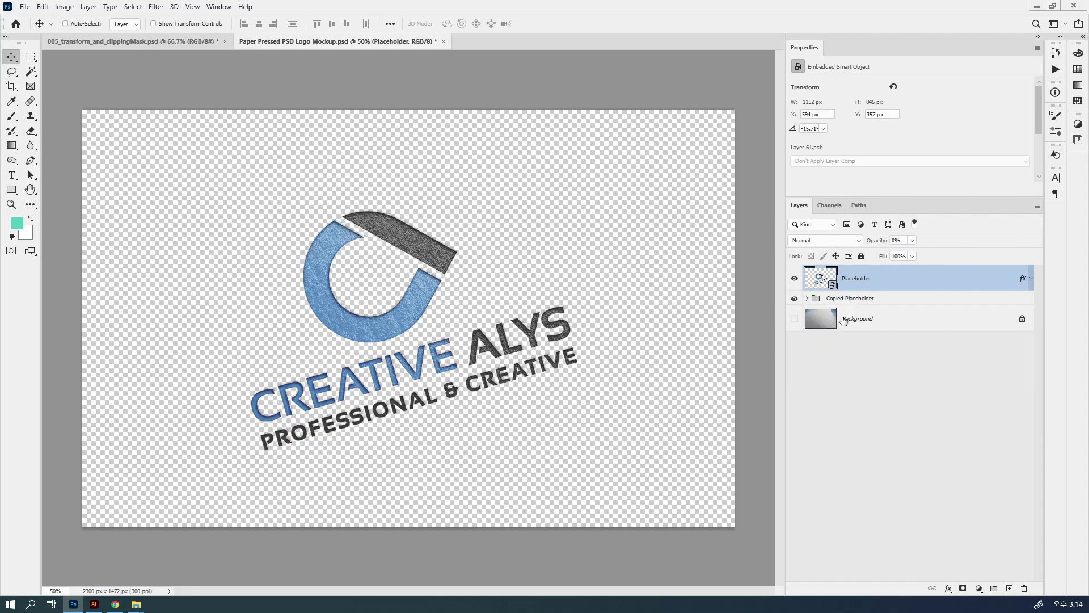
{"action": "left_click", "coordinate": [795, 300]}
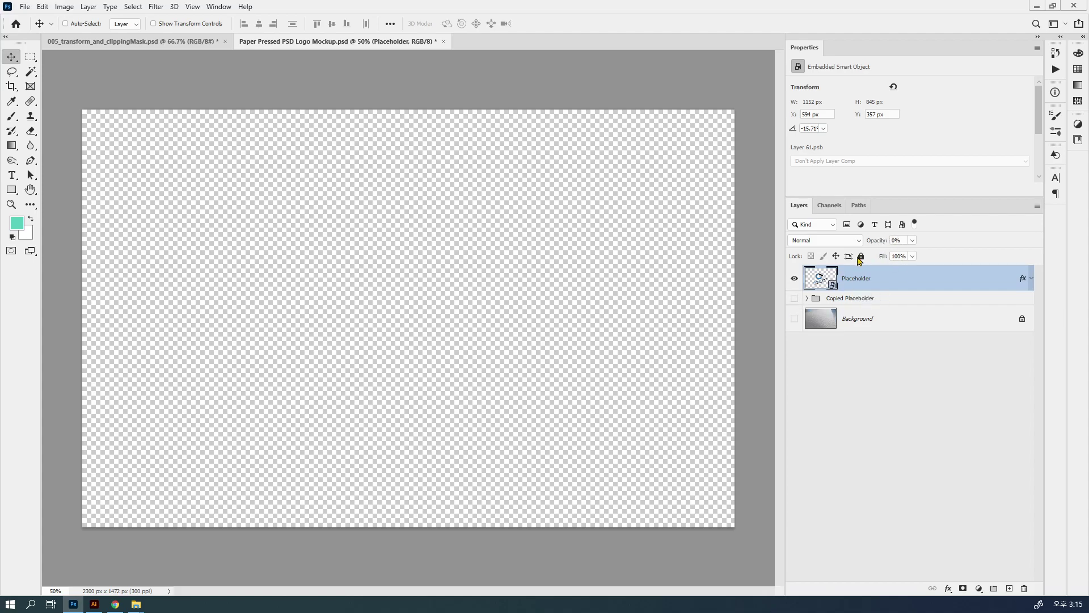
{"action": "left_click", "coordinate": [793, 322]}
{"action": "left_click", "coordinate": [793, 298]}
{"action": "left_click", "coordinate": [793, 298]}
Set the Placeholder layer's opacity to 100% and its fill to 0%, and show the Copied Placeholder group.
{"action": "left_click", "coordinate": [912, 240]}
{"action": "left_click_drag", "start_coordinate": [920, 255], "coordinate": [1034, 258]}
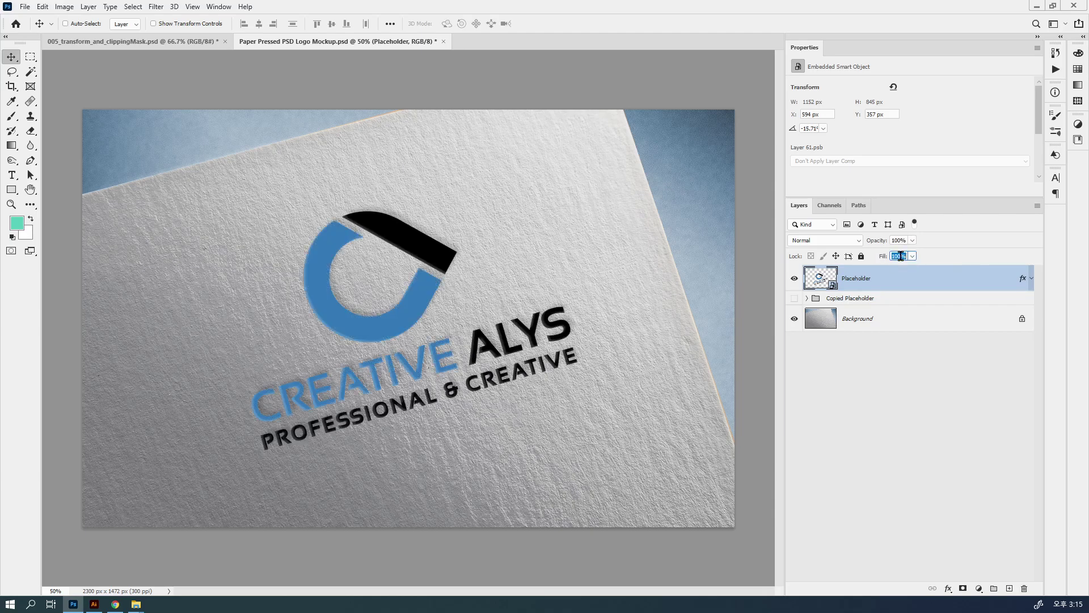
{"action": "left_click", "coordinate": [912, 256]}
{"action": "left_click_drag", "start_coordinate": [910, 274], "coordinate": [793, 273]}
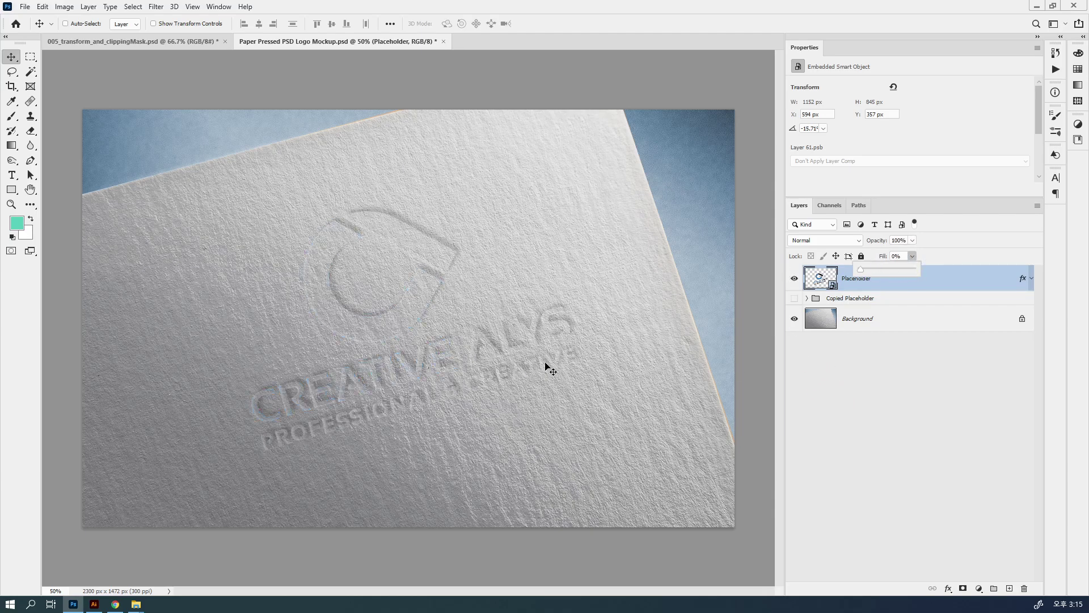
{"action": "left_click", "coordinate": [838, 384]}
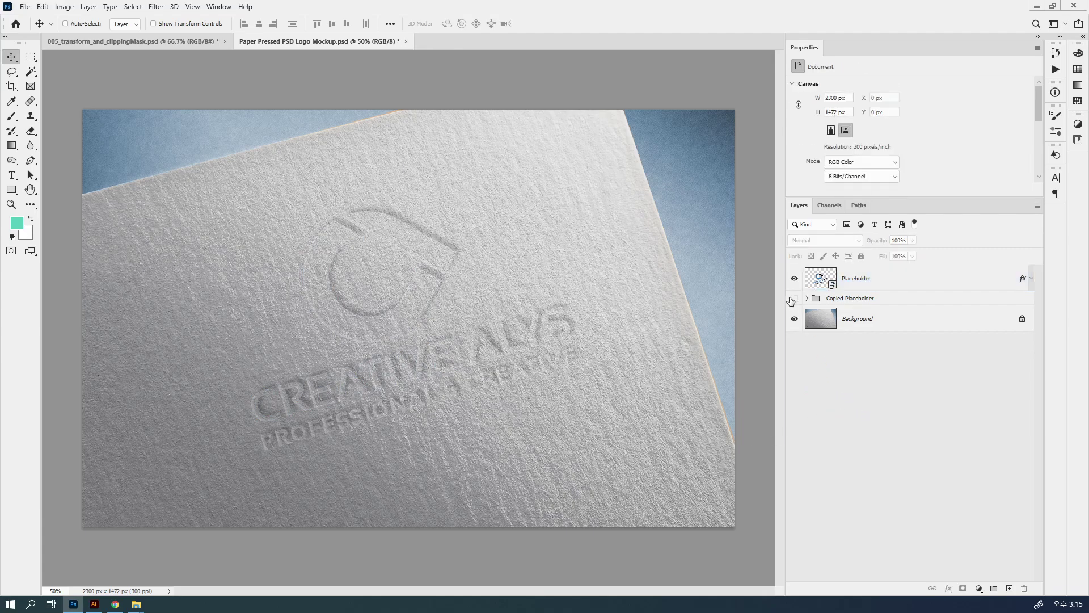
{"action": "left_click", "coordinate": [794, 298]}
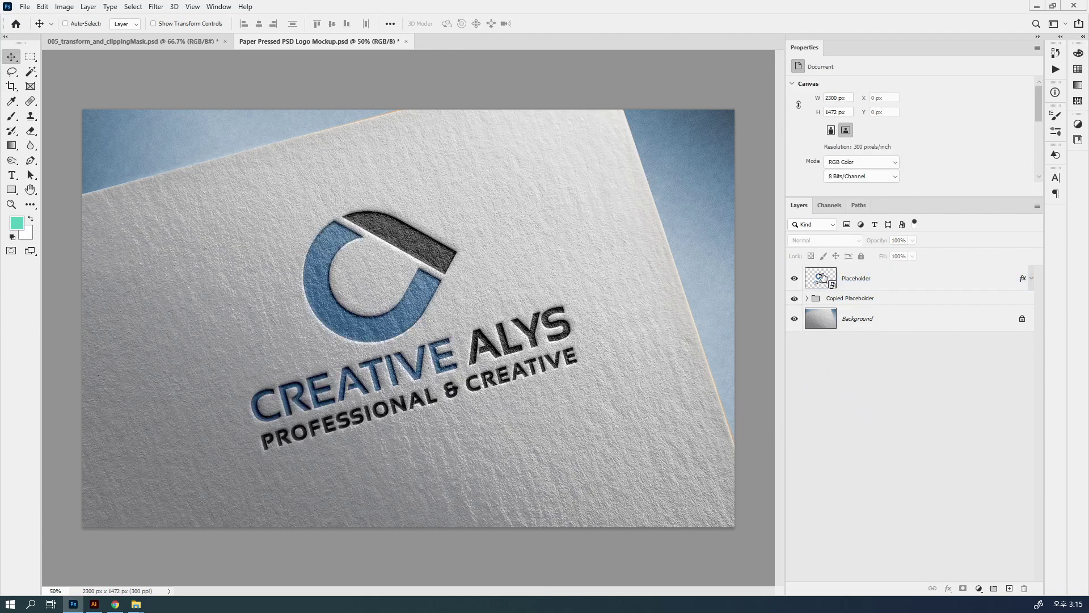
Open the contents of the Placeholder layer's smart object and point out the nested Vector Smart Object layer.
{"action": "left_click", "coordinate": [812, 281]}
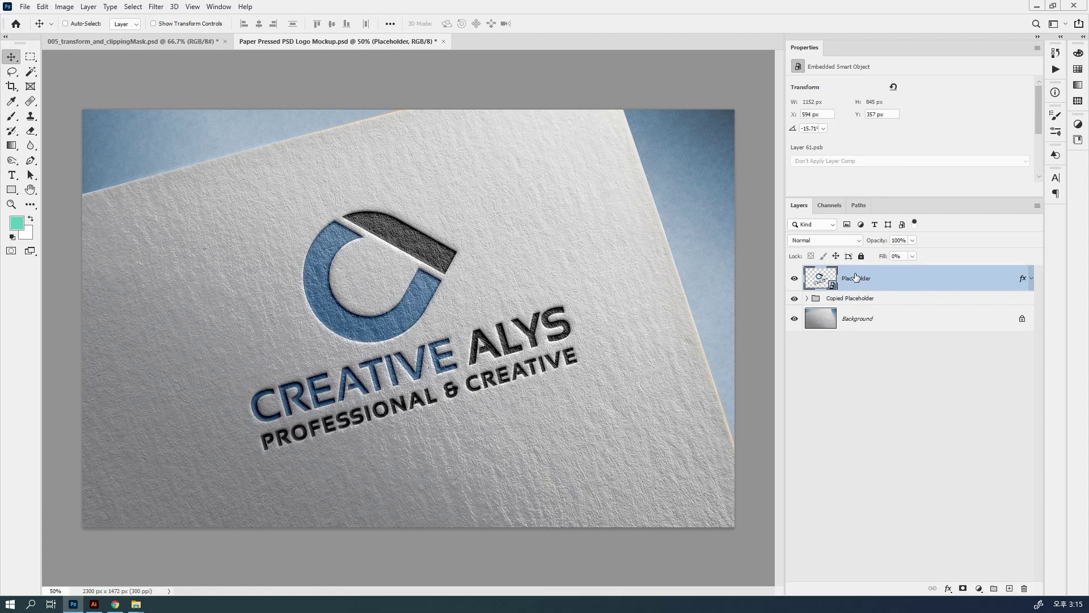
{"action": "double_click", "coordinate": [814, 280]}
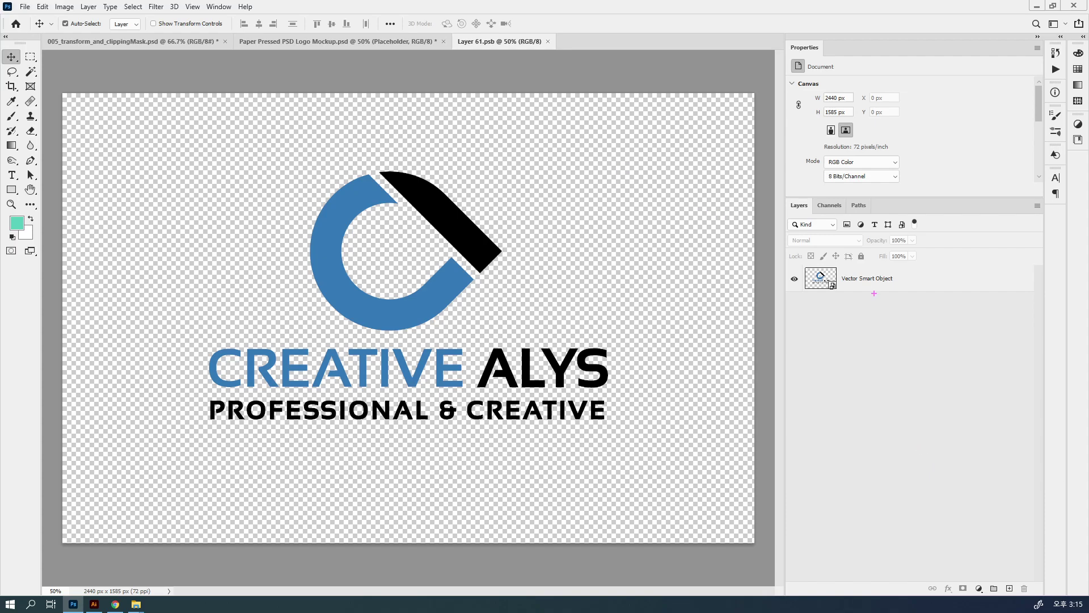
{"action": "left_click_drag", "start_coordinate": [839, 295], "coordinate": [813, 325]}
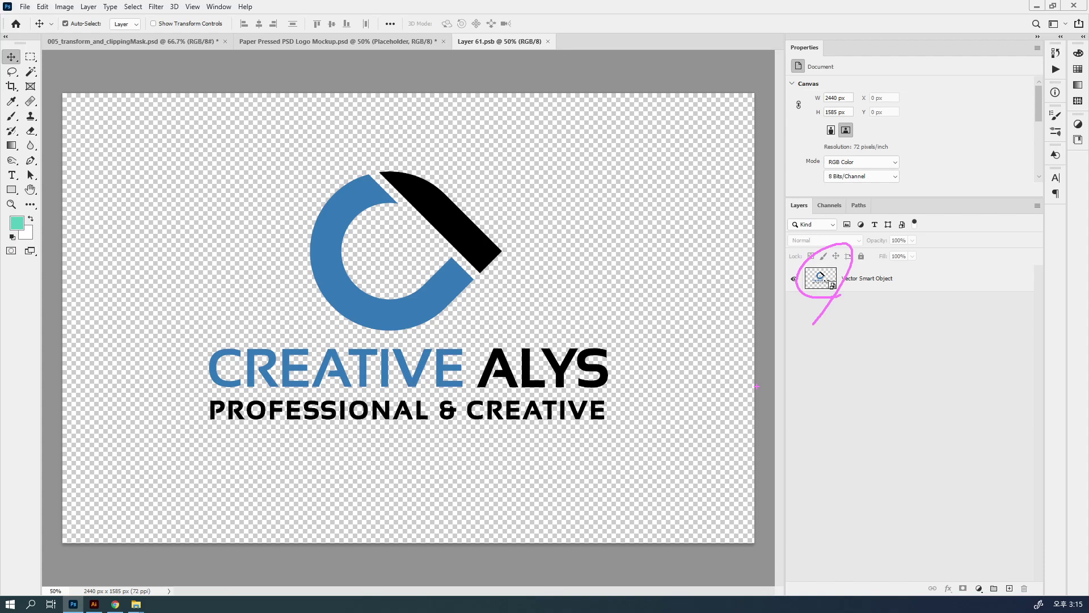
{"action": "key", "text": "Escape"}
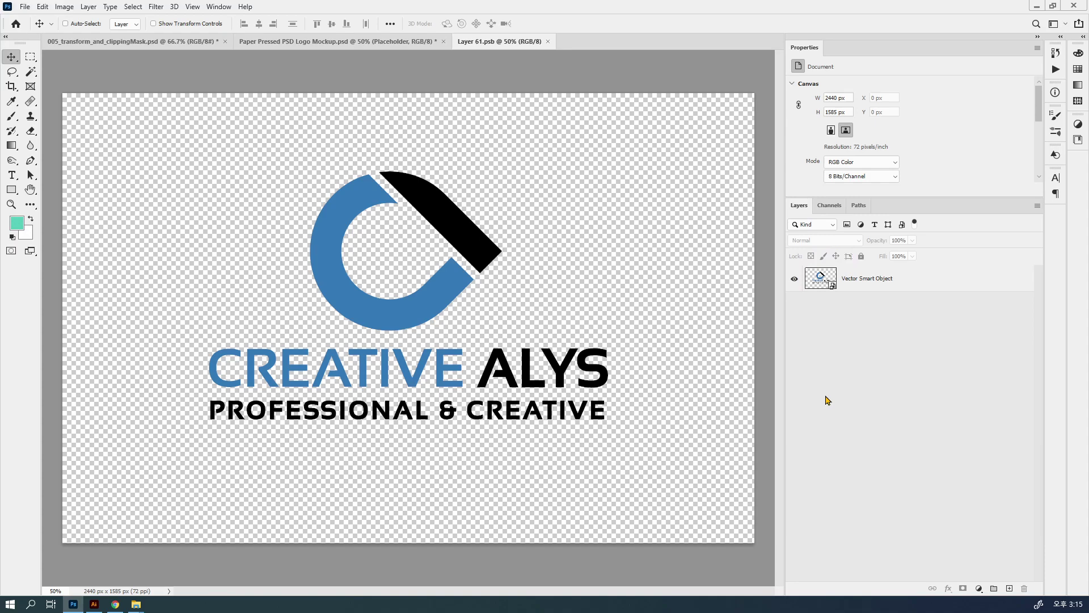
Open the nested Vector Smart Object for editing in Illustrator and dismiss the missing fonts notice.
{"action": "left_click", "coordinate": [865, 283]}
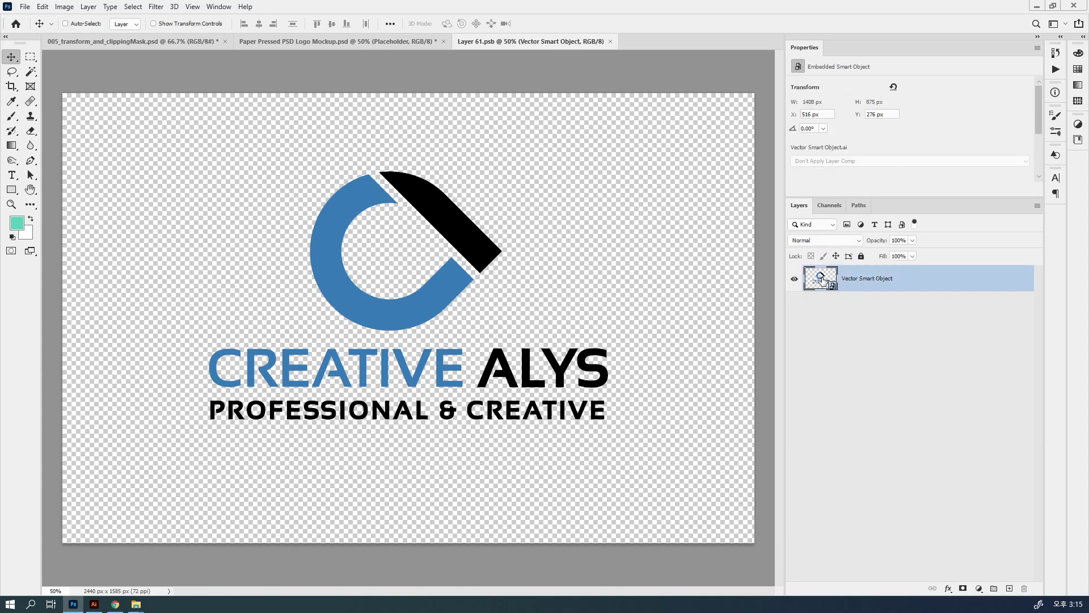
{"action": "double_click", "coordinate": [820, 278]}
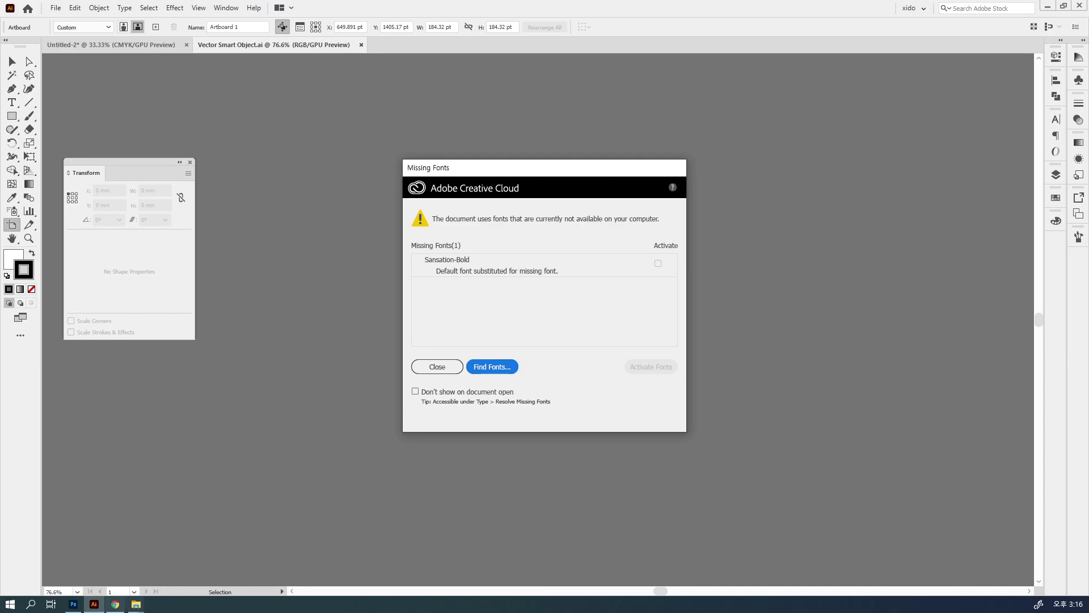
{"action": "left_click", "coordinate": [73, 603]}
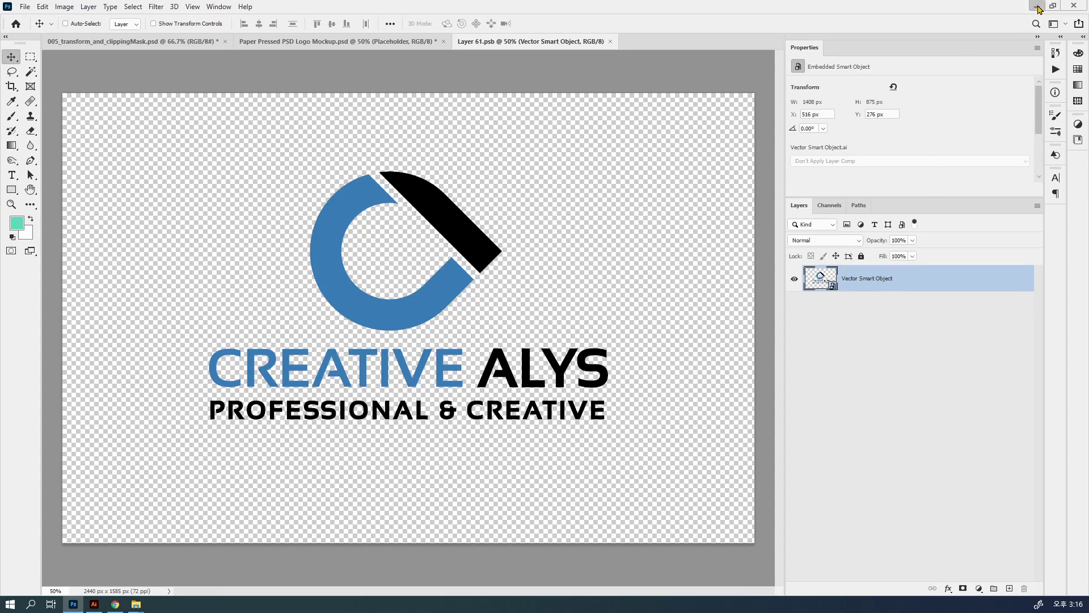
{"action": "left_click", "coordinate": [1037, 6]}
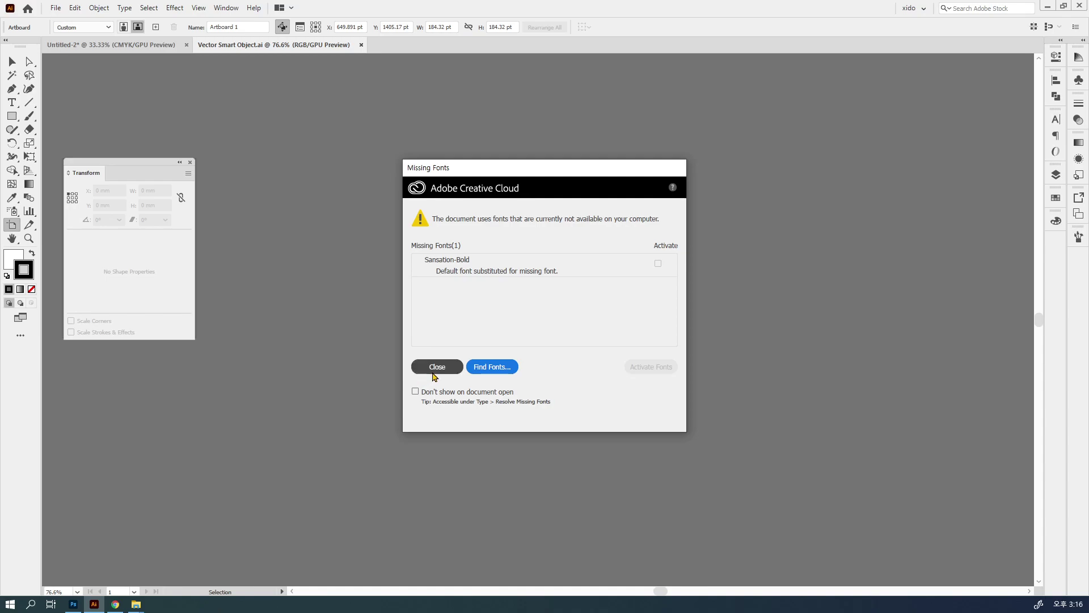
{"action": "left_click", "coordinate": [437, 369]}
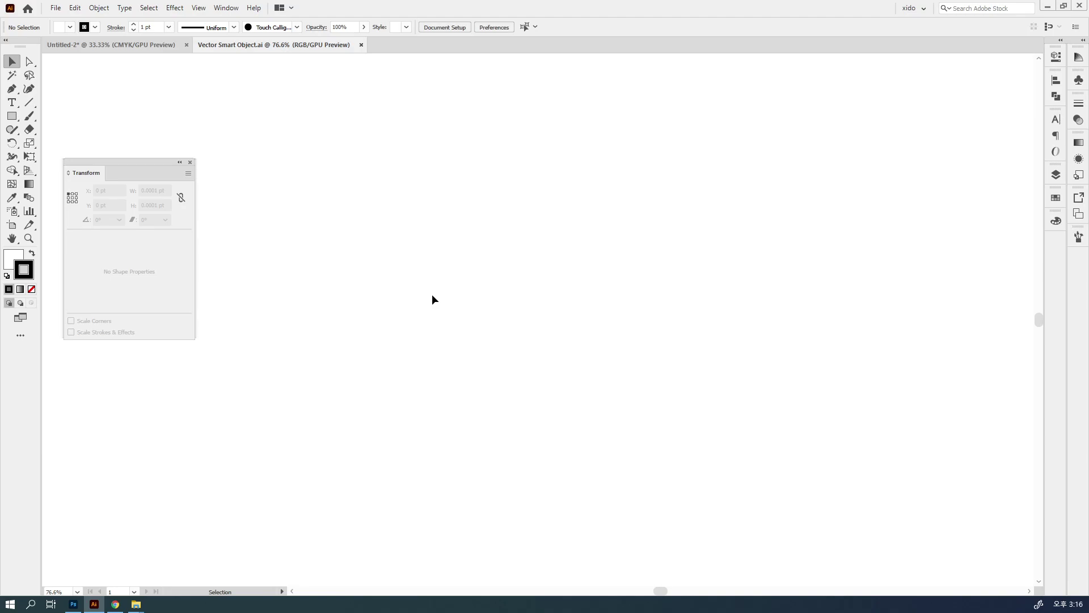
Locate the CREATIVE ALYS logo artwork in the Illustrator document and examine it up close.
{"action": "key", "text": "ctrl+0"}
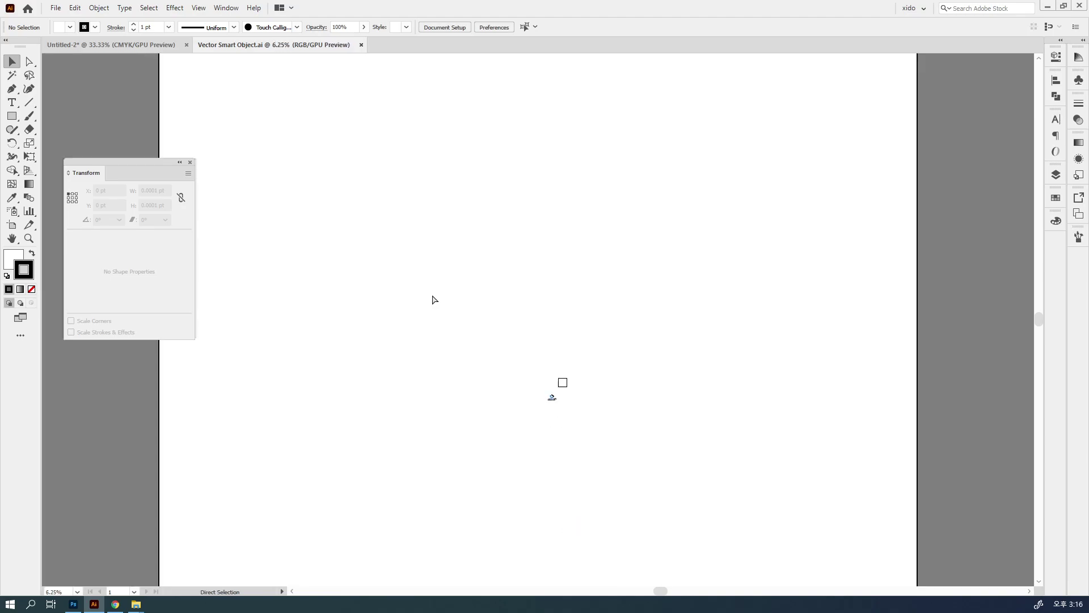
{"action": "left_click", "coordinate": [545, 394], "text": "ctrl"}
{"action": "left_click", "coordinate": [575, 361], "text": "ctrl"}
{"action": "left_click", "coordinate": [540, 293], "text": "ctrl"}
{"action": "left_click", "coordinate": [474, 273], "text": "ctrl"}
{"action": "left_click", "coordinate": [576, 363], "text": "ctrl"}
{"action": "left_click", "coordinate": [490, 327], "text": "ctrl"}
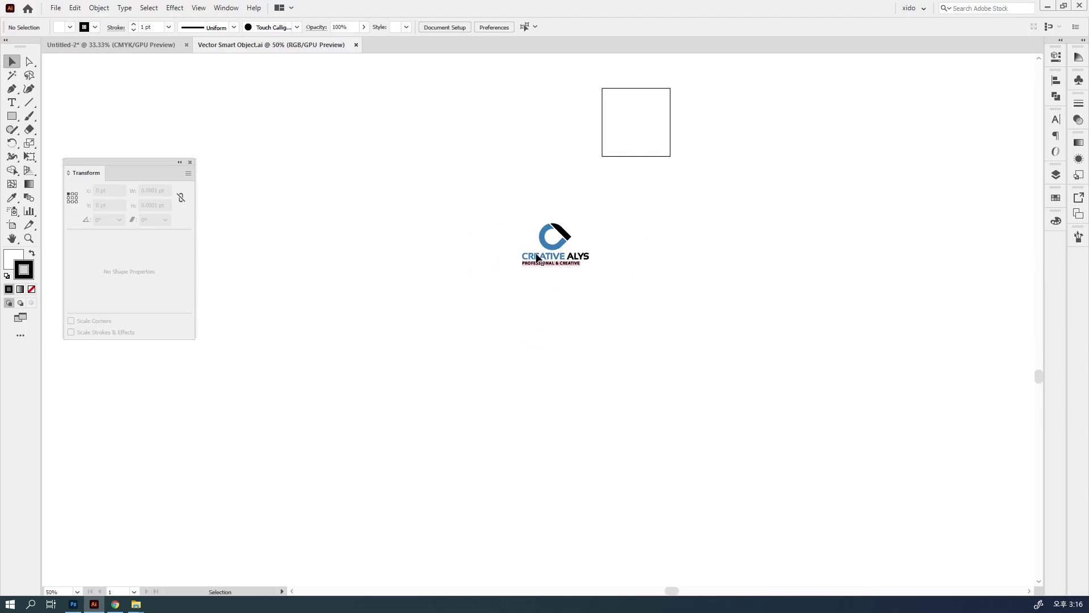
Move the whole CREATIVE ALYS logo artwork onto the artboard and deselect it.
{"action": "left_click", "coordinate": [573, 250]}
{"action": "left_click_drag", "start_coordinate": [574, 250], "coordinate": [640, 125]}
{"action": "left_click", "coordinate": [640, 126], "text": "ctrl"}
{"action": "left_click", "coordinate": [530, 355], "text": "ctrl"}
{"action": "left_click", "coordinate": [536, 305], "text": "ctrl"}
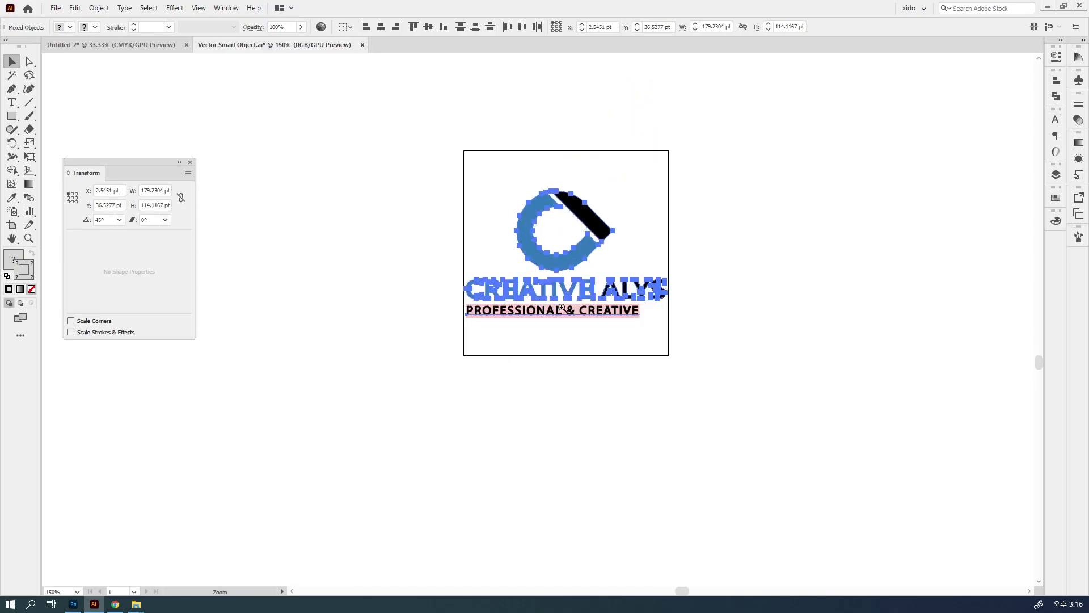
{"action": "left_click", "coordinate": [646, 403]}
Delete the PROFESSIONAL & CREATIVE tagline and the word ALYS from the logo.
{"action": "left_click", "coordinate": [611, 365], "text": "ctrl"}
{"action": "left_click", "coordinate": [522, 346], "text": "ctrl"}
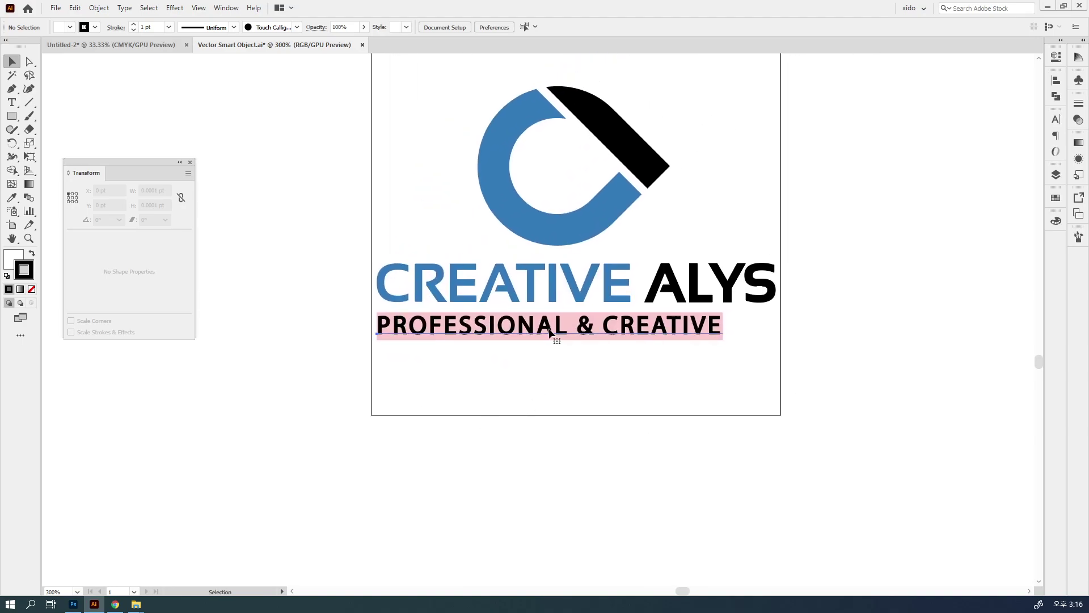
{"action": "left_click", "coordinate": [549, 330]}
{"action": "key", "text": "Delete"}
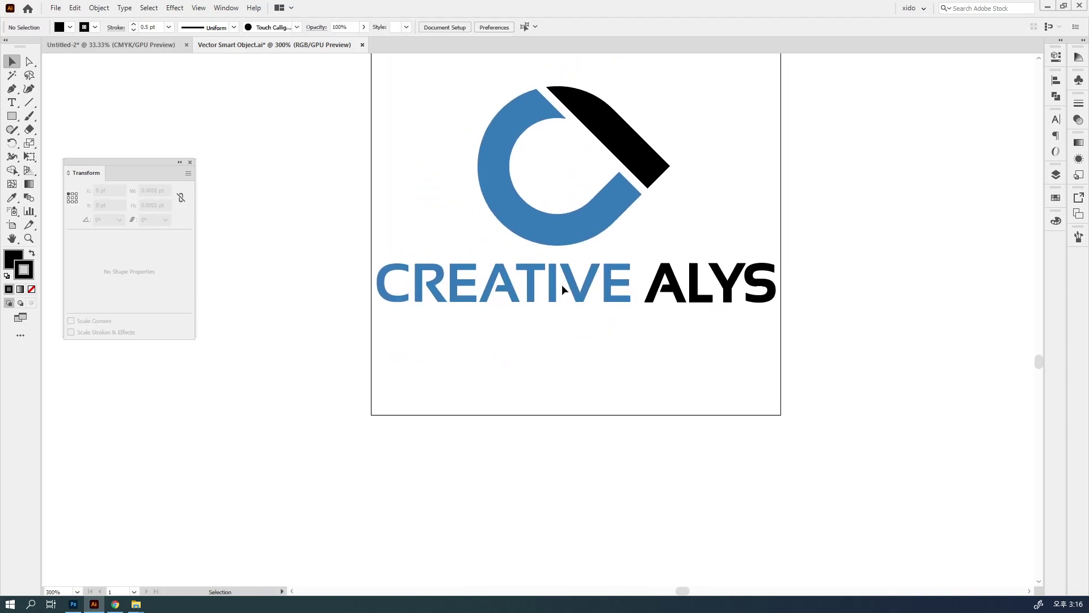
{"action": "left_click", "coordinate": [561, 289]}
{"action": "left_click_drag", "start_coordinate": [822, 328], "coordinate": [658, 262]}
{"action": "key", "text": "Delete"}
Center the word CREATIVE beneath the symbol and recolor its fill to crimson, RGB hex ec0056.
{"action": "left_click", "coordinate": [418, 287]}
{"action": "left_click_drag", "start_coordinate": [455, 289], "coordinate": [519, 288]}
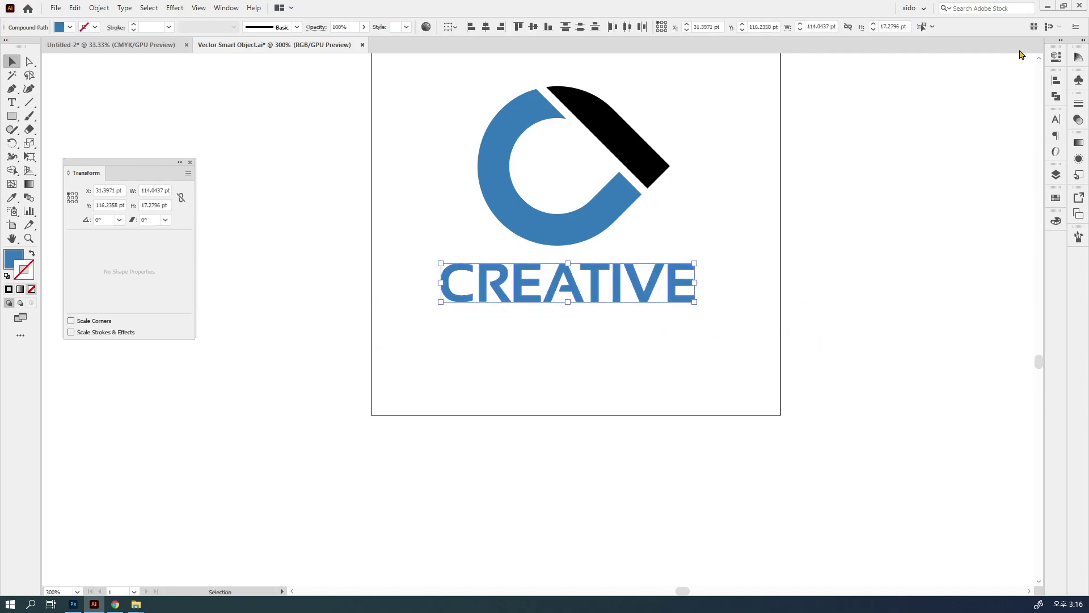
{"action": "left_click", "coordinate": [1054, 222]}
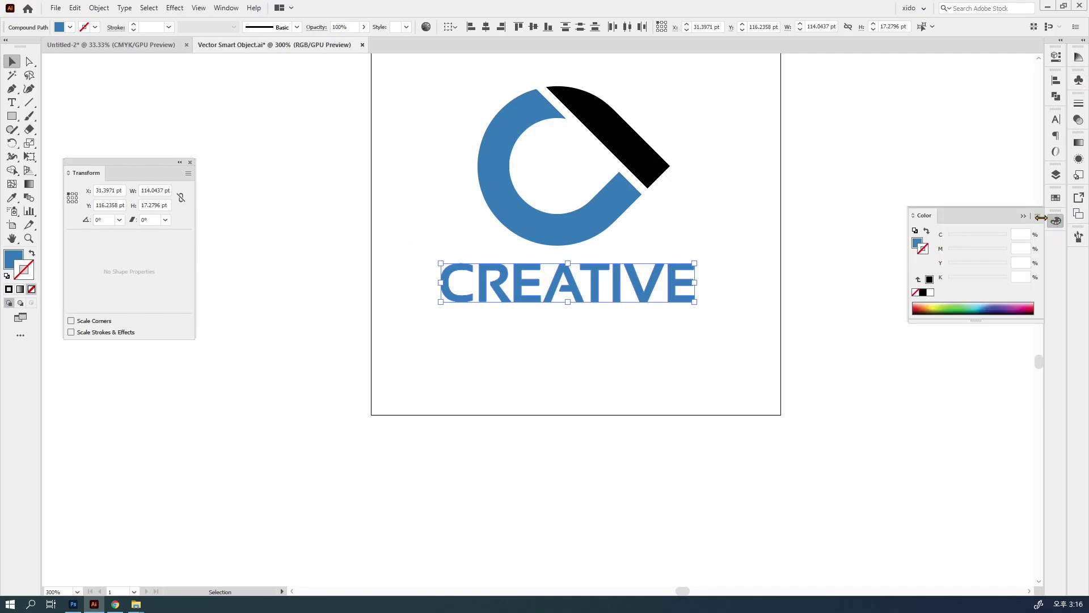
{"action": "left_click", "coordinate": [925, 248]}
{"action": "left_click_drag", "start_coordinate": [991, 251], "coordinate": [949, 238]}
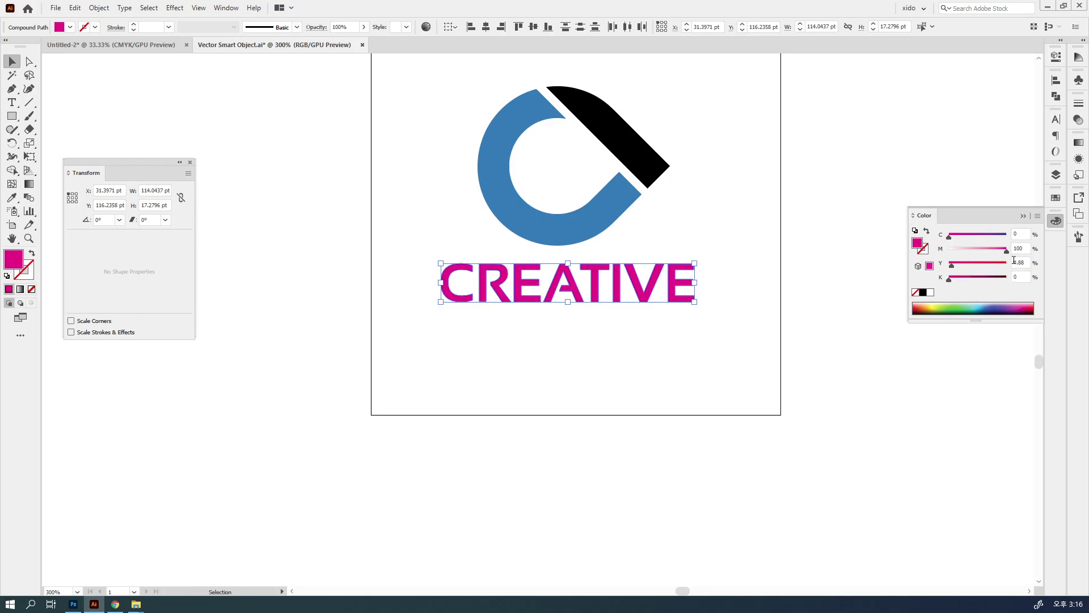
{"action": "left_click", "coordinate": [1037, 216]}
{"action": "left_click", "coordinate": [994, 253]}
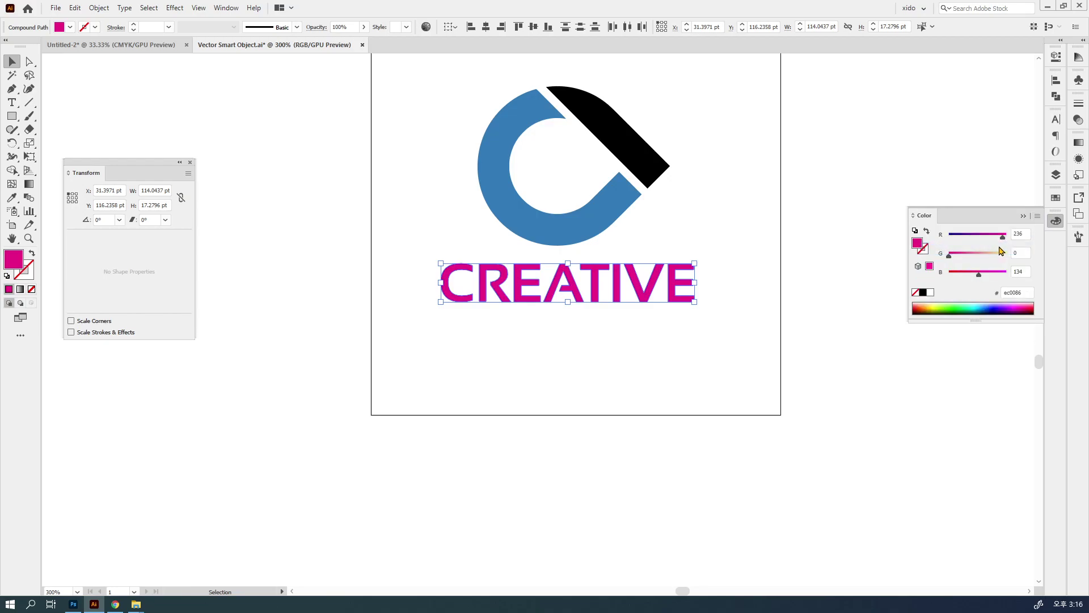
{"action": "left_click", "coordinate": [887, 452]}
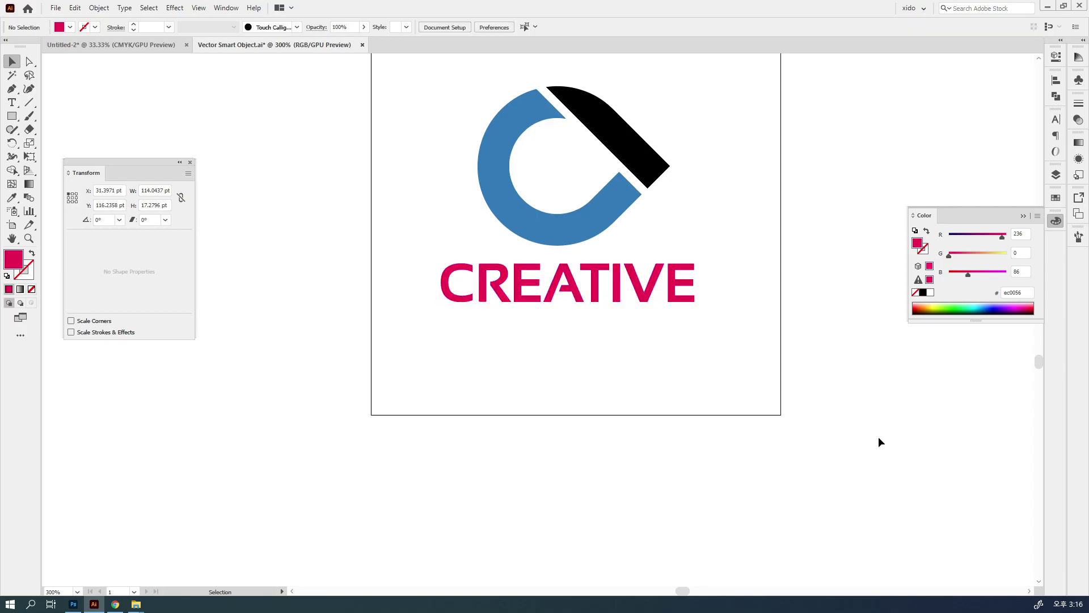
Rotate both parts of the logo symbol 45 degrees clockwise so its straight bar stands upright.
{"action": "left_click", "coordinate": [590, 231]}
{"action": "left_click", "coordinate": [639, 180], "text": "shift"}
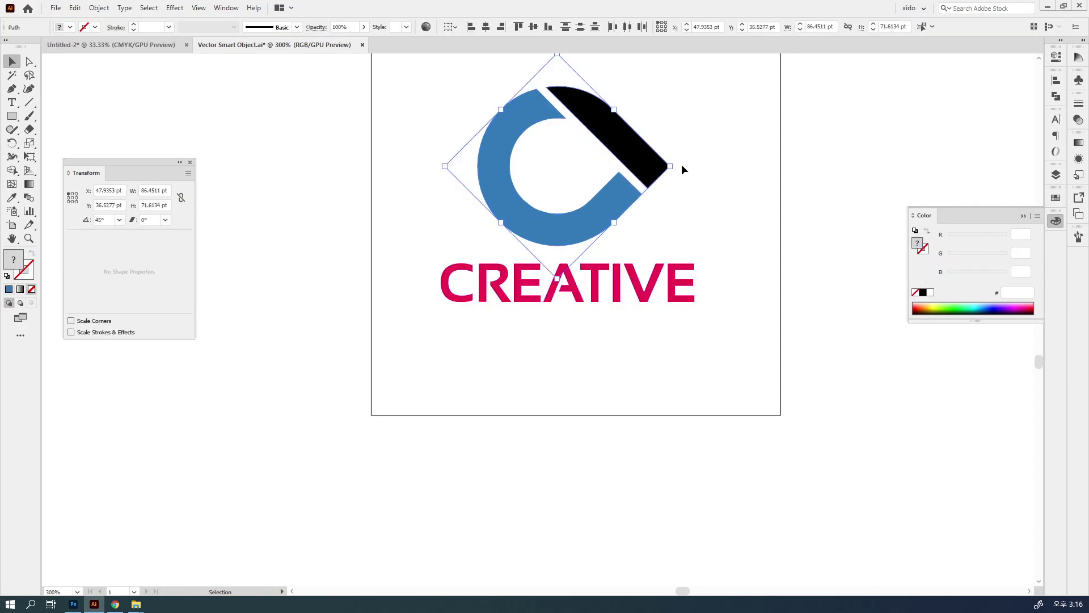
{"action": "left_click_drag", "start_coordinate": [675, 165], "coordinate": [640, 246]}
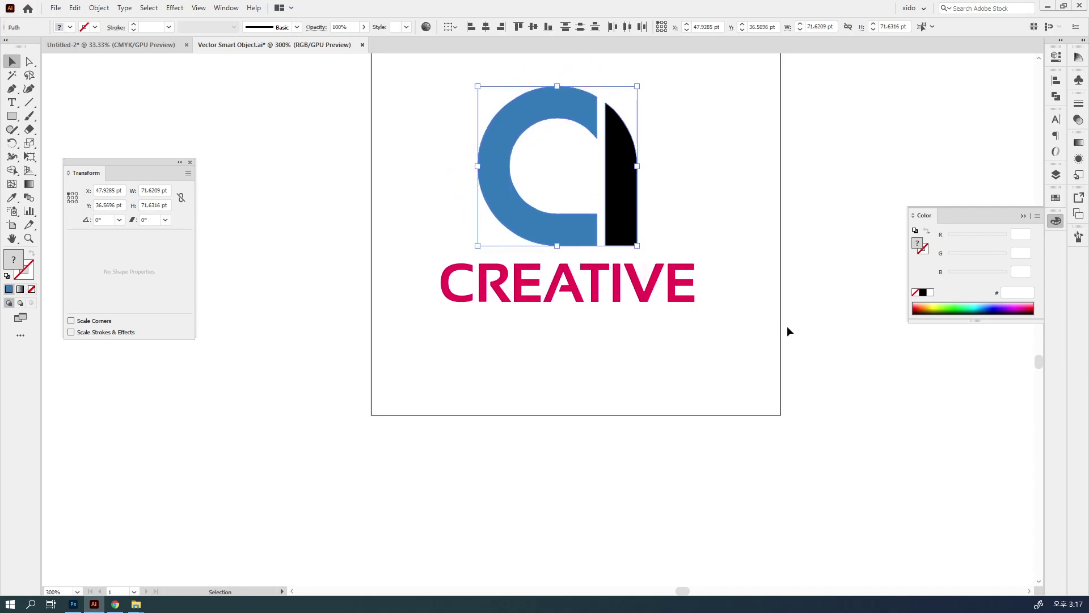
{"action": "left_click", "coordinate": [778, 301]}
Recolor the symbol's black upright bar with the crimson sampled from the word CREATIVE.
{"action": "scroll", "coordinate": [756, 394], "scroll_direction": "up", "scroll_amount": 2}
{"action": "scroll", "coordinate": [756, 394], "scroll_direction": "right", "scroll_amount": 2}
{"action": "left_click", "coordinate": [570, 298]}
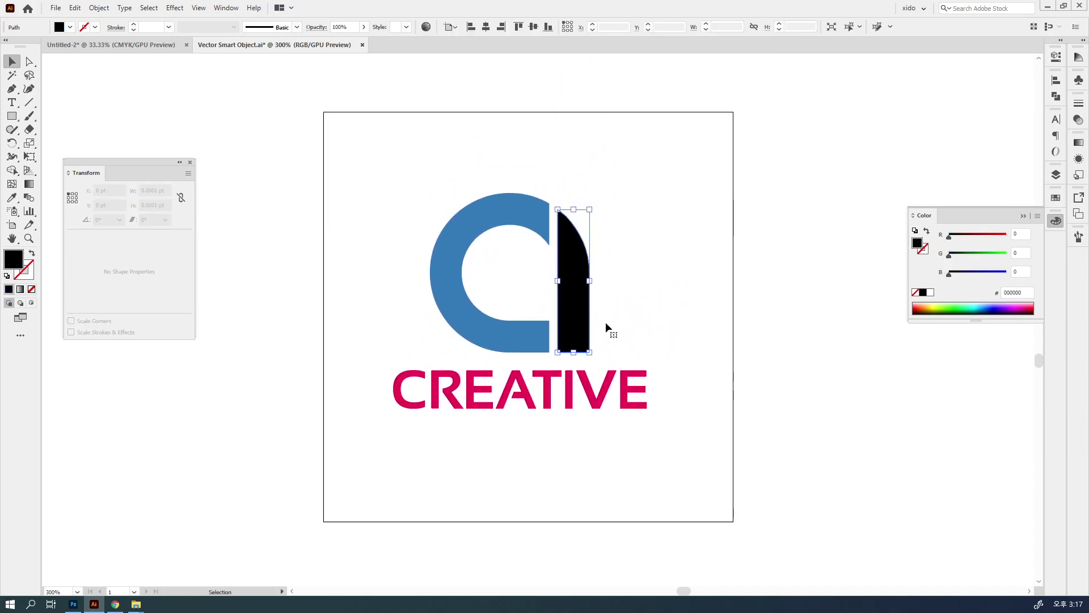
{"action": "key", "text": "i"}
{"action": "left_click", "coordinate": [591, 375]}
{"action": "key", "text": "v"}
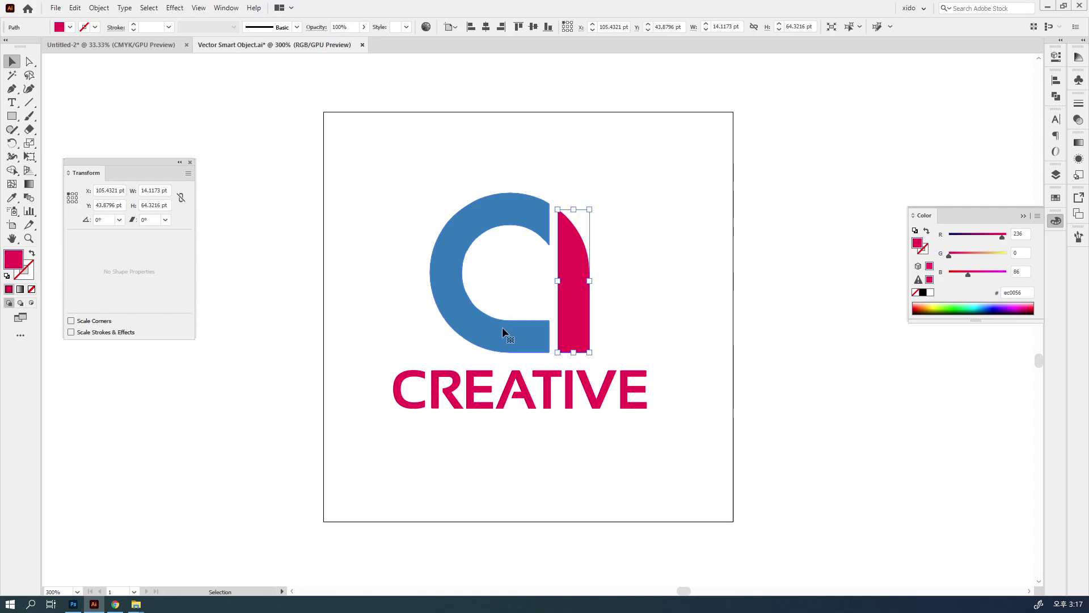
Try the sampled crimson on the symbol's blue C-shaped part, and set its fill to dark grey 555555 instead.
{"action": "left_click", "coordinate": [503, 333]}
{"action": "key", "text": "i"}
{"action": "left_click", "coordinate": [595, 381]}
{"action": "key", "text": "v"}
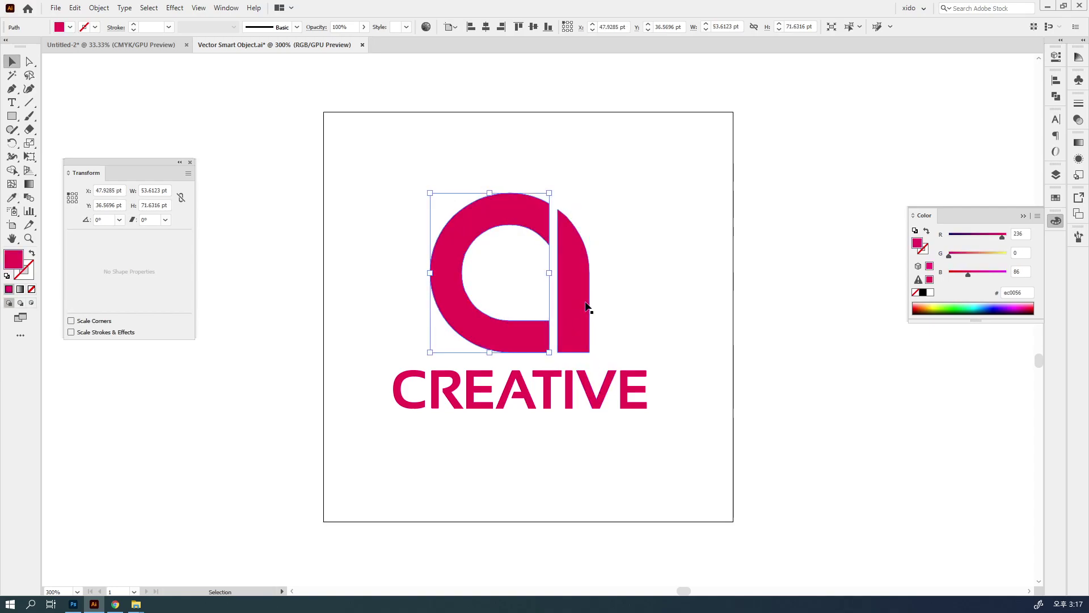
{"action": "left_click", "coordinate": [1021, 292]}
{"action": "type", "text": "555555"}
{"action": "key", "text": "Return"}
{"action": "left_click", "coordinate": [824, 365]}
{"action": "left_click_drag", "start_coordinate": [802, 389], "coordinate": [834, 386]}
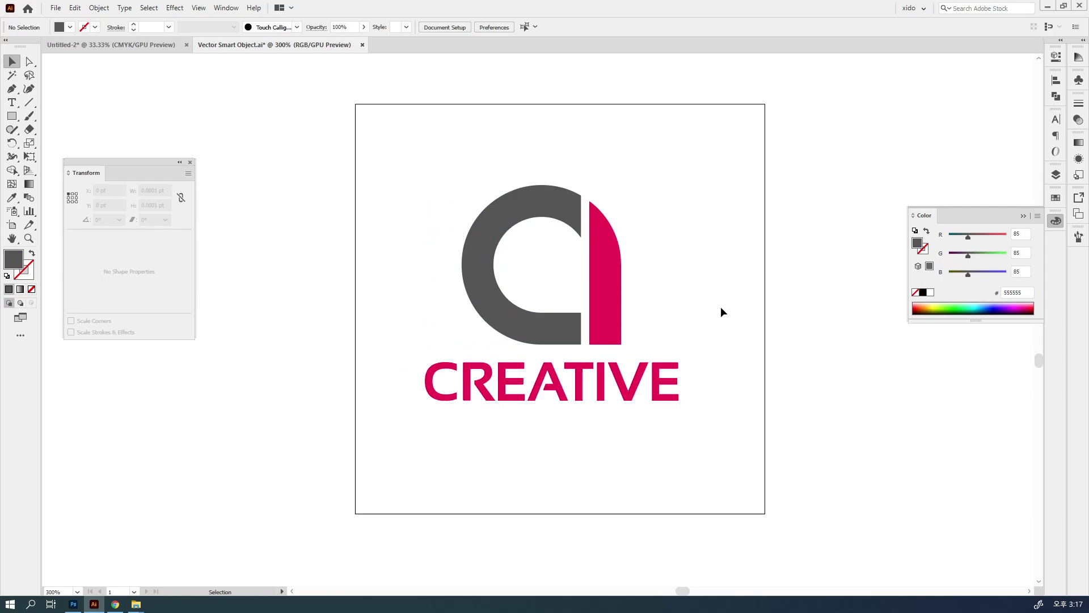
{"action": "left_click_drag", "start_coordinate": [717, 308], "coordinate": [450, 213]}
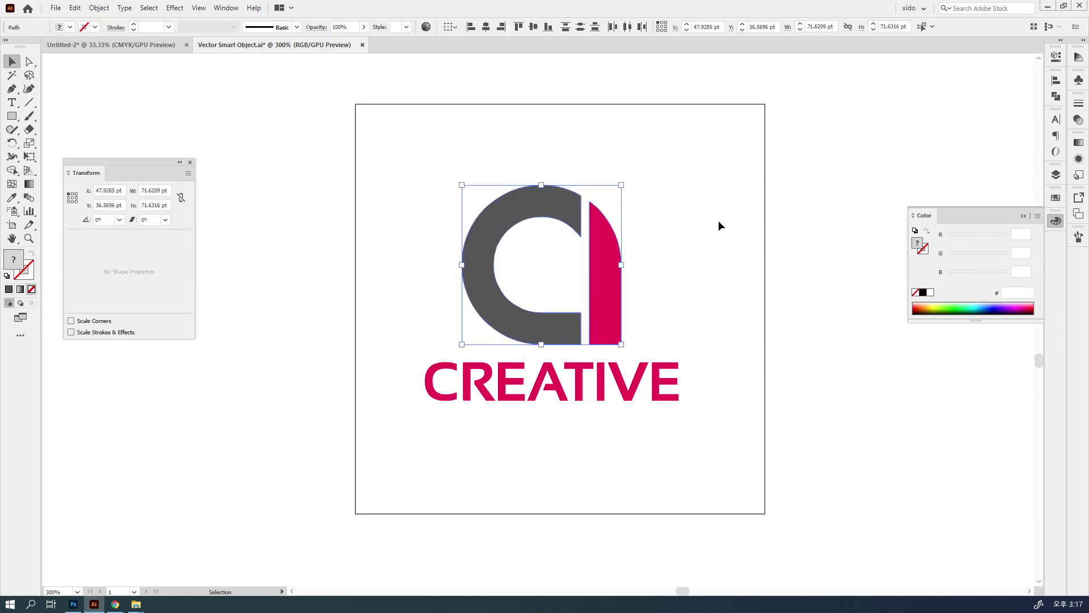
{"action": "left_click", "coordinate": [718, 221]}
{"action": "left_click_drag", "start_coordinate": [733, 278], "coordinate": [649, 243]}
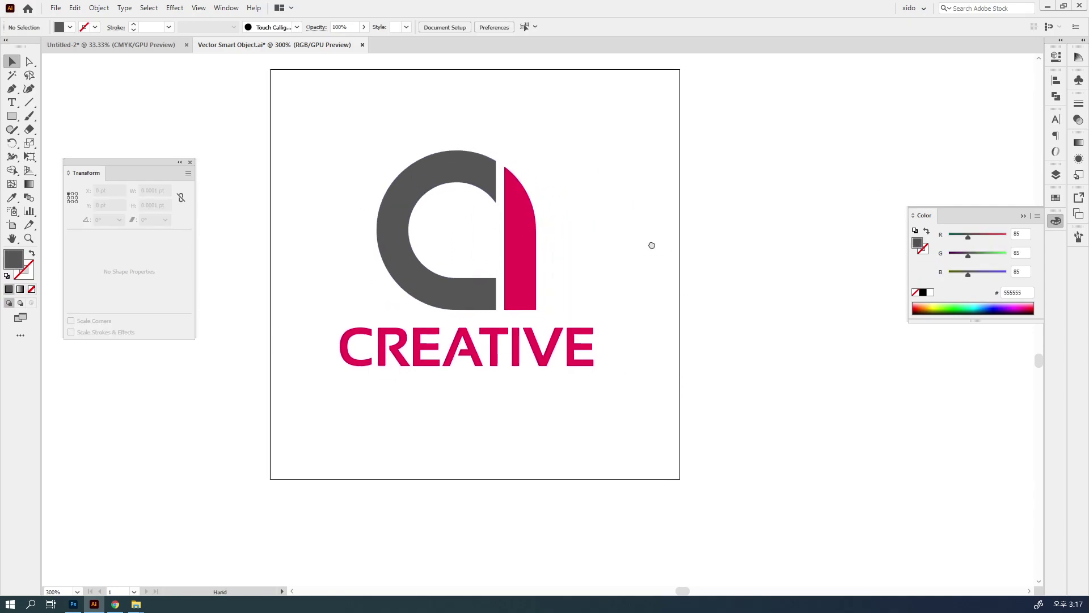
Save the edited Vector Smart Object.ai document, accepting the legacy format notice.
{"action": "left_click", "coordinate": [54, 8]}
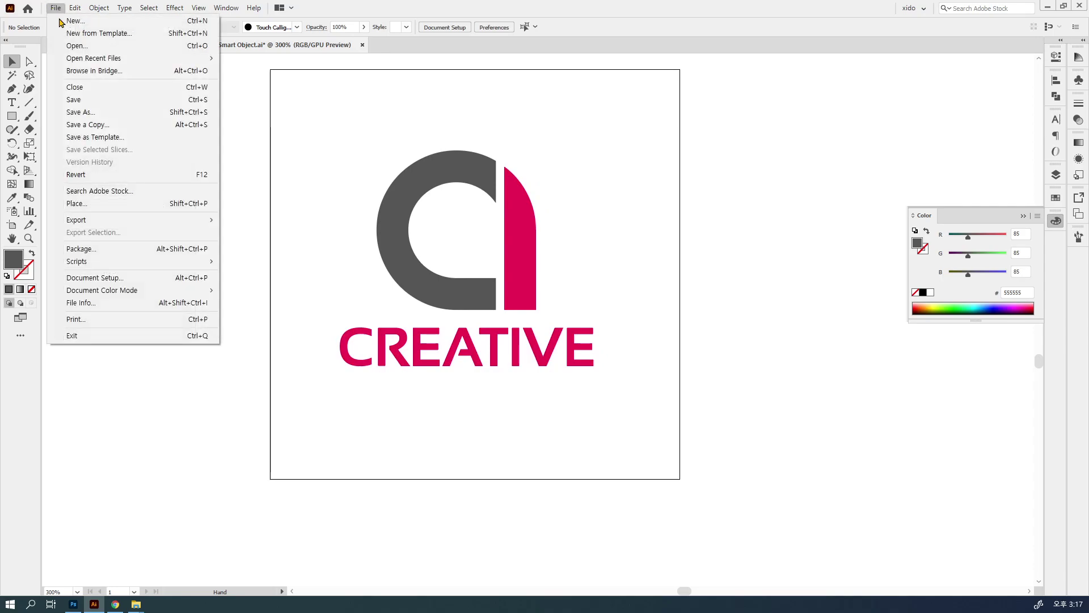
{"action": "left_click", "coordinate": [158, 105]}
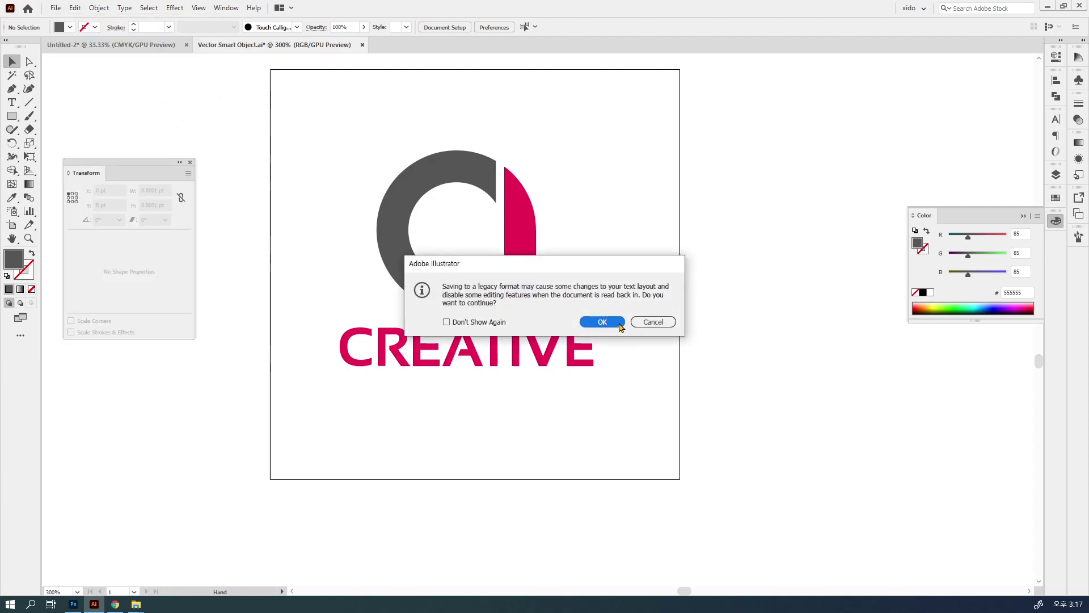
{"action": "left_click", "coordinate": [619, 322]}
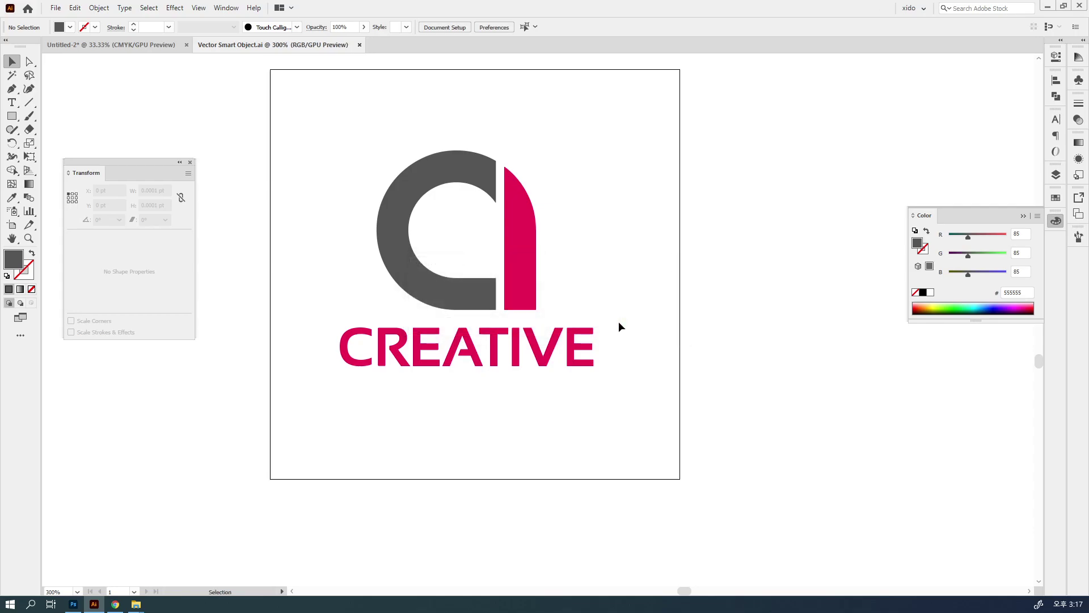
Switch to Photoshop, save the Layer 61.psb smart object contents and close that document to update the mockup.
{"action": "left_click", "coordinate": [73, 605]}
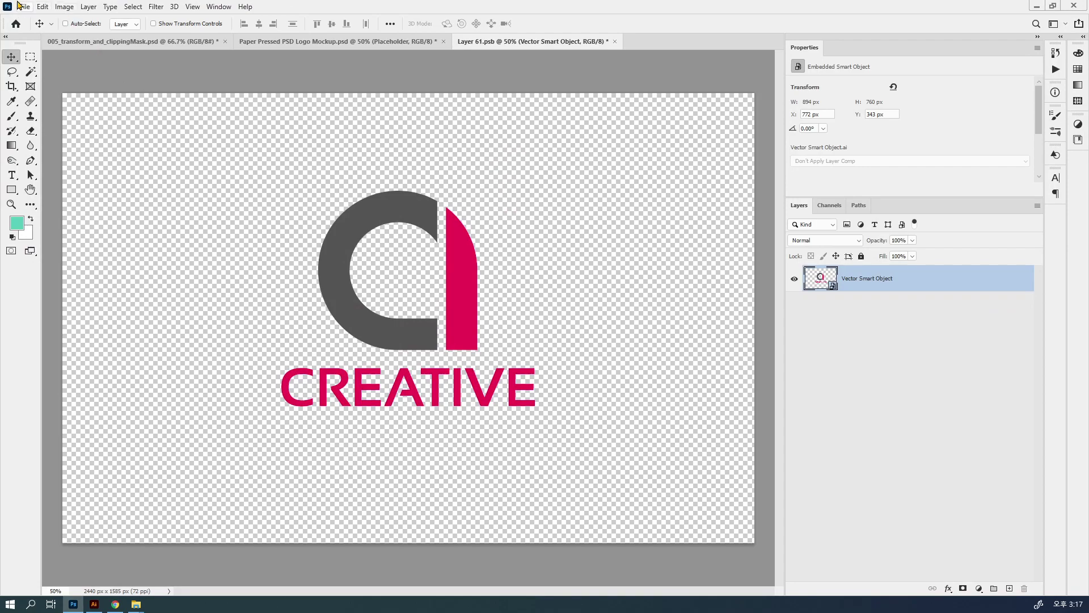
{"action": "left_click", "coordinate": [25, 6]}
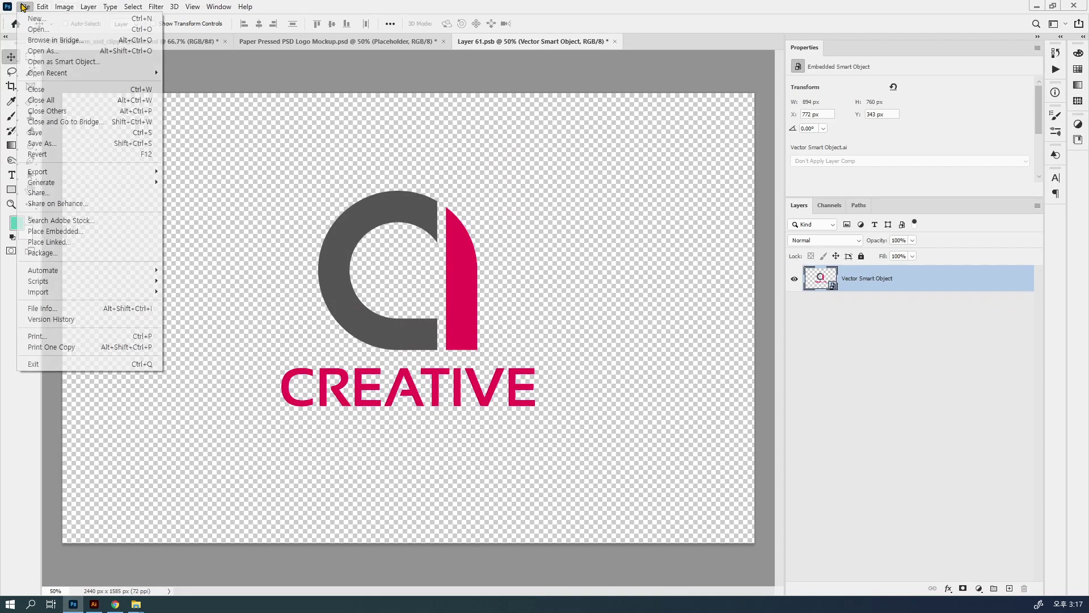
{"action": "left_click", "coordinate": [35, 132]}
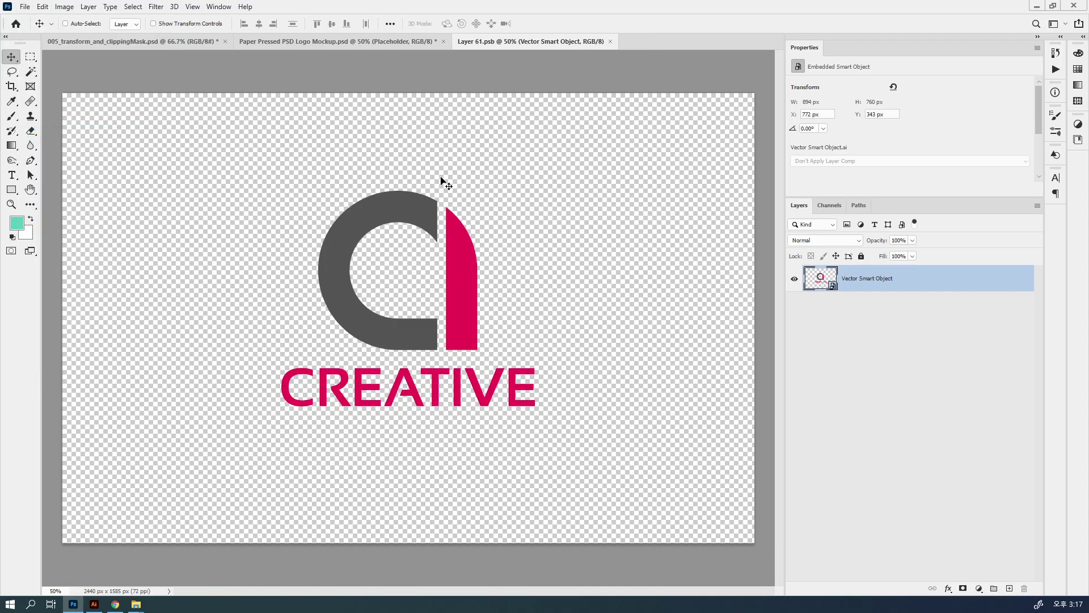
{"action": "left_click", "coordinate": [611, 42]}
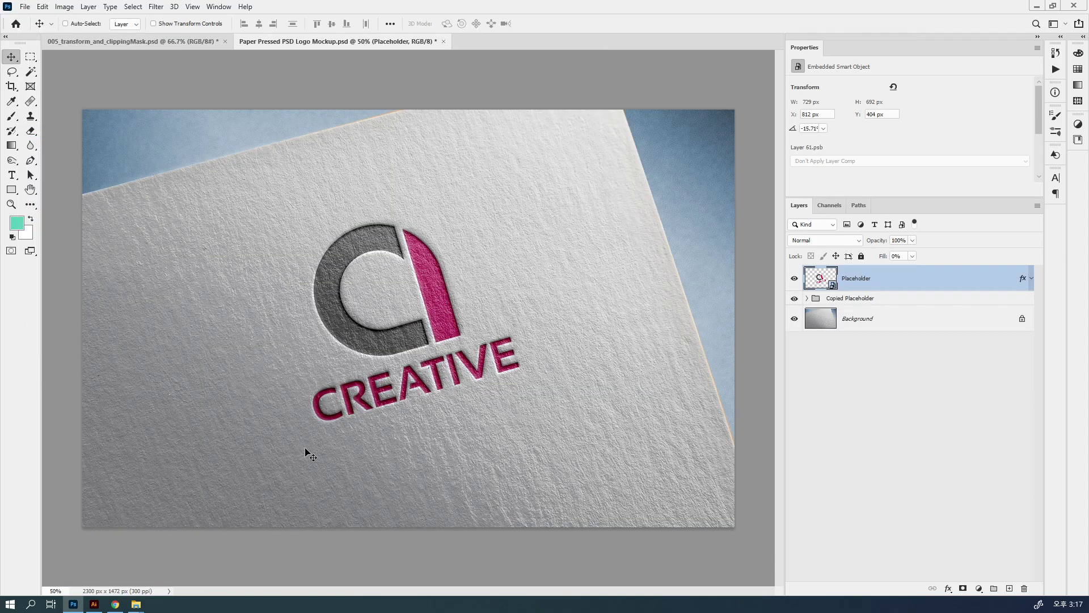